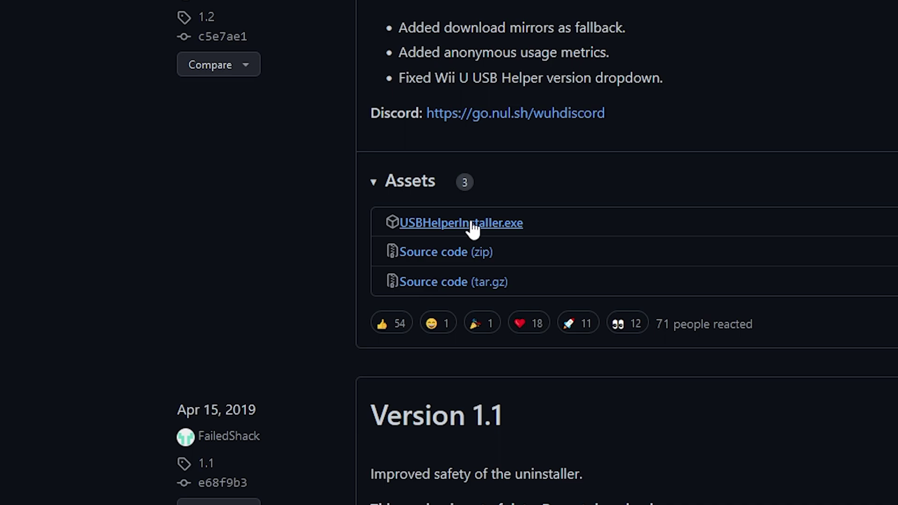
Step: Download USBHelperInstaller.exe from the release assets and run it from the Downloads folder
click(473, 227)
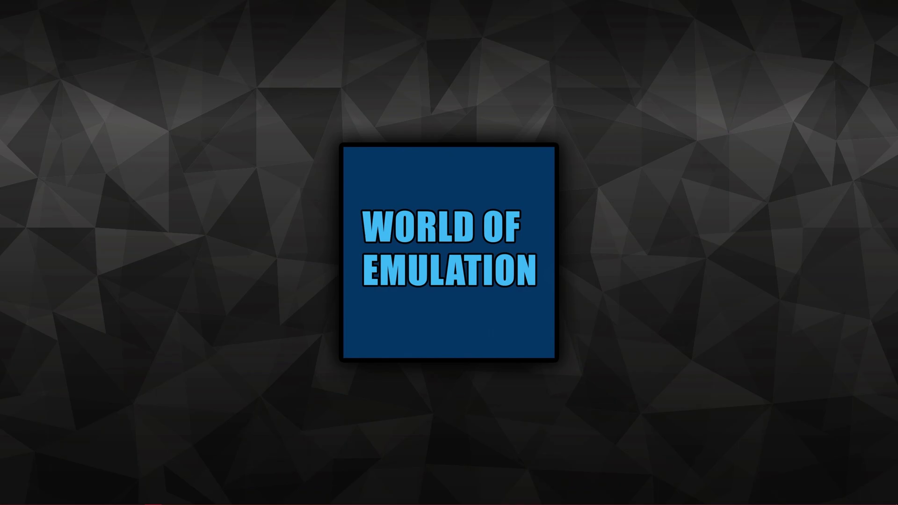
click(82, 500)
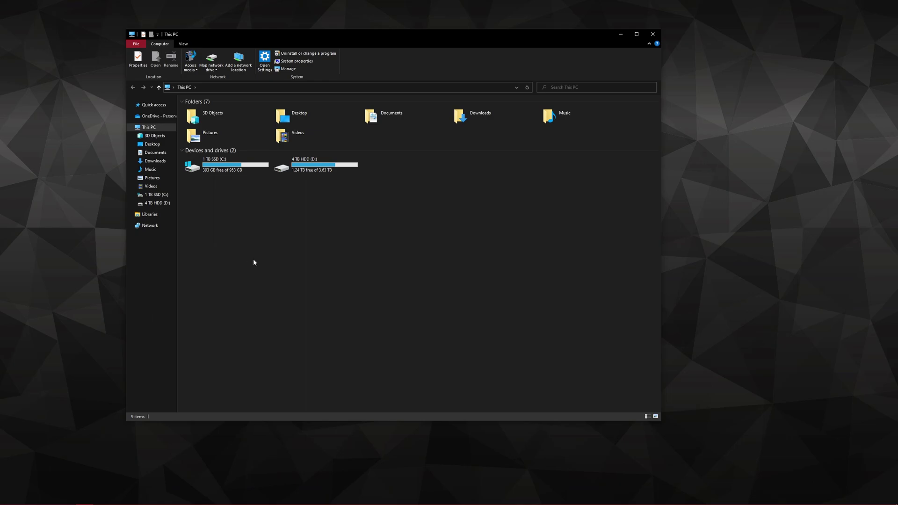
click(153, 161)
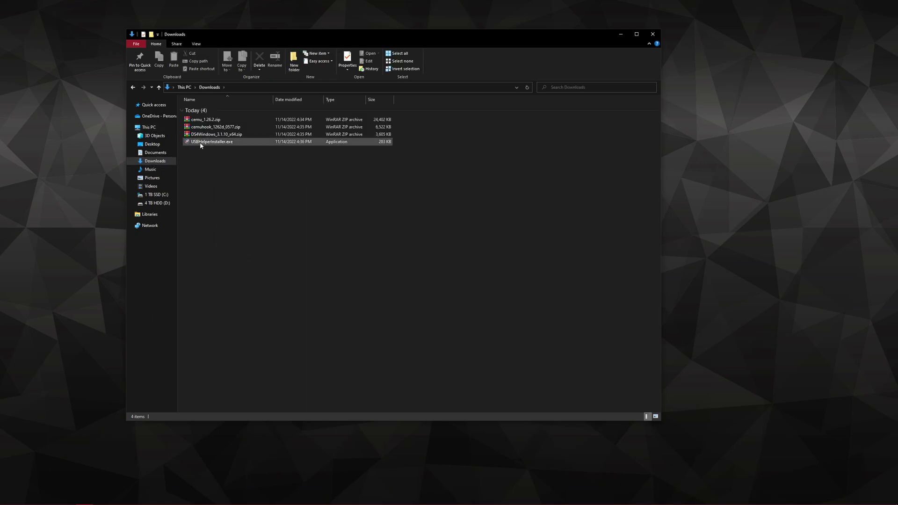
double_click(211, 142)
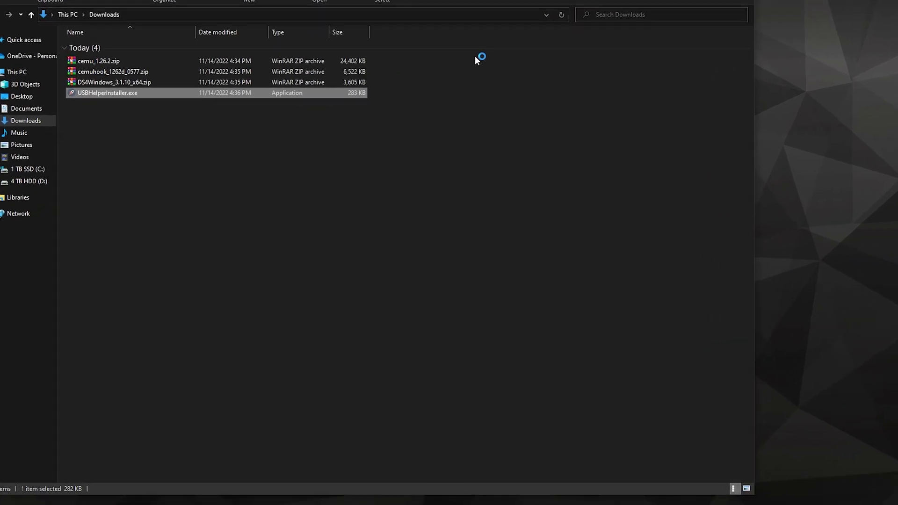
Step: Accept the setup's license agreement and choose Wii U USB Helper 0.6.1.653 as the version to install
click(504, 339)
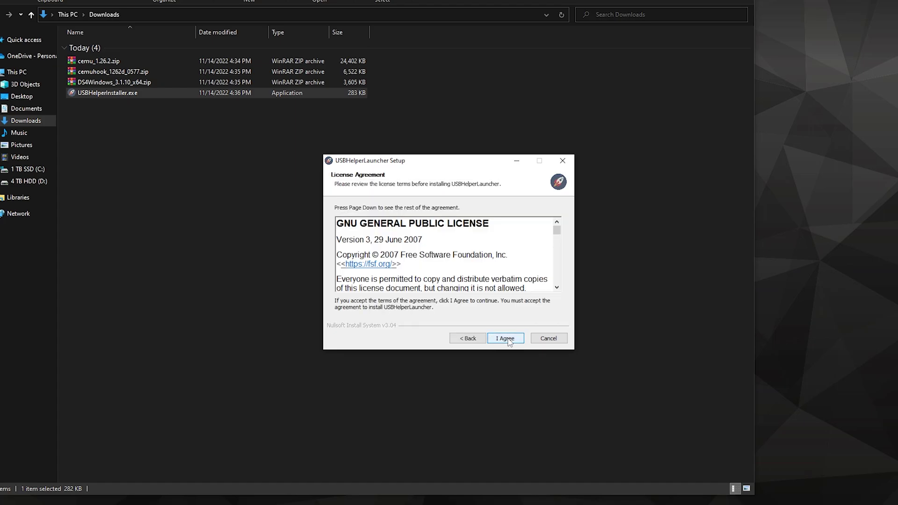
click(503, 339)
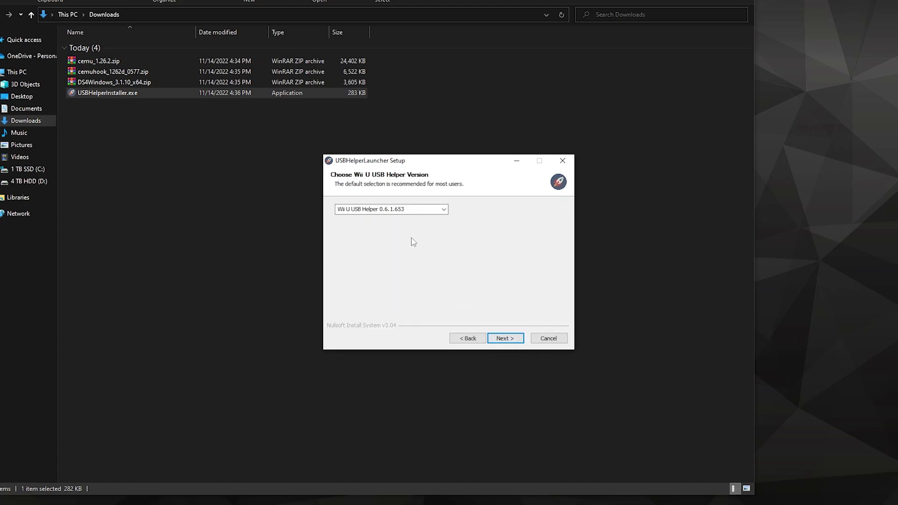
drag(339, 210, 405, 210)
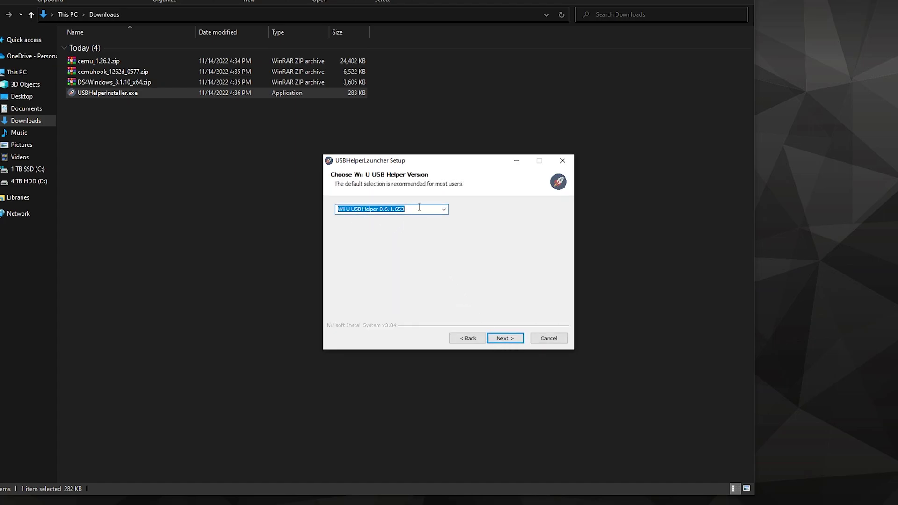
click(444, 211)
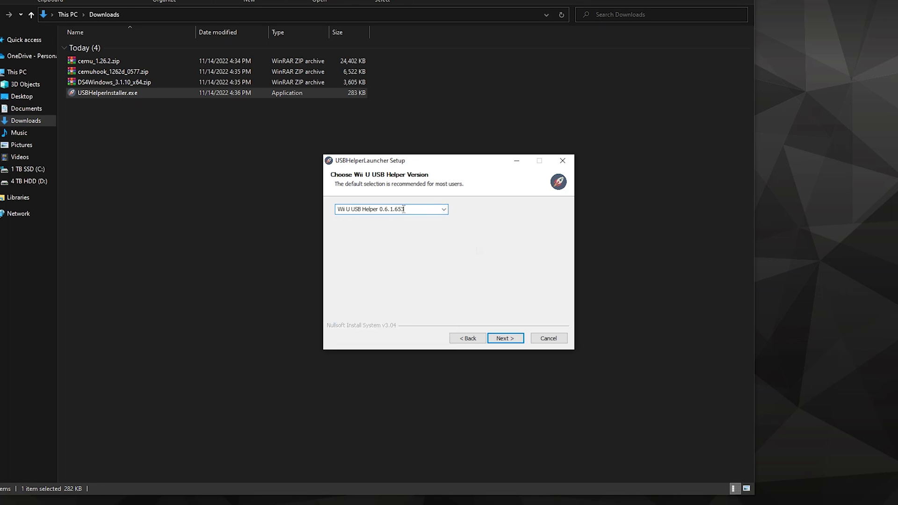
click(505, 339)
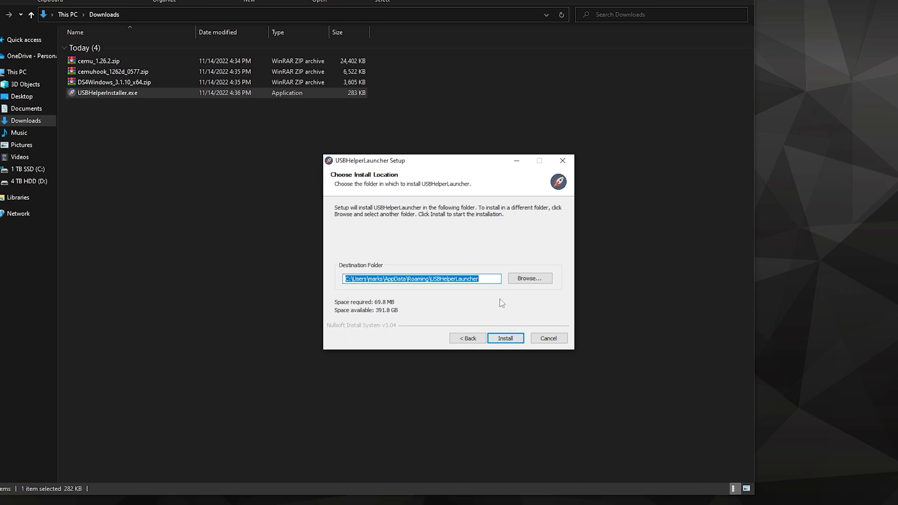
Step: Create a "Wii U USB Helper" folder inside Emulators on the D: drive and set it as the install destination
click(485, 278)
click(543, 280)
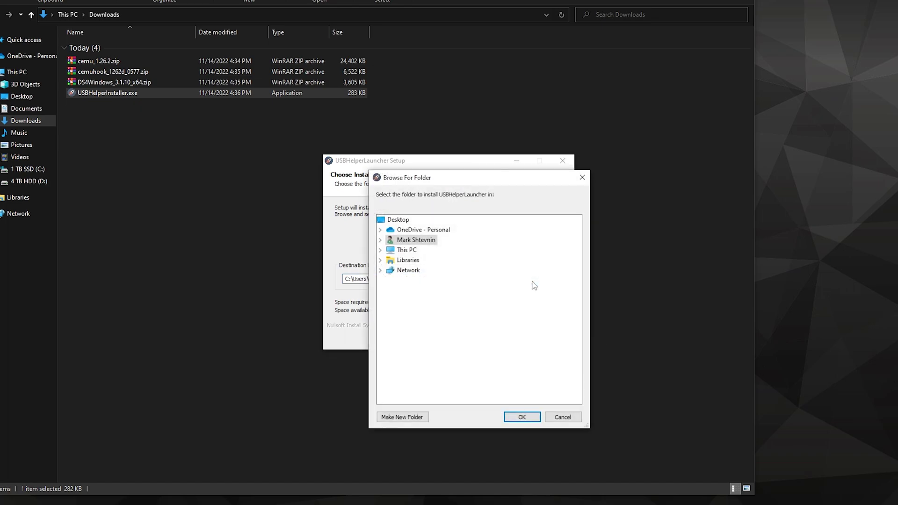
click(379, 251)
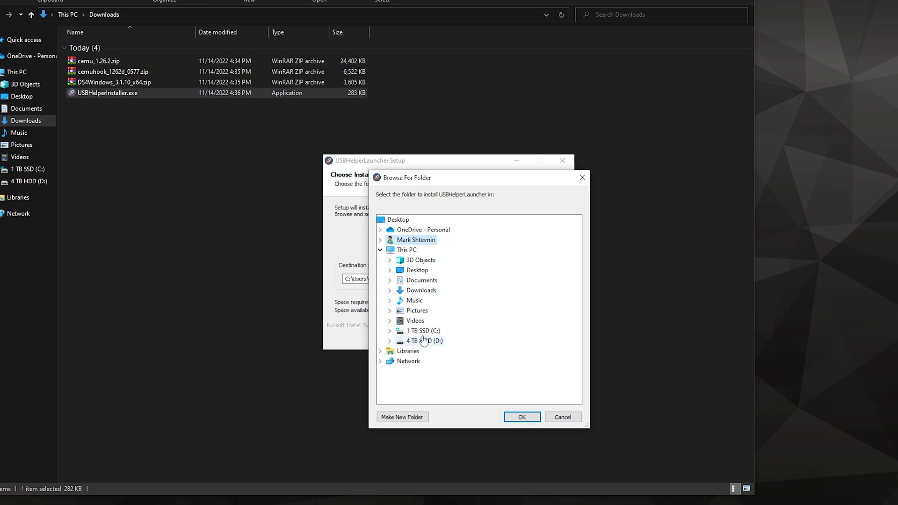
click(390, 341)
click(399, 250)
right_click(423, 250)
mouse_move(341, 496)
click(465, 364)
text(Wii U USB Helper)
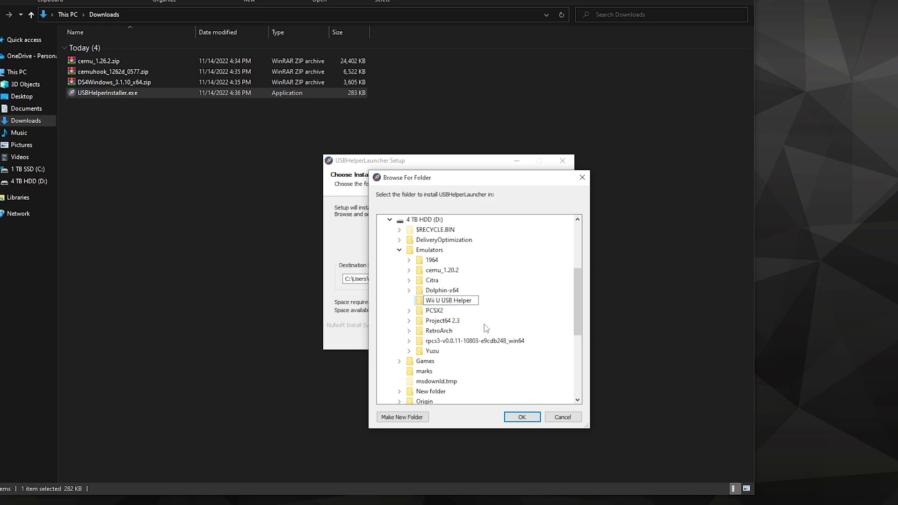
key(Return)
click(521, 417)
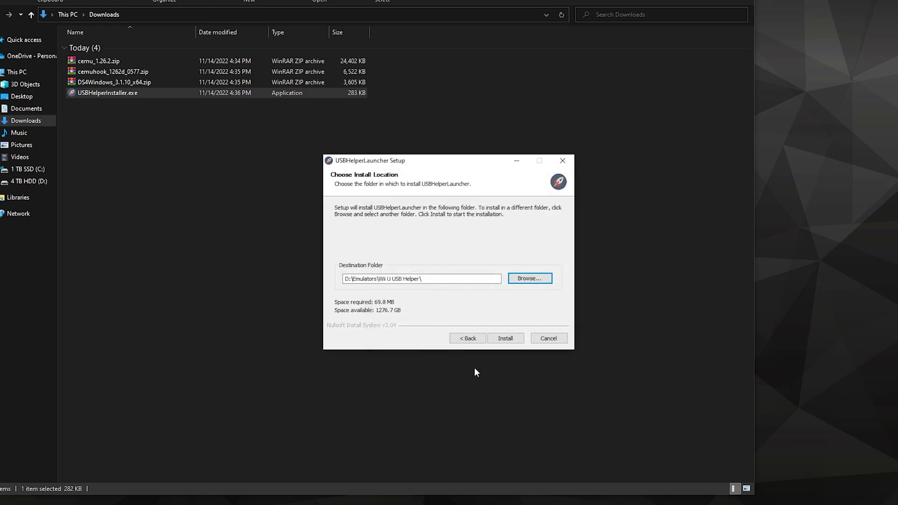
Step: Install USBHelperLauncher, finish the setup with the launcher set to run, and minimize the Downloads window
click(509, 342)
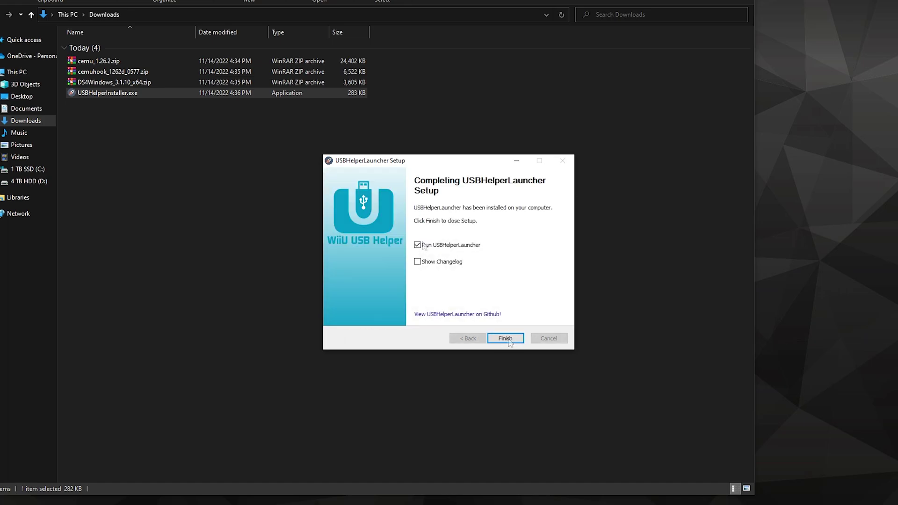
click(505, 338)
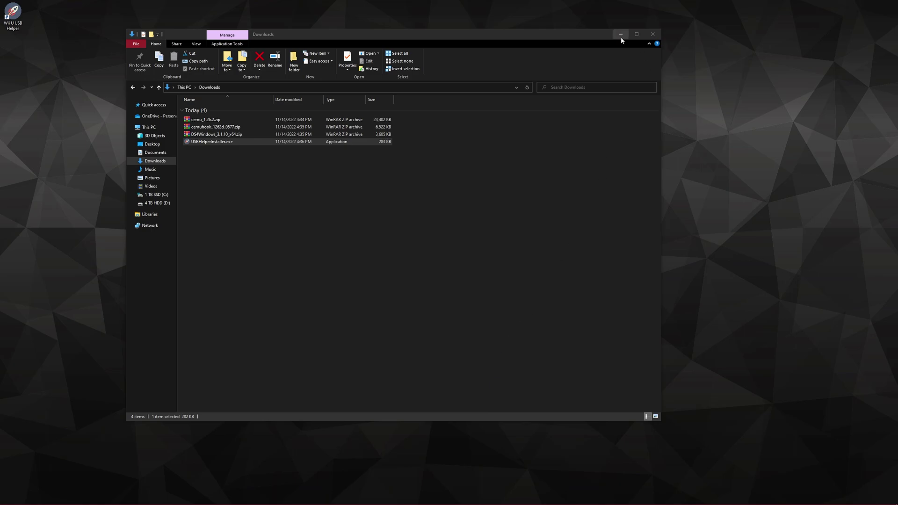
click(621, 38)
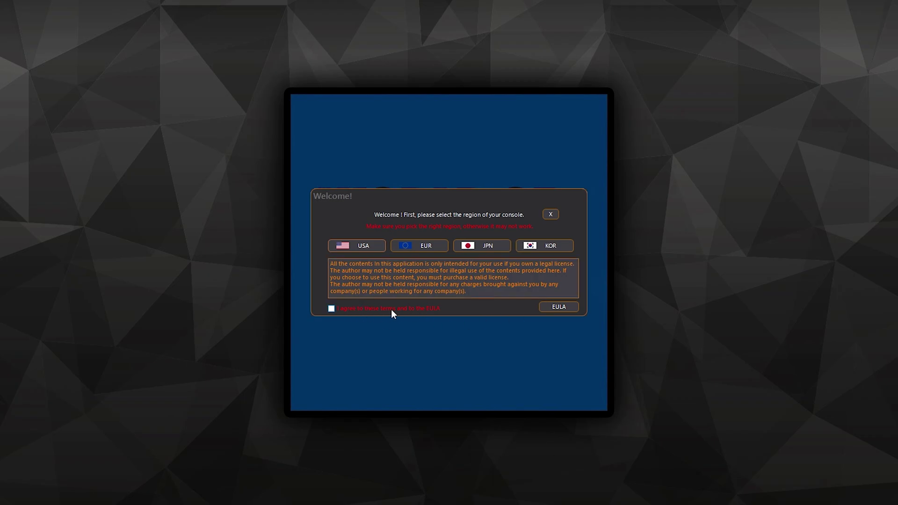
Step: Agree to the terms and EULA, select the USA console region, and dismiss the disclaimer
click(363, 309)
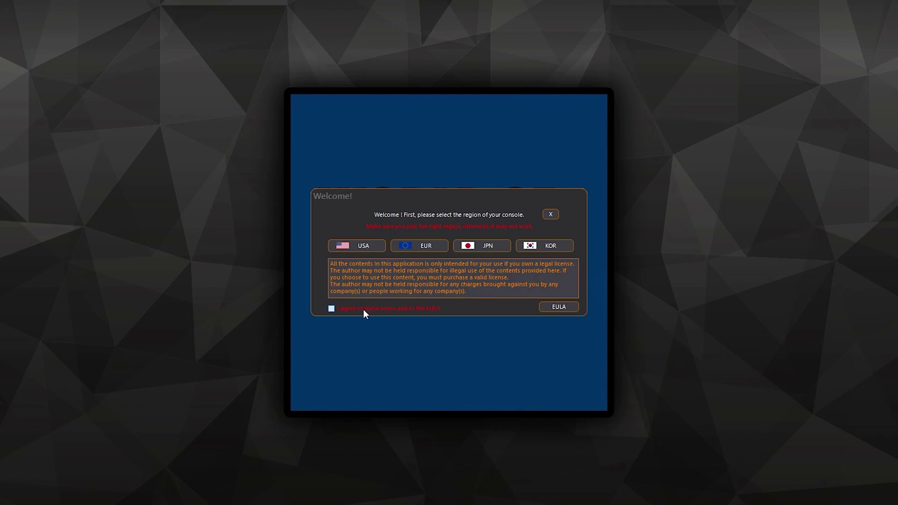
click(360, 246)
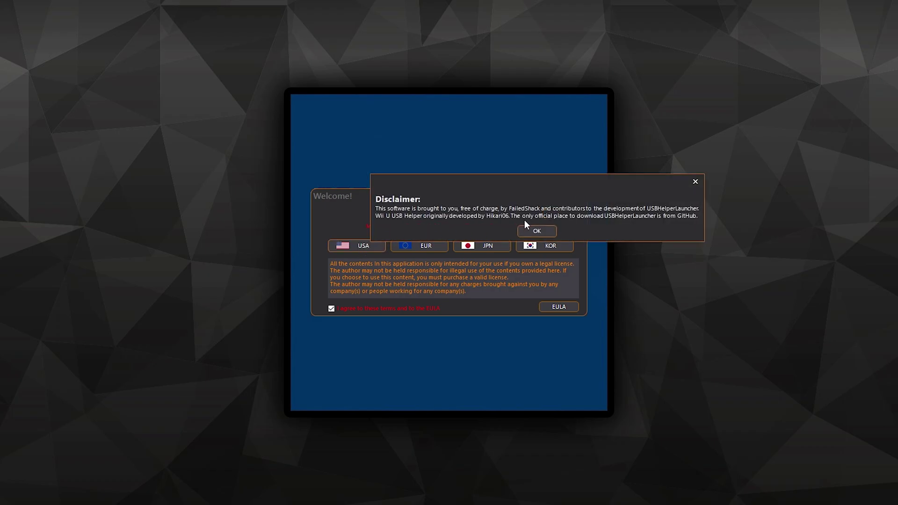
click(536, 231)
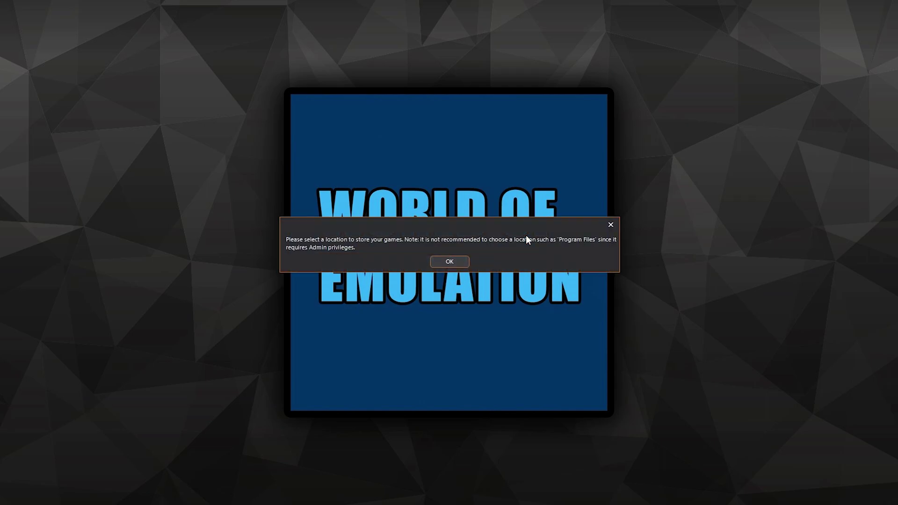
Step: Create a "Temp Games" folder inside D:\Emulators\Wii U USB Helper and select it as the game storage location
click(449, 259)
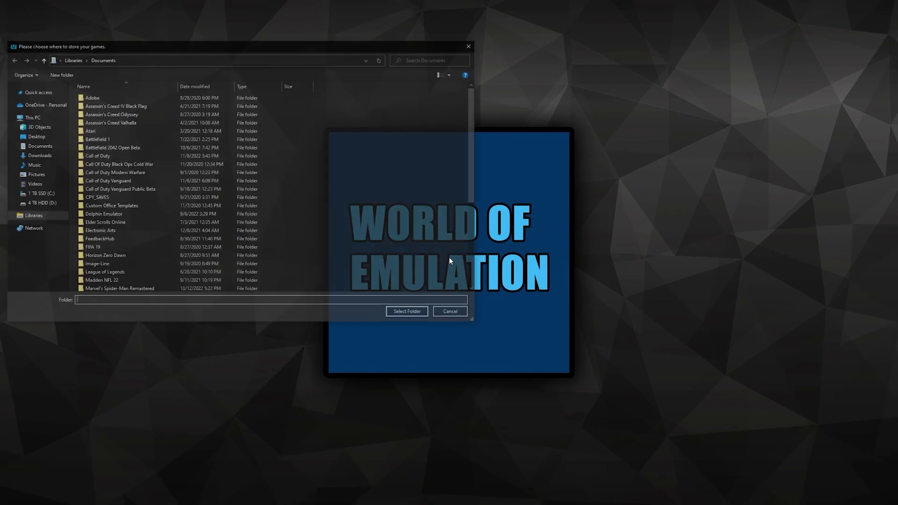
click(40, 203)
double_click(106, 114)
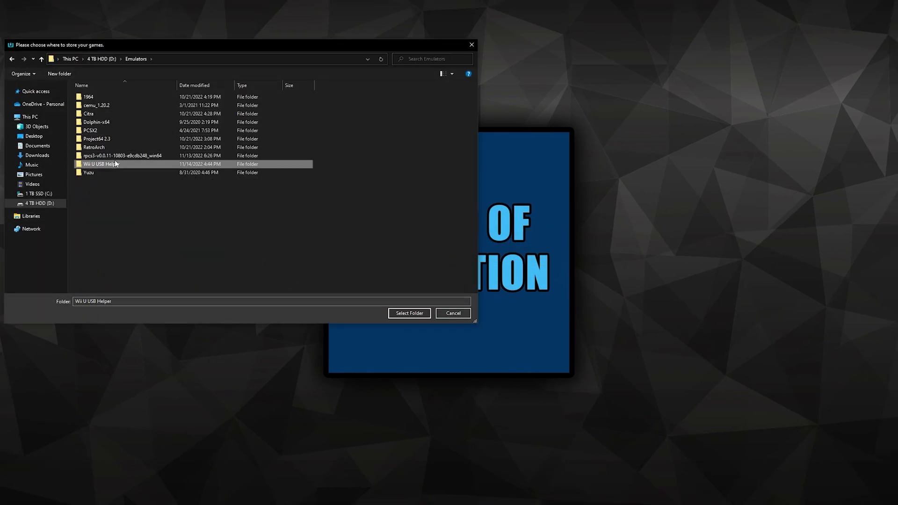
double_click(114, 162)
right_click(86, 232)
mouse_move(162, 318)
click(215, 316)
text(Temp Games)
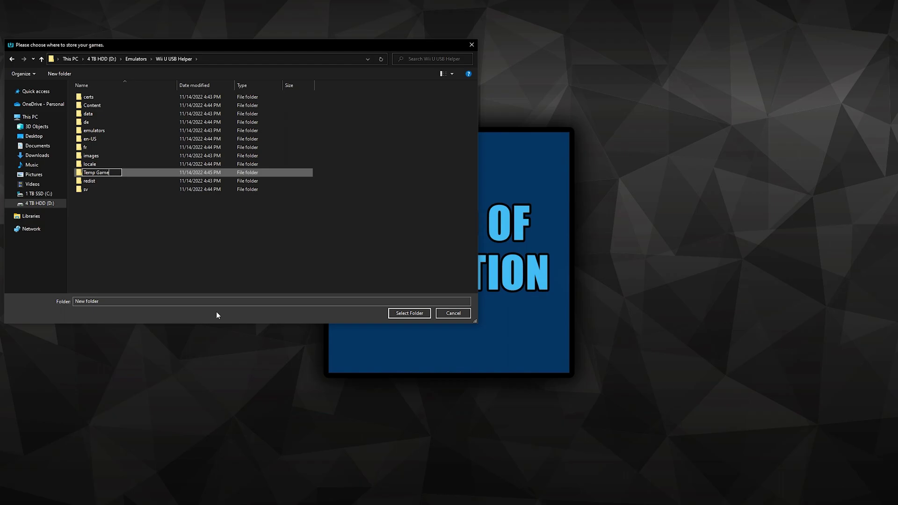
key(Return)
double_click(142, 190)
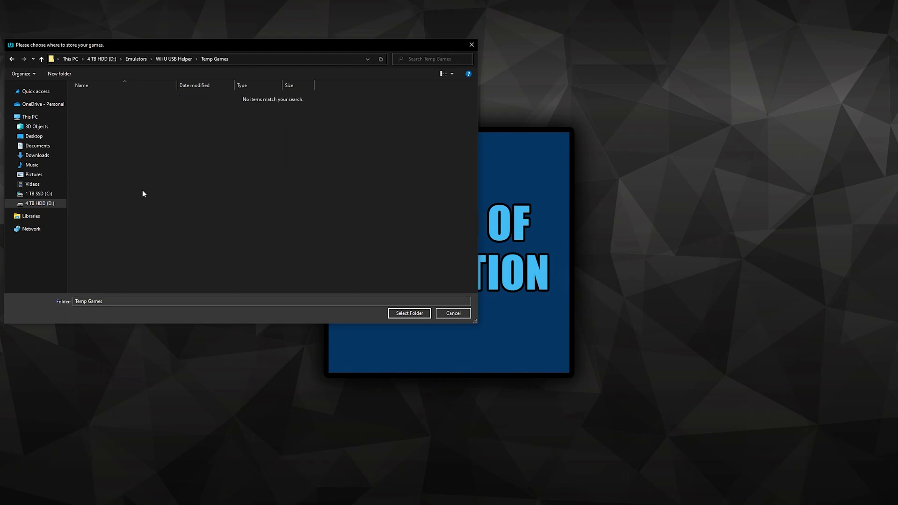
click(409, 313)
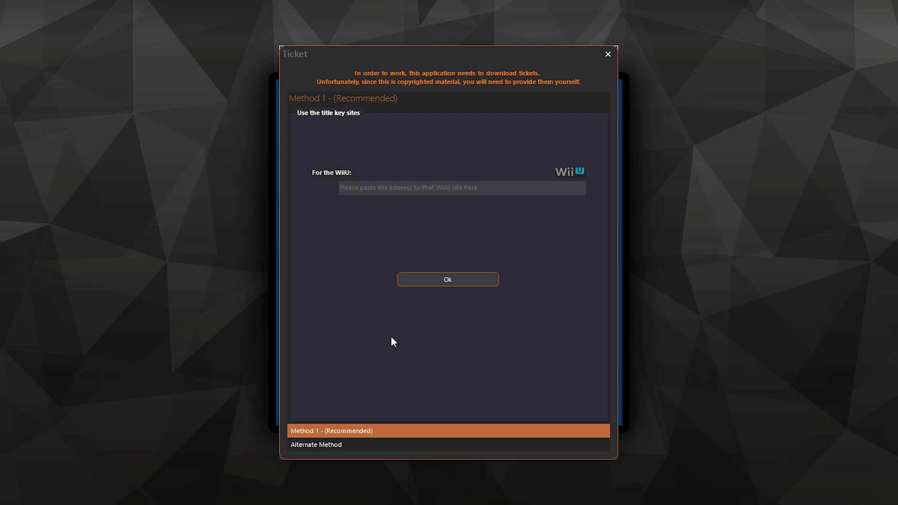
click(381, 188)
text(https://titlekeys.ovh/)
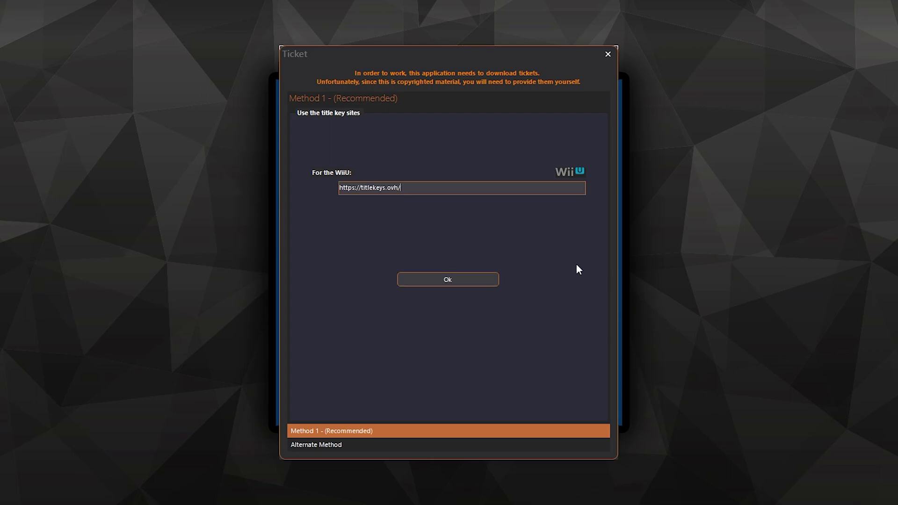
click(474, 280)
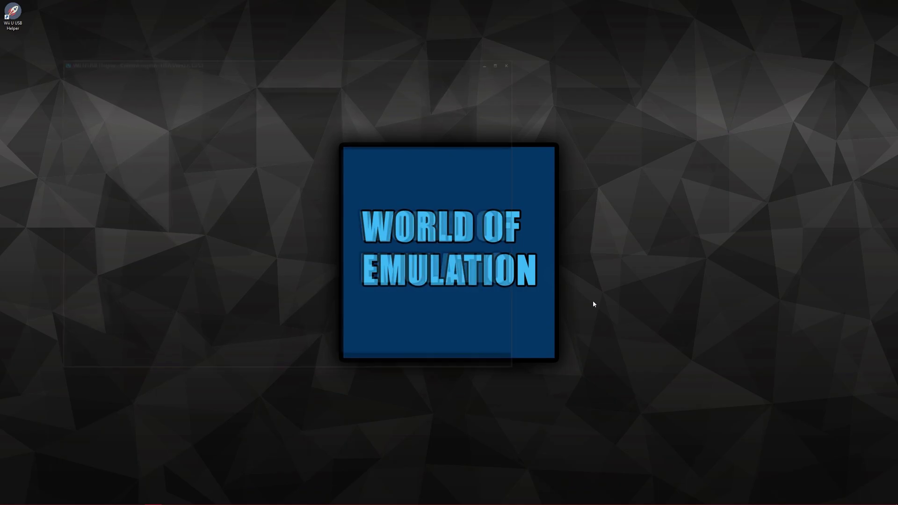
Step: Maximize the window and filter the library to Wii U native titles only, excluding Wii U Virtual Console, Custom Titles, 3DS and Wii
click(503, 61)
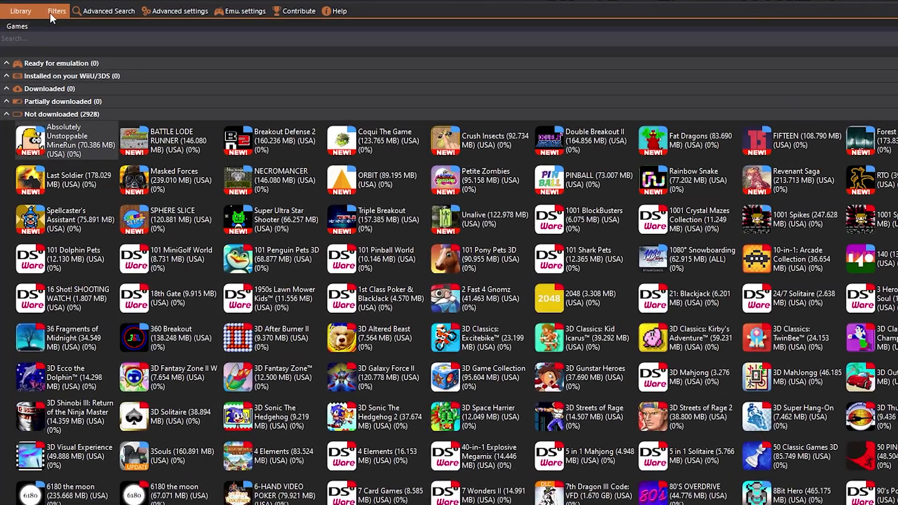
click(31, 53)
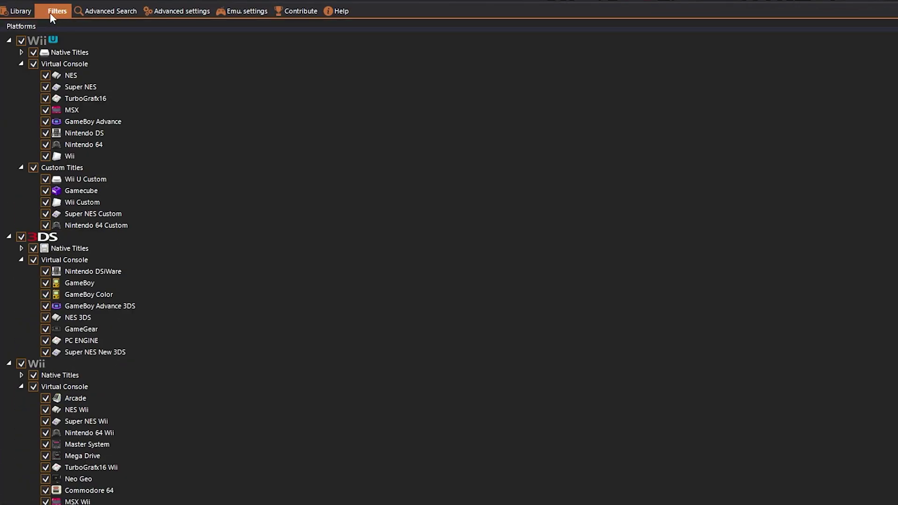
click(33, 64)
click(33, 168)
click(21, 237)
click(21, 363)
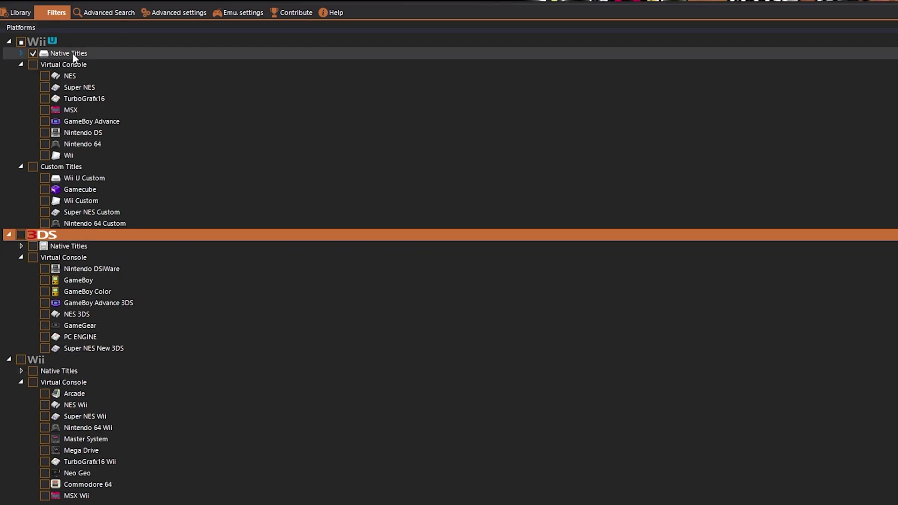
click(18, 12)
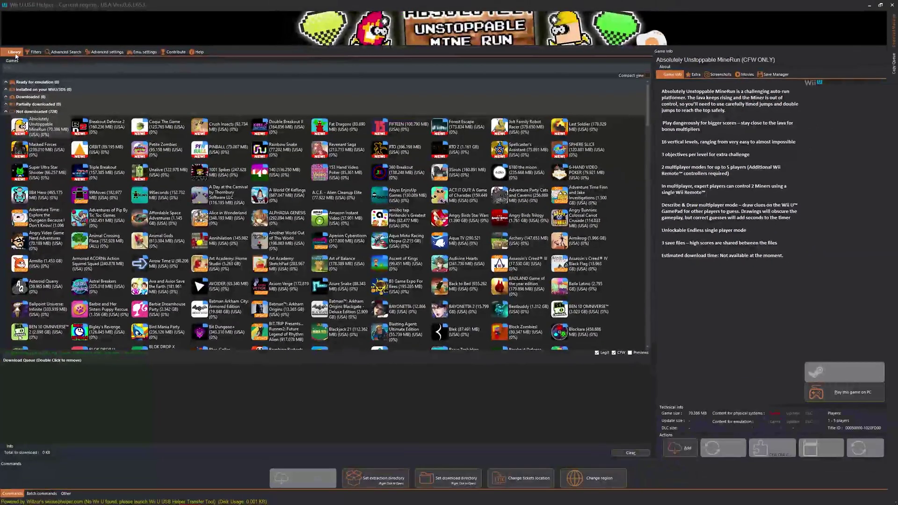
click(34, 52)
click(14, 52)
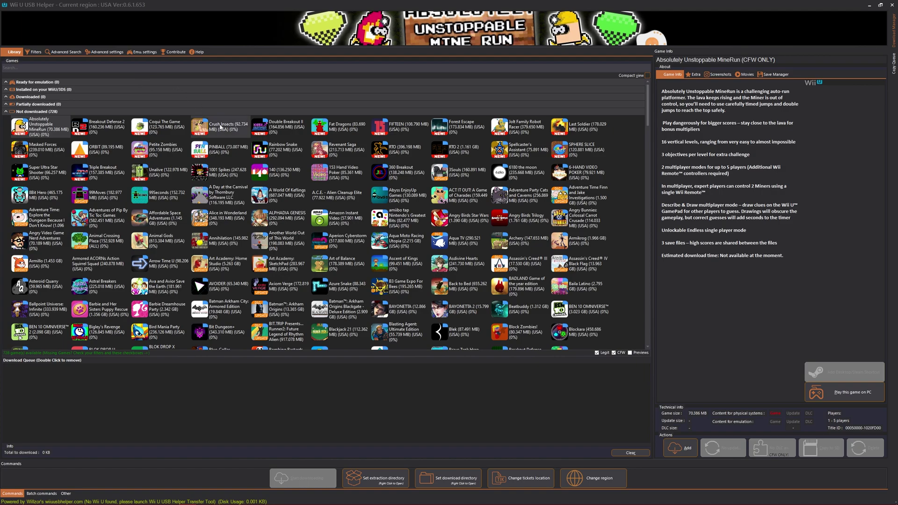
Step: Search the library for "breath of the wild" and add the game to the download queue, including its update and DLC
click(100, 68)
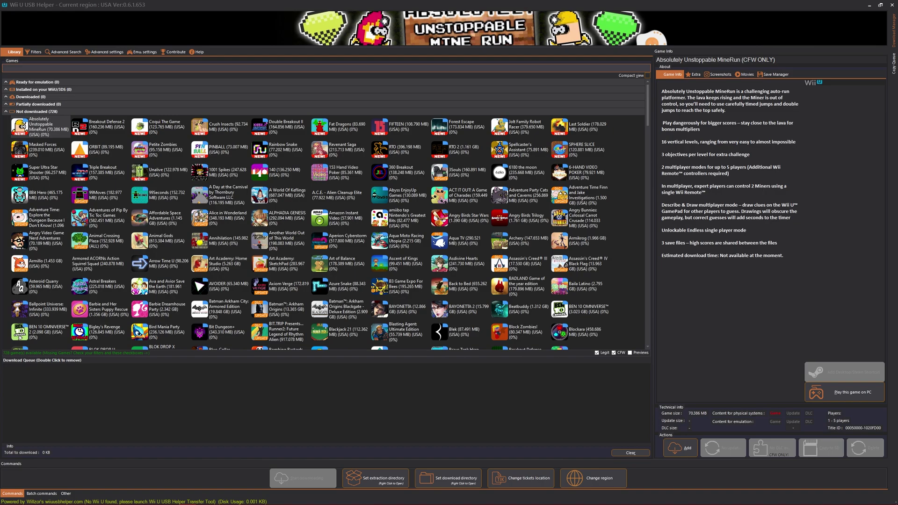
text(breath of the wild)
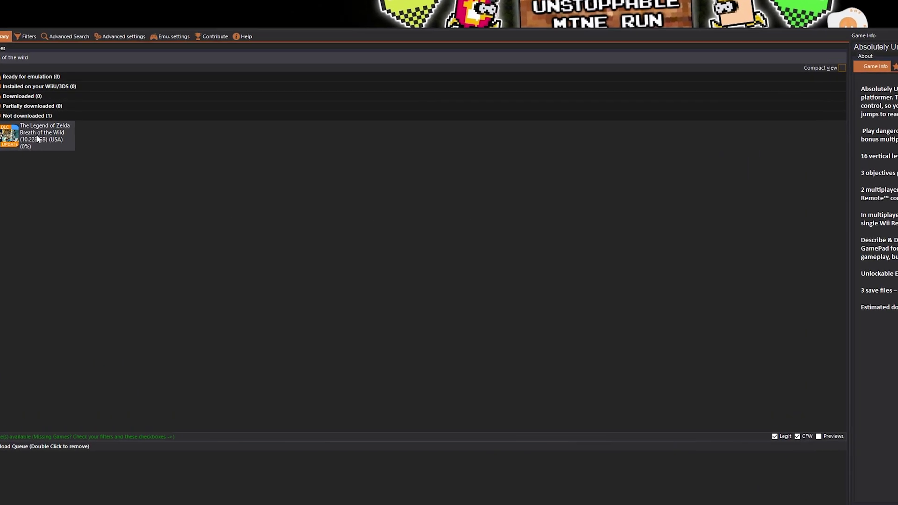
right_click(41, 124)
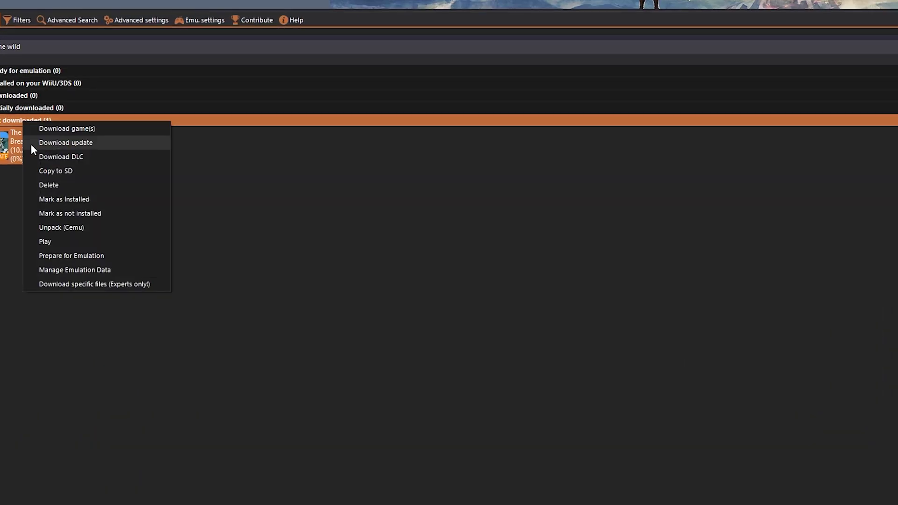
click(59, 132)
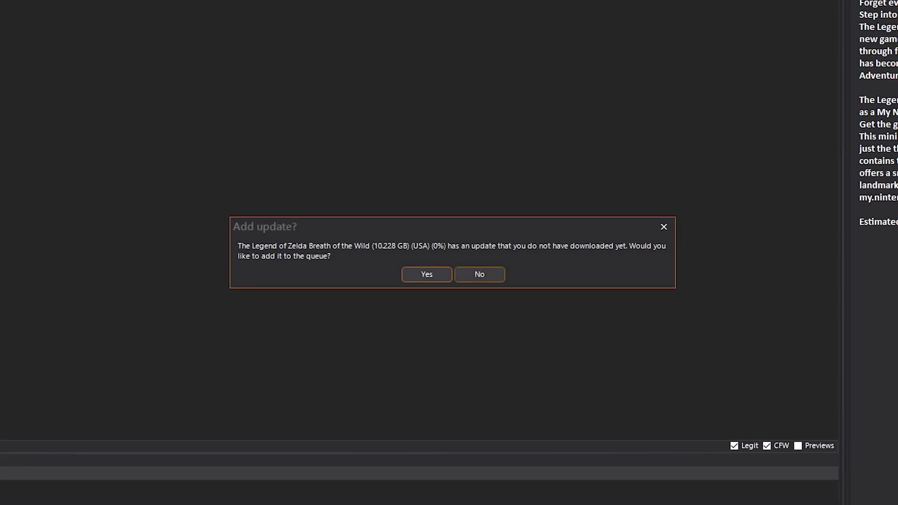
click(430, 273)
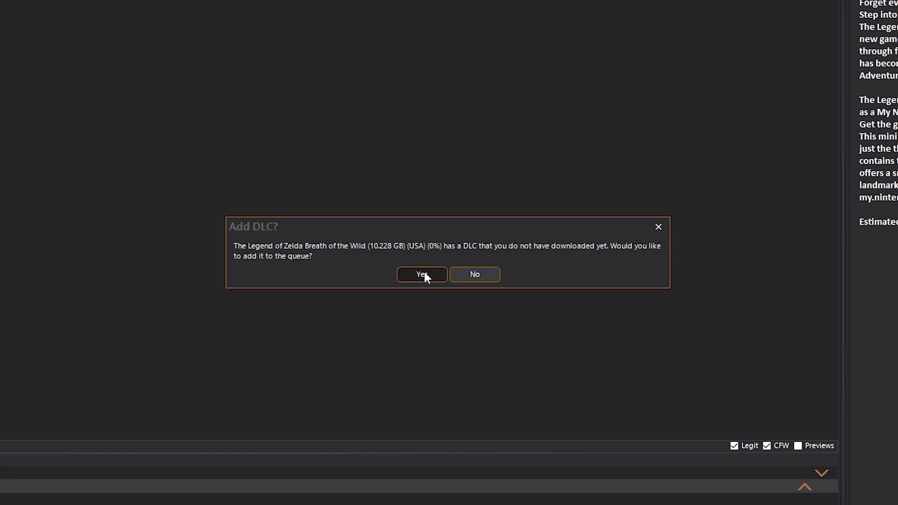
click(423, 275)
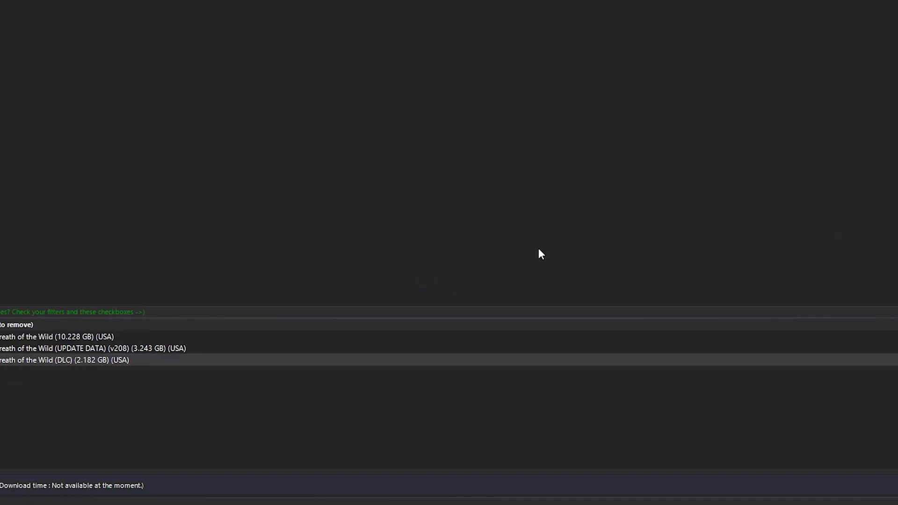
click(139, 292)
click(140, 313)
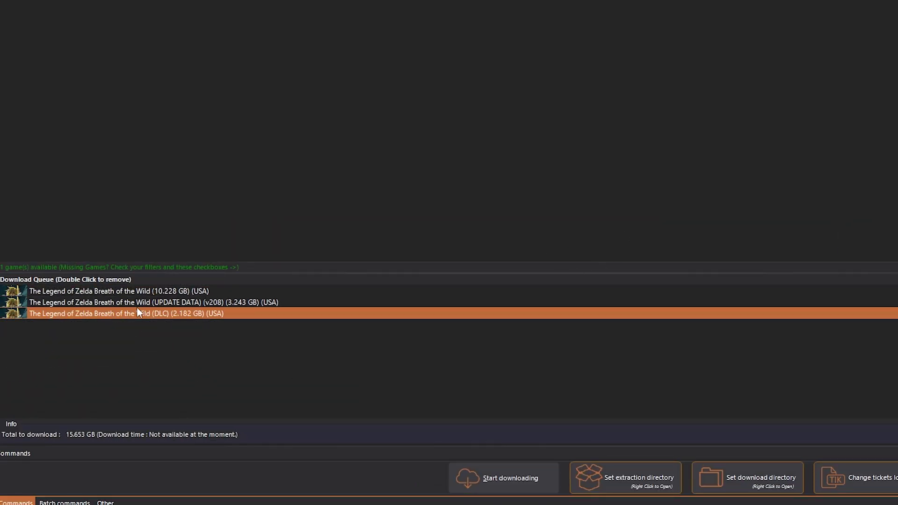
click(142, 295)
click(148, 302)
click(154, 314)
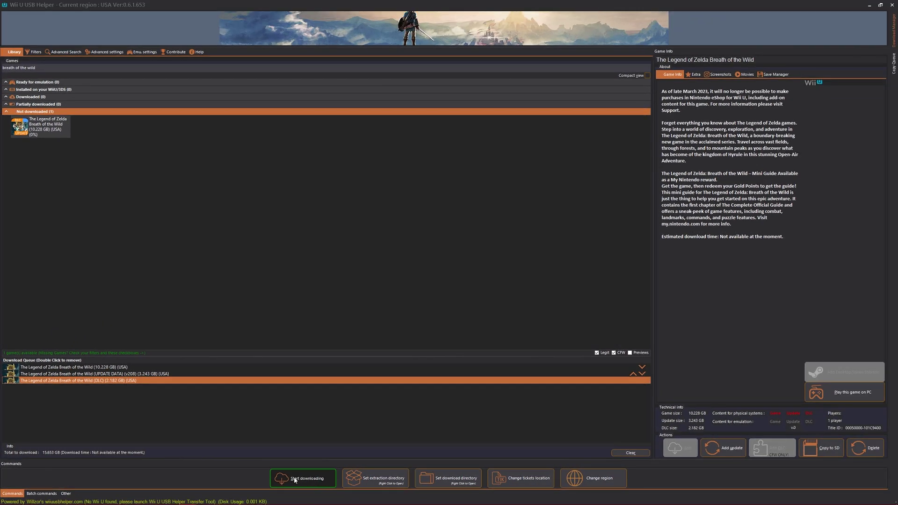
Step: Start downloading the queued titles and enable Unpack as the action once downloading is over
click(490, 478)
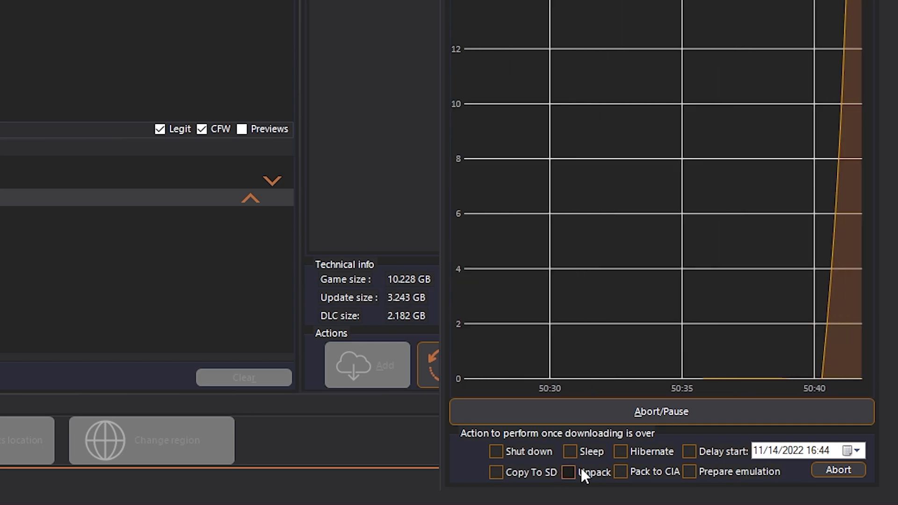
click(581, 469)
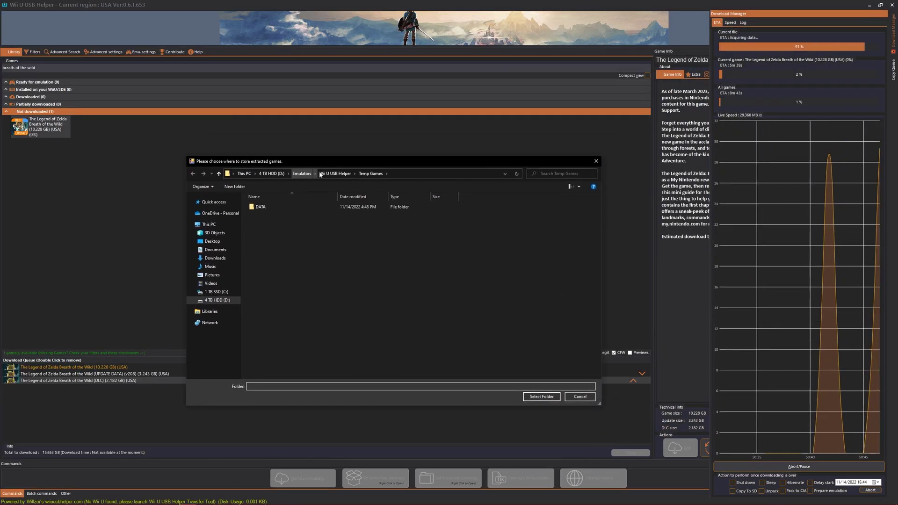
Step: Create an "Actual games" folder inside D:\Emulators\Wii U USB Helper and select it as the location for extracted games
click(334, 173)
right_click(351, 311)
click(449, 345)
text(ACTUAL GA)
key(BackSpace)
key(BackSpace)
key(BackSpace)
key(BackSpace)
key(BackSpace)
key(BackSpace)
key(BackSpace)
key(BackSpace)
text(ctual games)
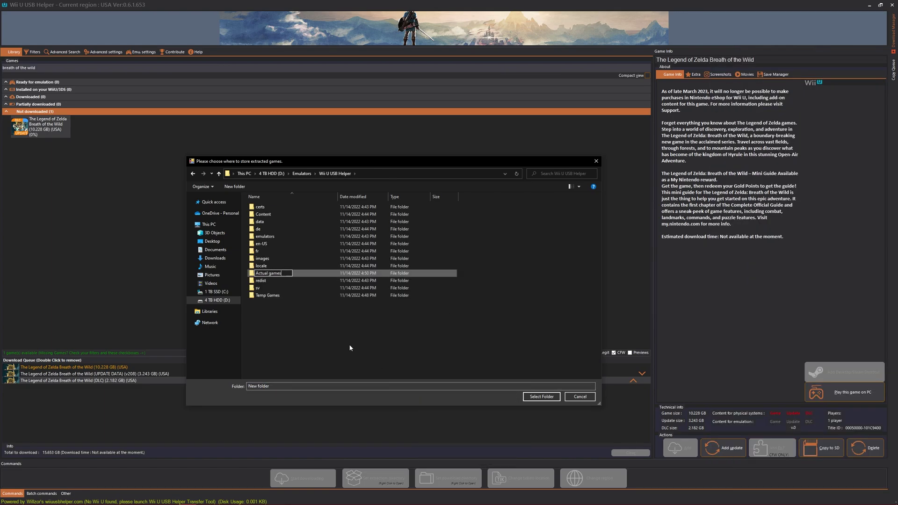
key(Return)
click(541, 397)
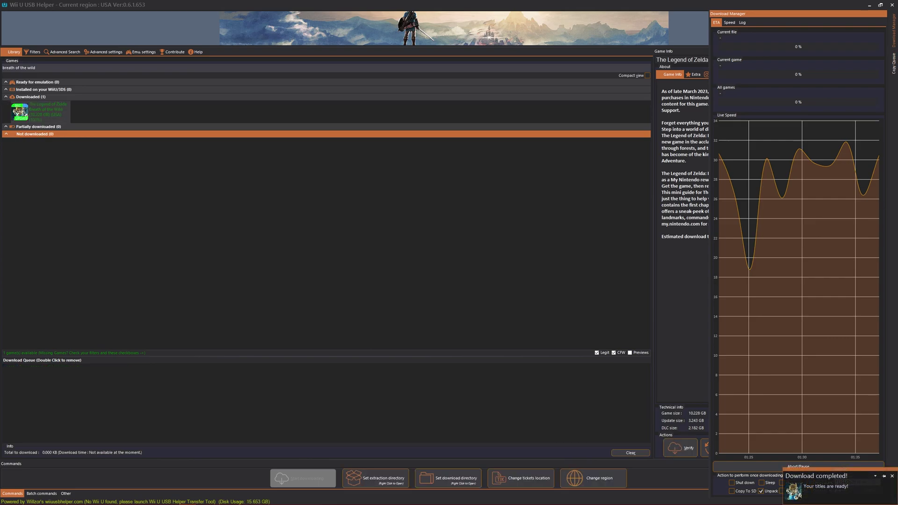
Step: Close Wii U USB Helper, switch to File Explorer, and extract cemu_1.26.2.zip directly into the Downloads folder
click(891, 5)
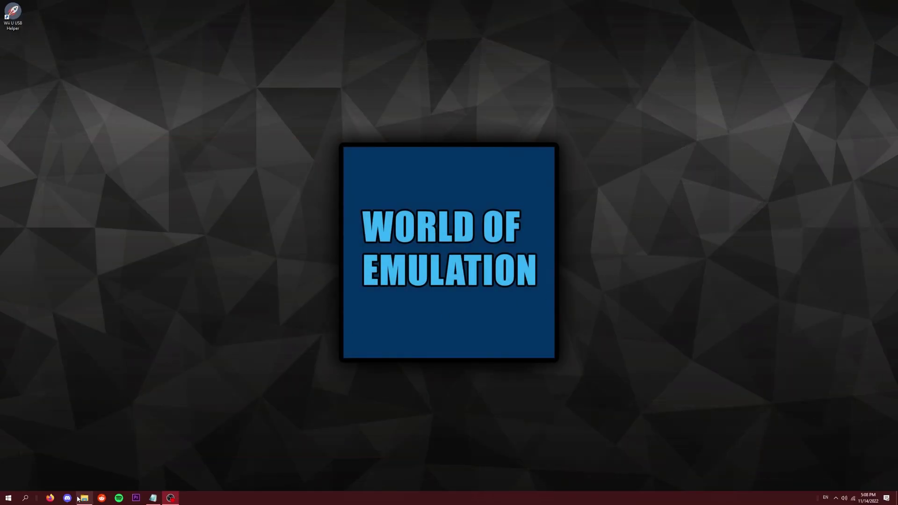
click(84, 498)
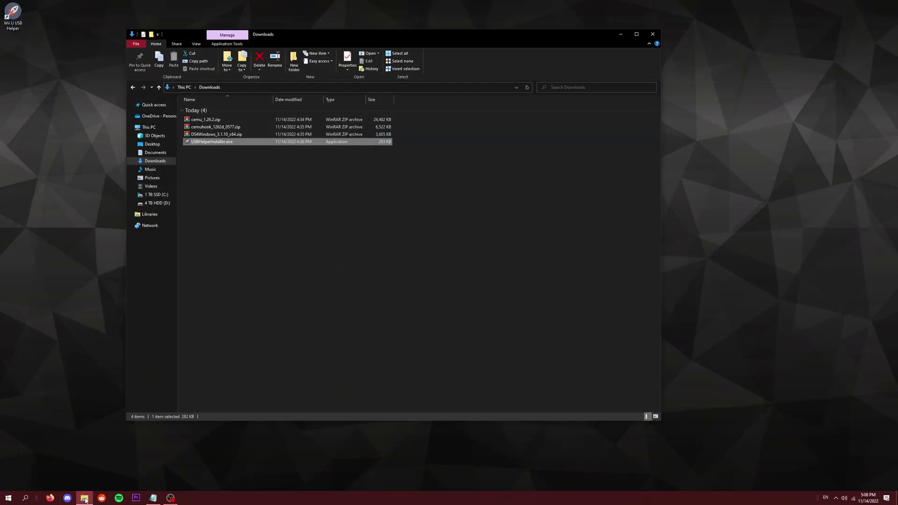
click(322, 201)
right_click(241, 120)
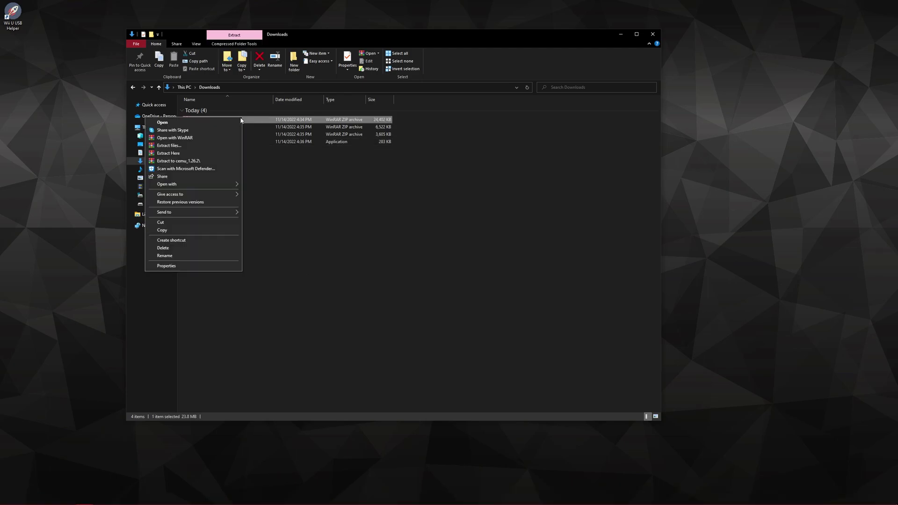
click(174, 153)
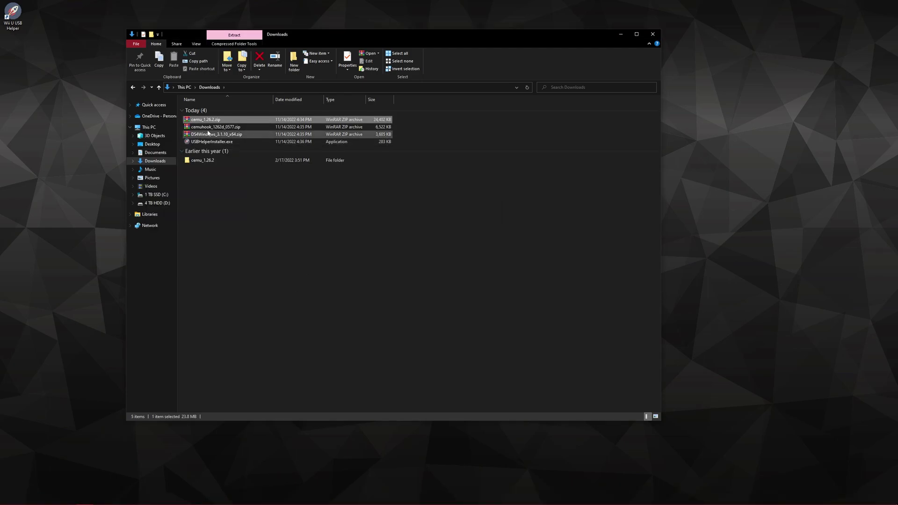
Step: Move cemuhook_1262d_0577.zip into the cemu_1.26.2 folder and extract it there
drag(220, 127, 230, 161)
double_click(223, 154)
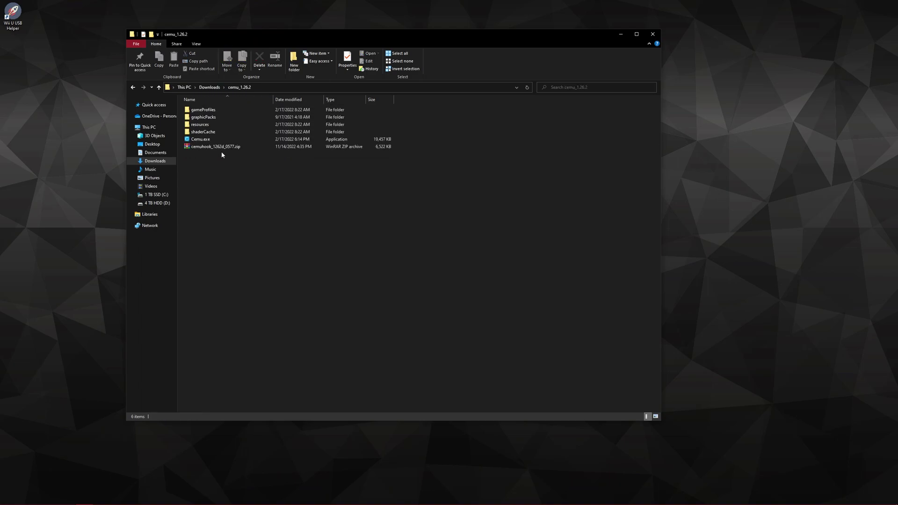
right_click(226, 146)
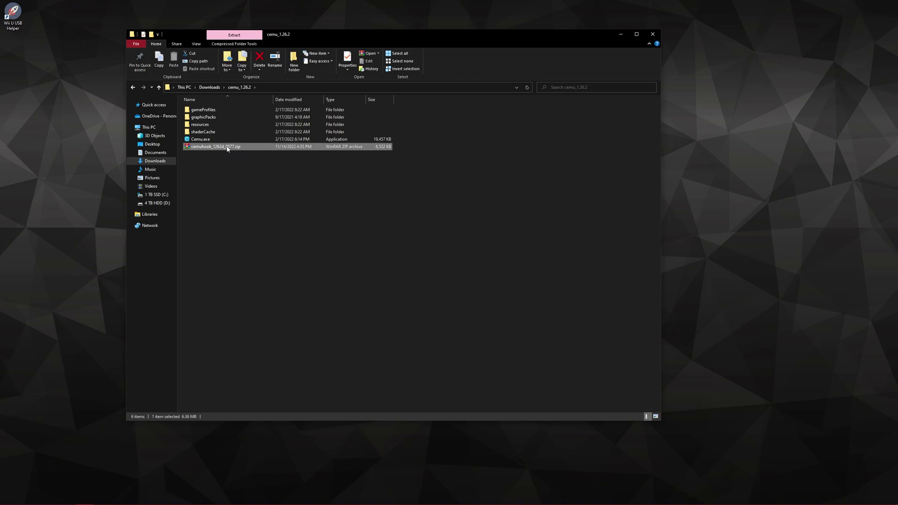
click(161, 183)
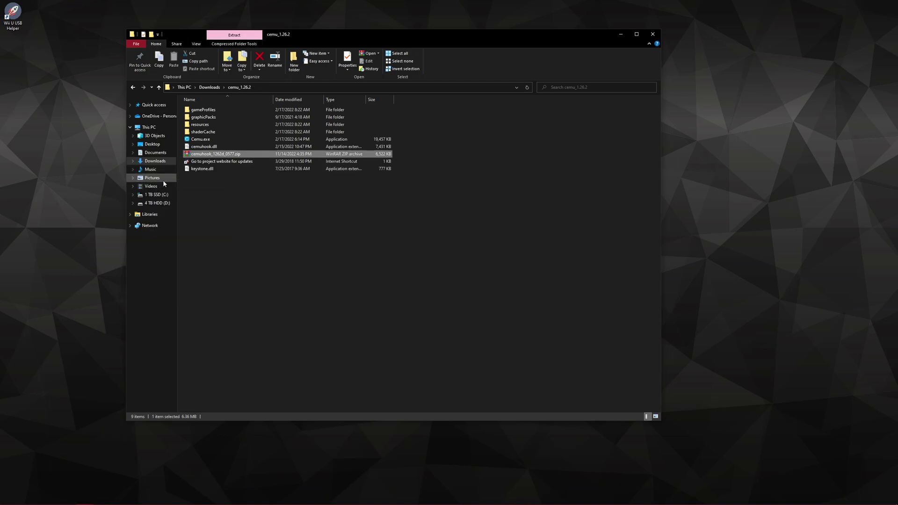
Step: Delete the cemuhook archive and the "Go to project website for updates" shortcut from the cemu_1.26.2 folder
click(213, 163)
ctrl+click(216, 154)
key(Delete)
Step: Create a folder named "Games" inside the cemu_1.26.2 folder
right_click(362, 205)
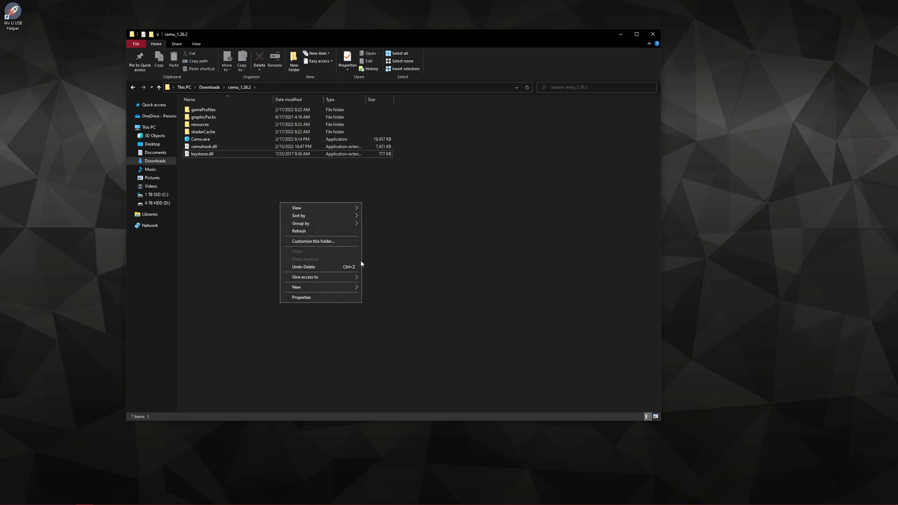
mouse_move(358, 288)
click(388, 287)
text(Ga)
key(Return)
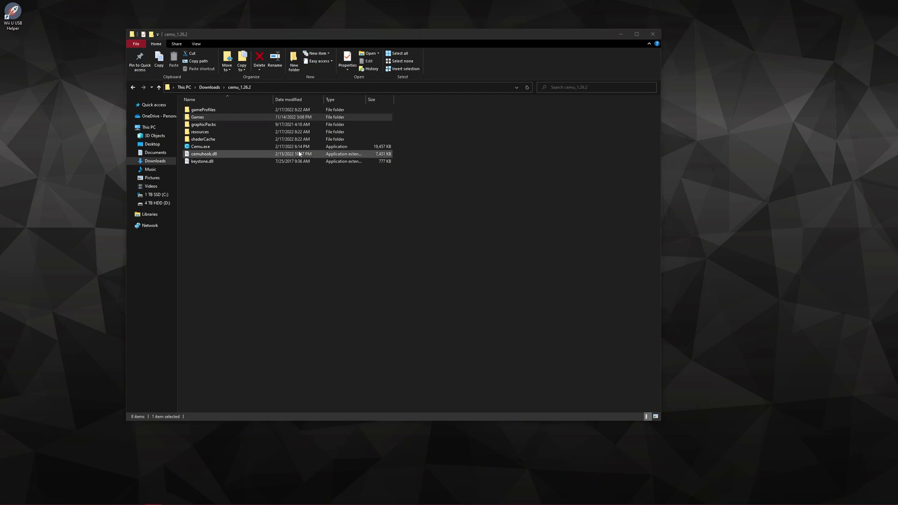
Step: Open the new Games folder, and in a second window open D:\Emulators\Wii U USB Helper\Actual games
double_click(215, 117)
right_click(156, 206)
click(88, 227)
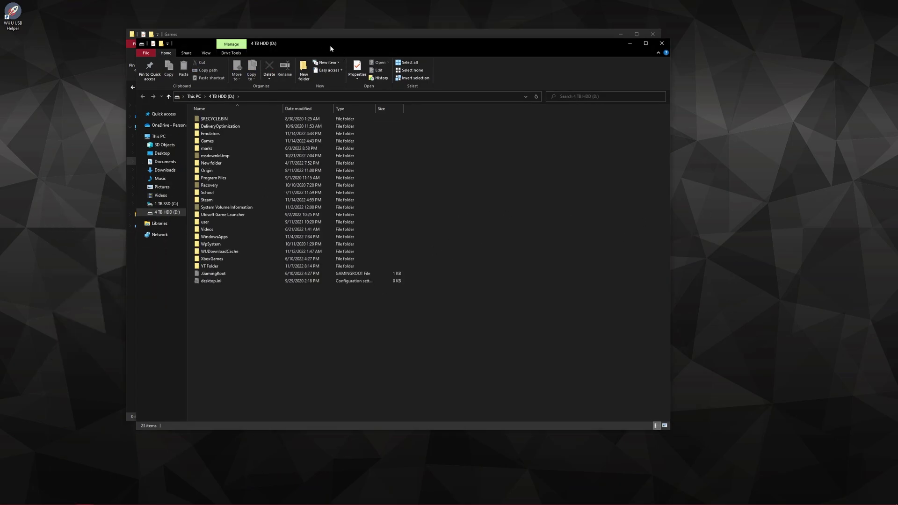
drag(333, 48, 622, 169)
double_click(515, 255)
double_click(514, 296)
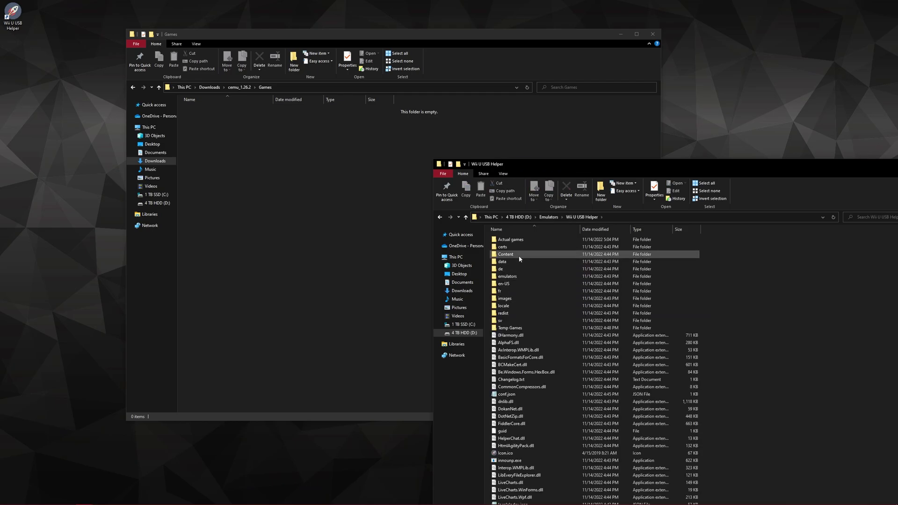
double_click(524, 239)
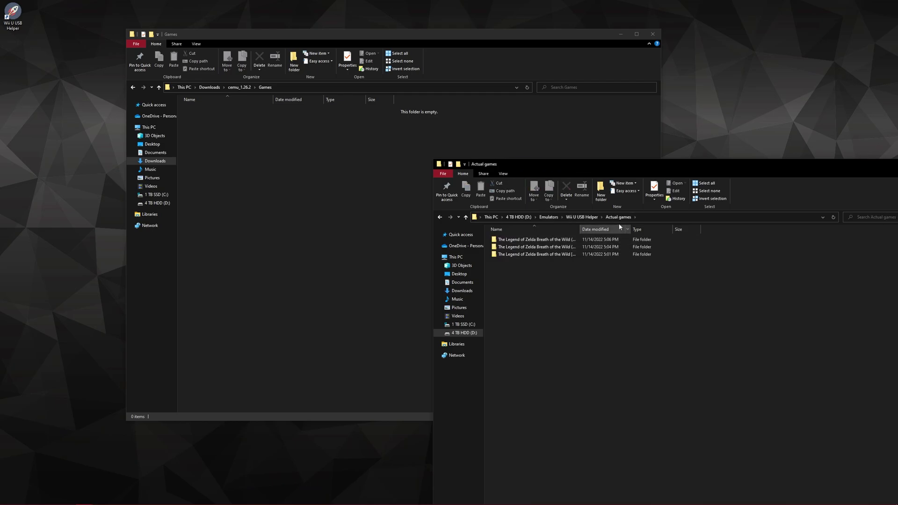
Step: Copy the base game folder, The Legend of Zelda Breath of the Wild [ALZE01], from Actual games into Cemu's Games folder
drag(580, 229, 619, 232)
key(ctrl+a)
drag(561, 254, 421, 255)
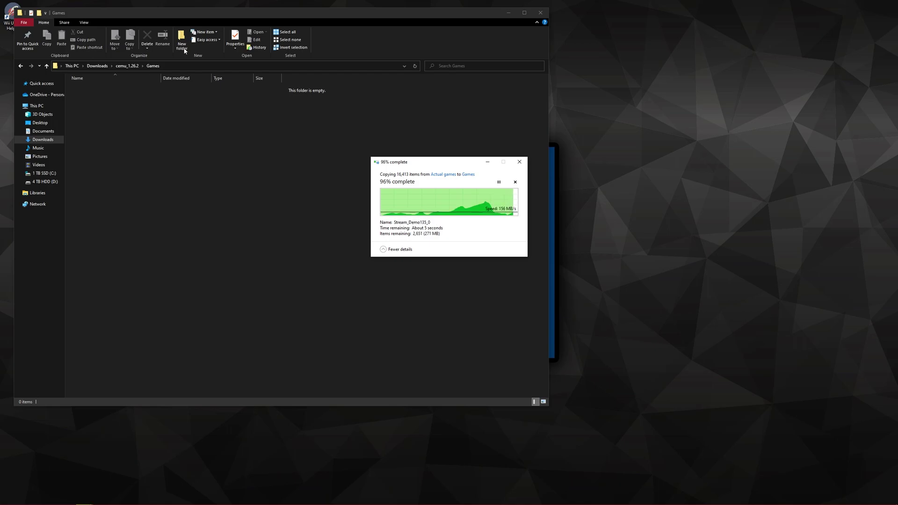
Step: Return to the cemu_1.26.2 folder, create a shortcut to Cemu.exe, and move the shortcut to the desktop
drag(219, 12, 355, 45)
click(262, 99)
right_click(216, 160)
click(137, 304)
drag(234, 166, 46, 26)
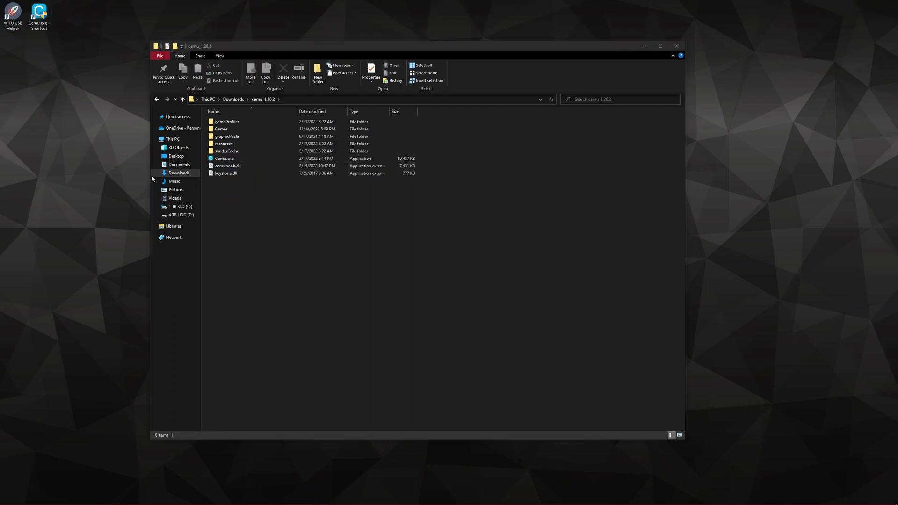
Step: Launch Cemu and browse for the custom mlc01 path to C:\Program Files (x86)\Emulators\Cemu Save Folder
double_click(245, 159)
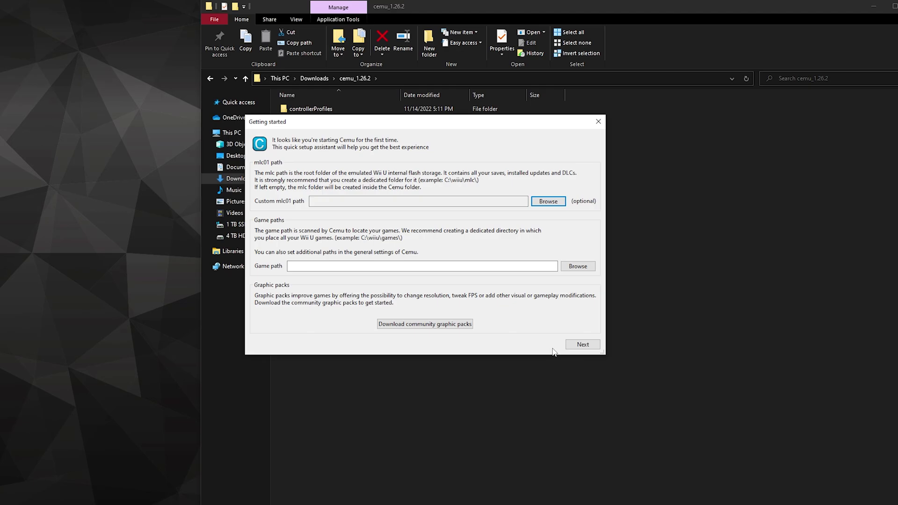
click(549, 201)
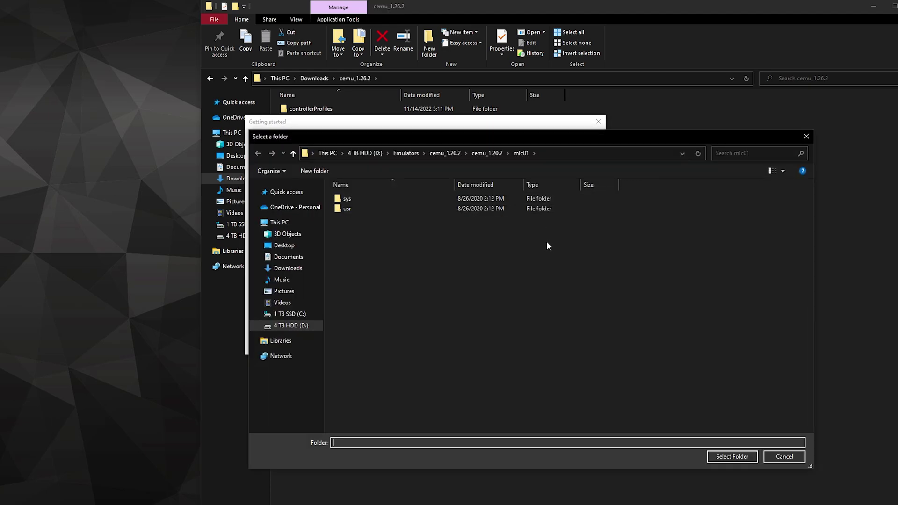
click(291, 315)
click(396, 308)
double_click(396, 309)
double_click(393, 279)
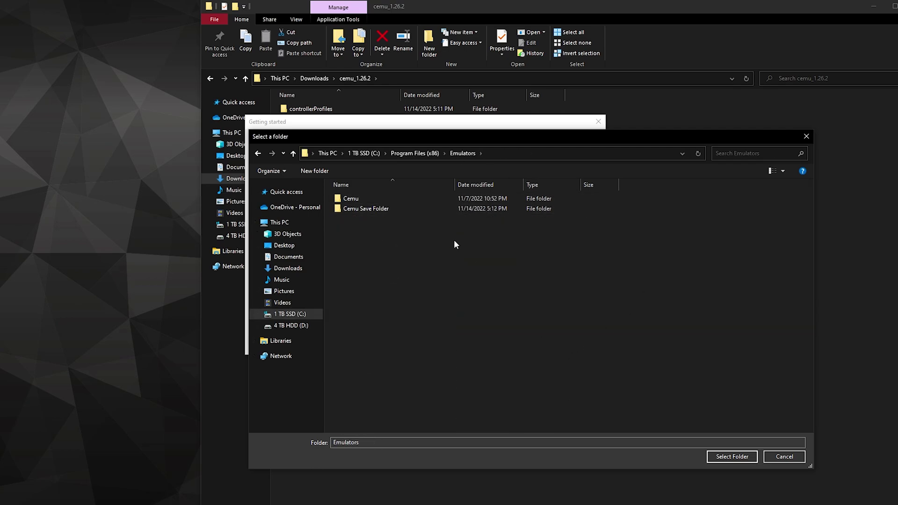
double_click(421, 209)
Step: Create an "mlc01" folder inside Cemu Save Folder and select it as the custom mlc01 path
right_click(399, 223)
mouse_move(381, 324)
click(410, 326)
text(mlc01)
key(Return)
double_click(393, 200)
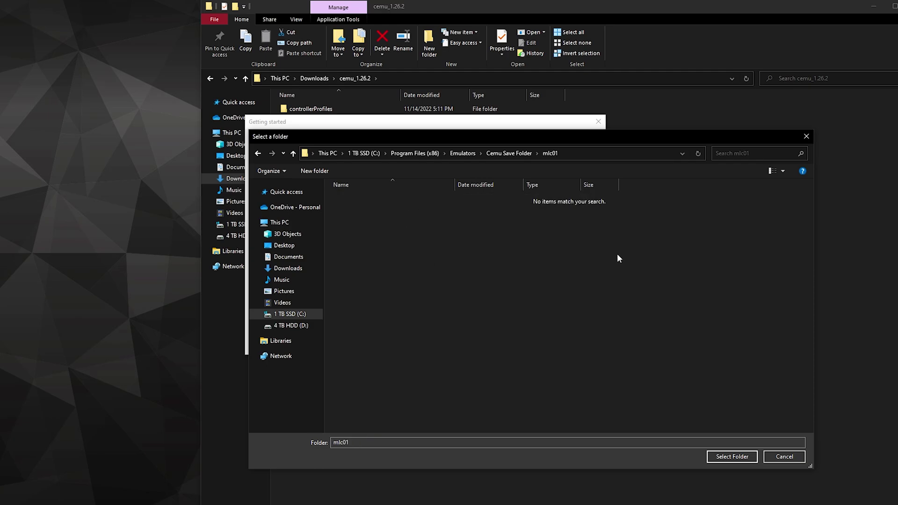
click(736, 457)
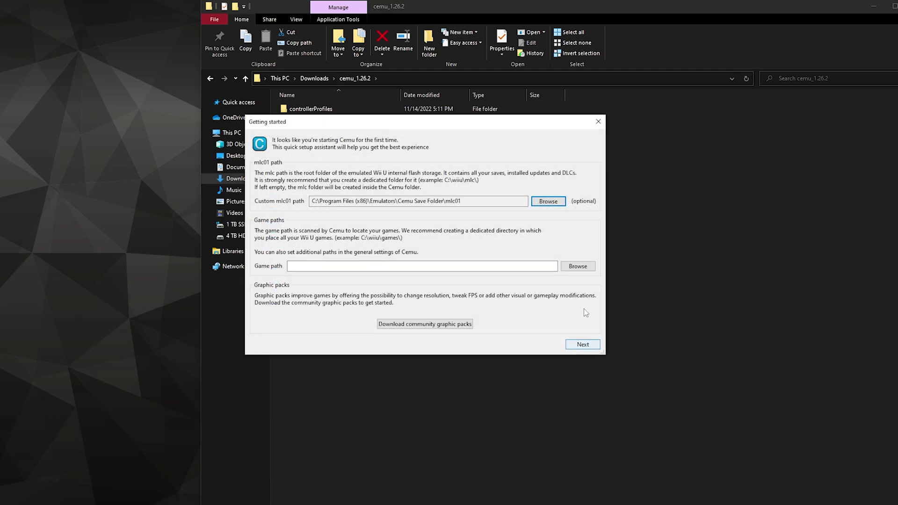
Step: Set the game path to the Games folder in Downloads\cemu_1.26.2 and download the community graphic packs
key(space)
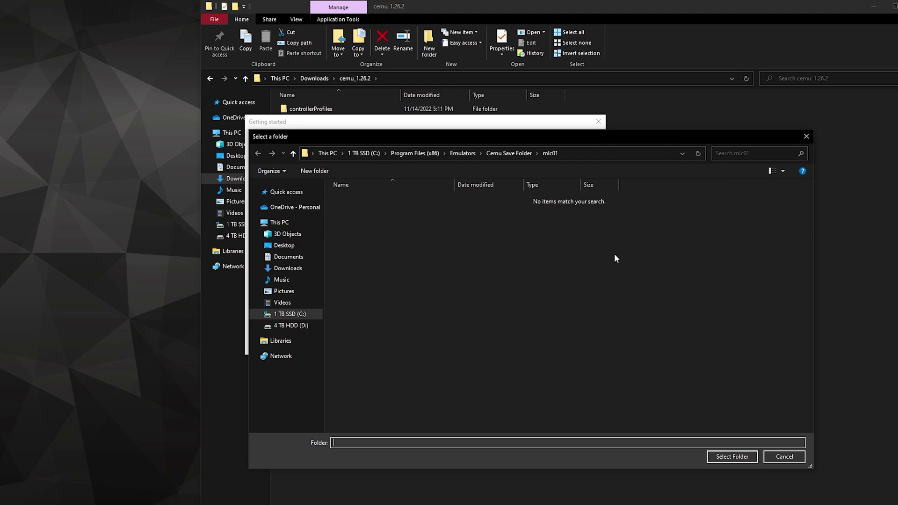
click(304, 270)
double_click(367, 209)
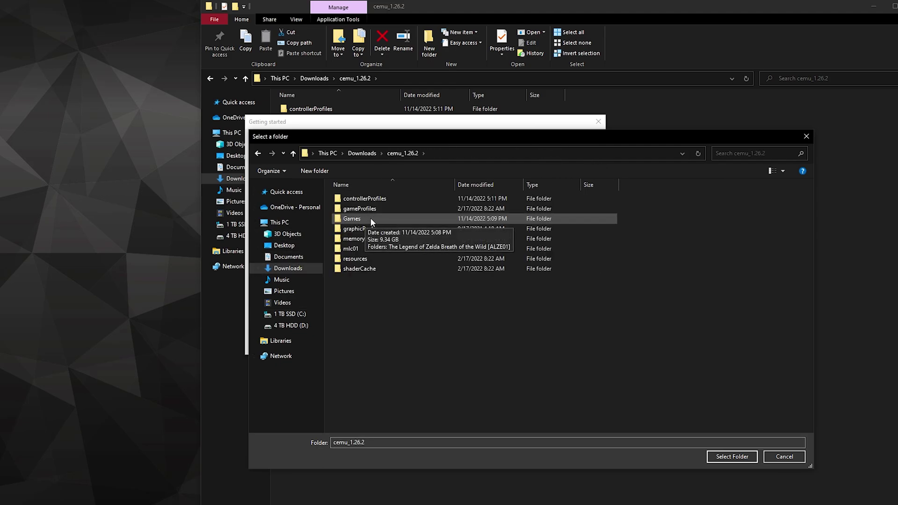
double_click(370, 218)
click(735, 454)
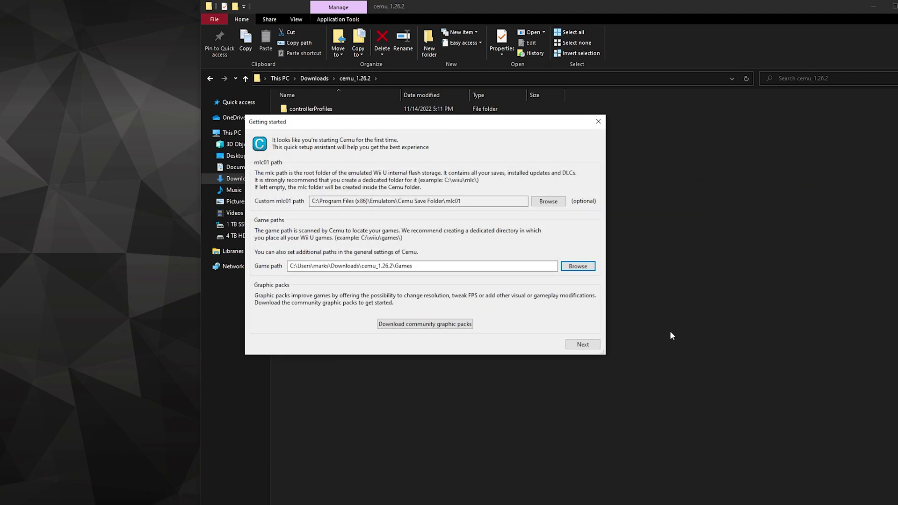
click(433, 323)
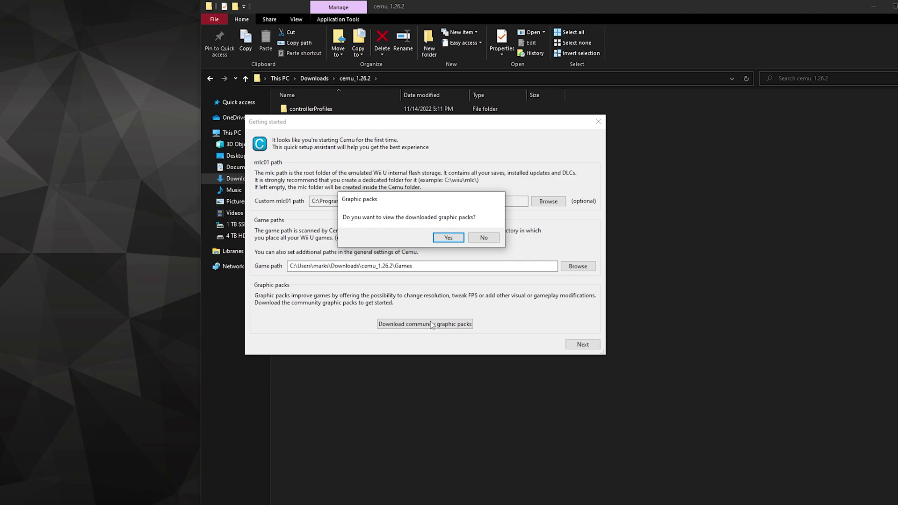
Step: Skip viewing the downloaded graphic packs, finish the setup assistant with its default options, and minimize the folder window
click(485, 237)
click(583, 343)
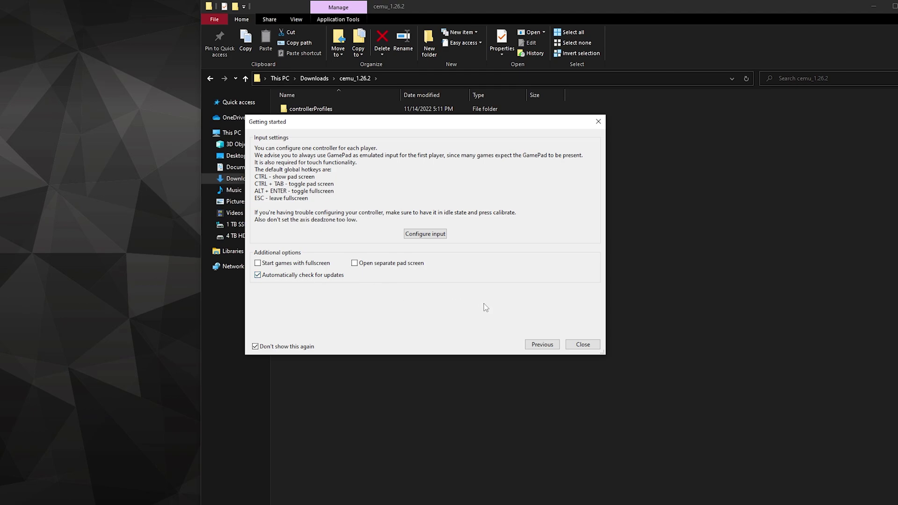
click(582, 344)
click(873, 7)
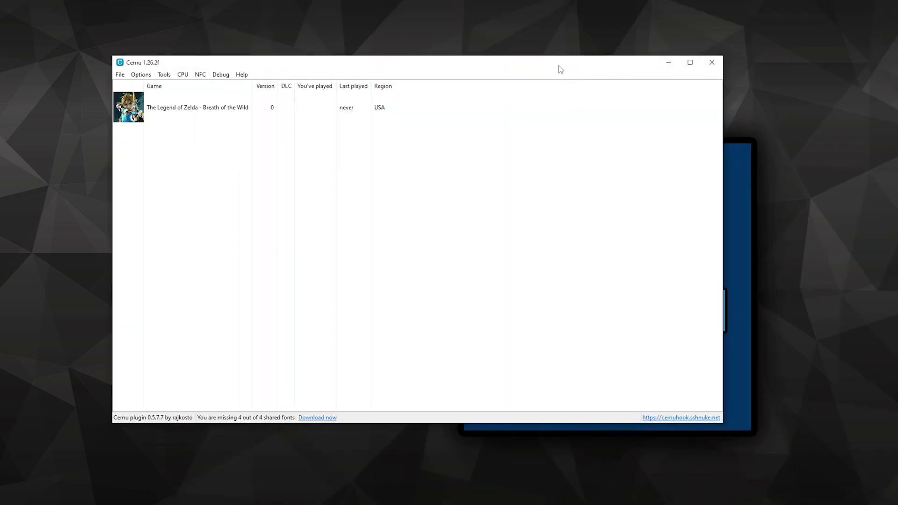
drag(554, 64, 577, 55)
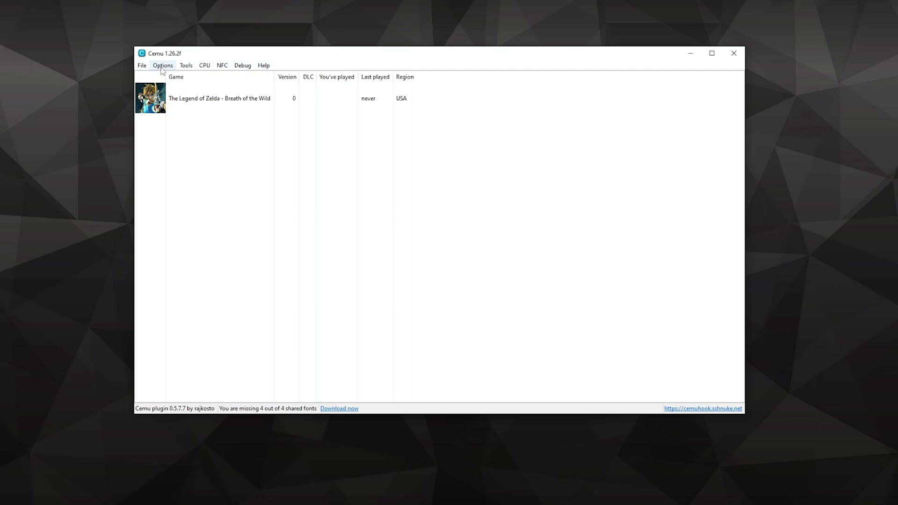
Step: Install the Breath of the Wild v208 update from its meta.xml under D:\Emulators\Wii U USB Helper\Actual games
click(142, 67)
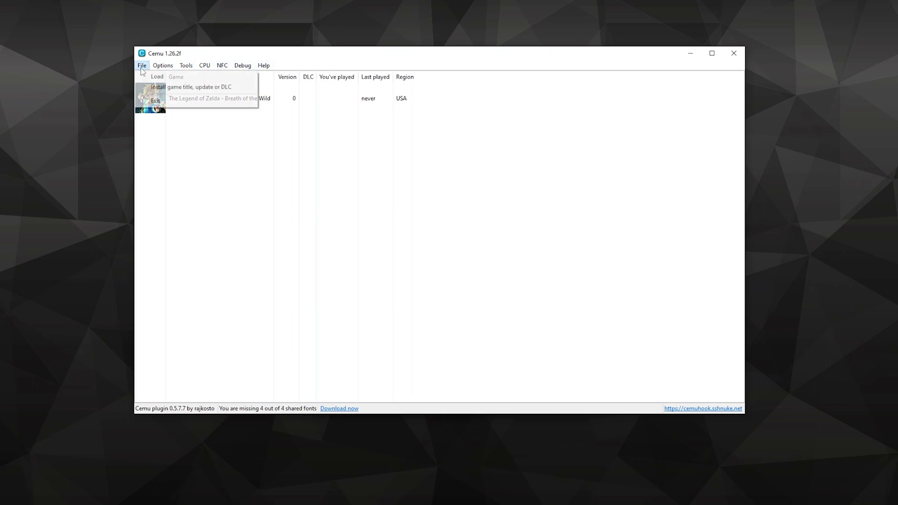
click(182, 90)
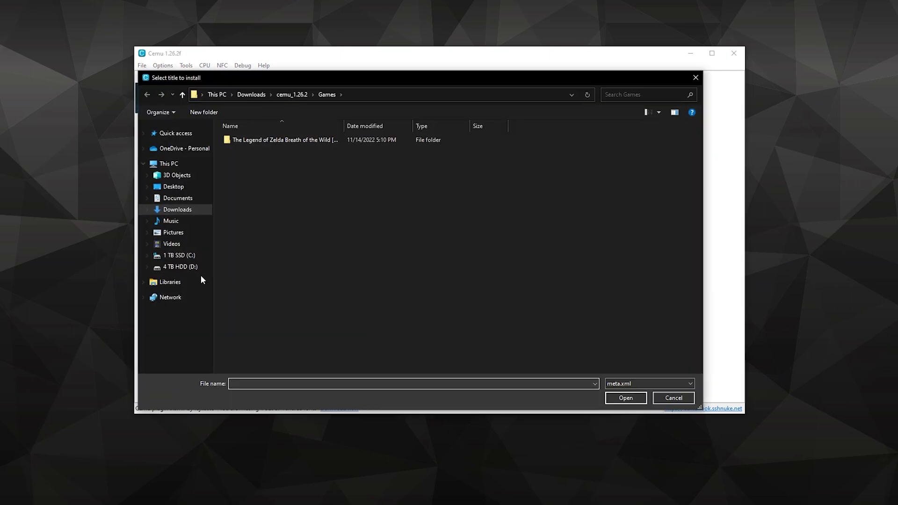
click(180, 267)
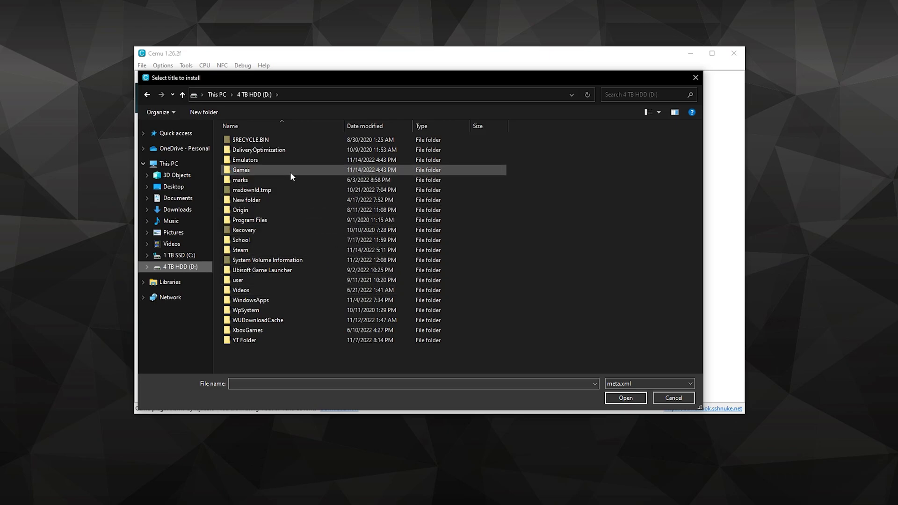
double_click(276, 159)
double_click(276, 220)
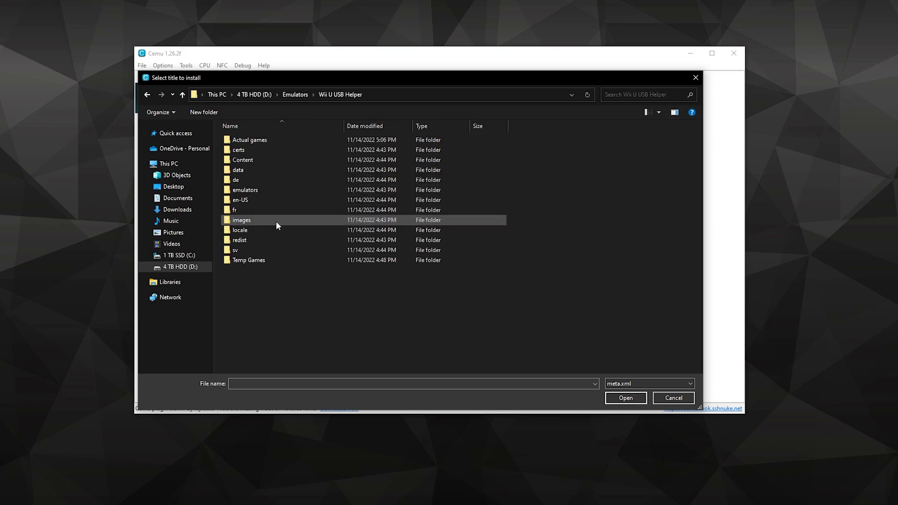
double_click(300, 139)
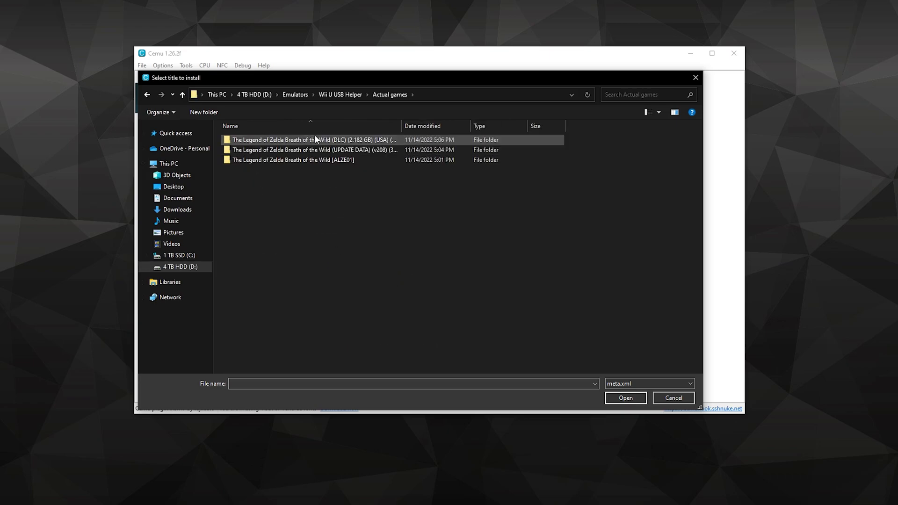
double_click(327, 153)
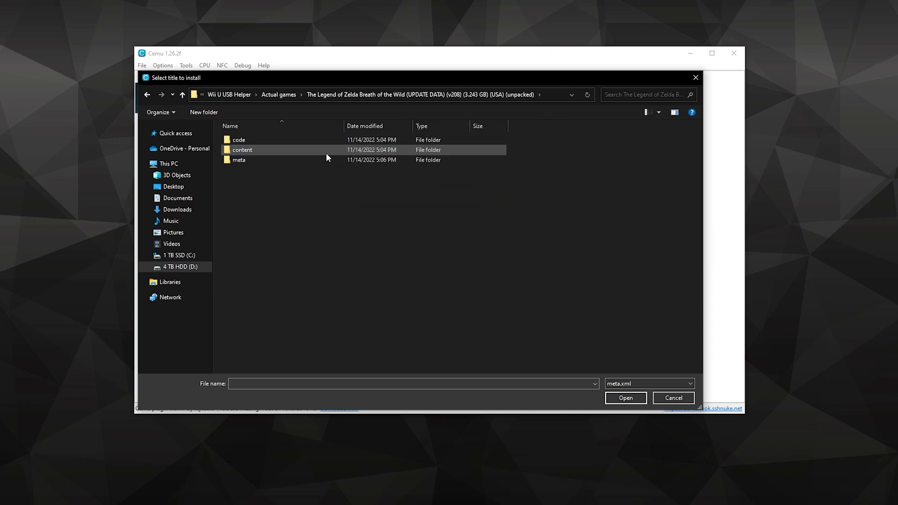
double_click(249, 160)
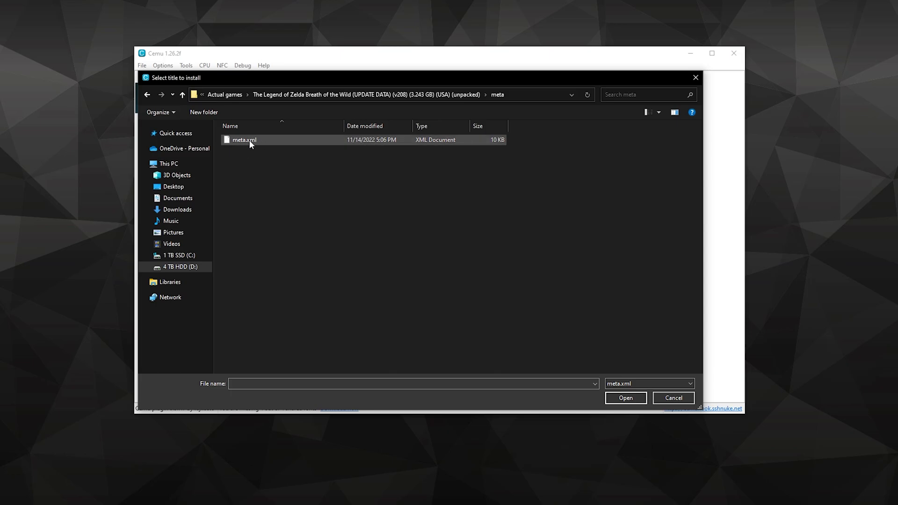
click(267, 141)
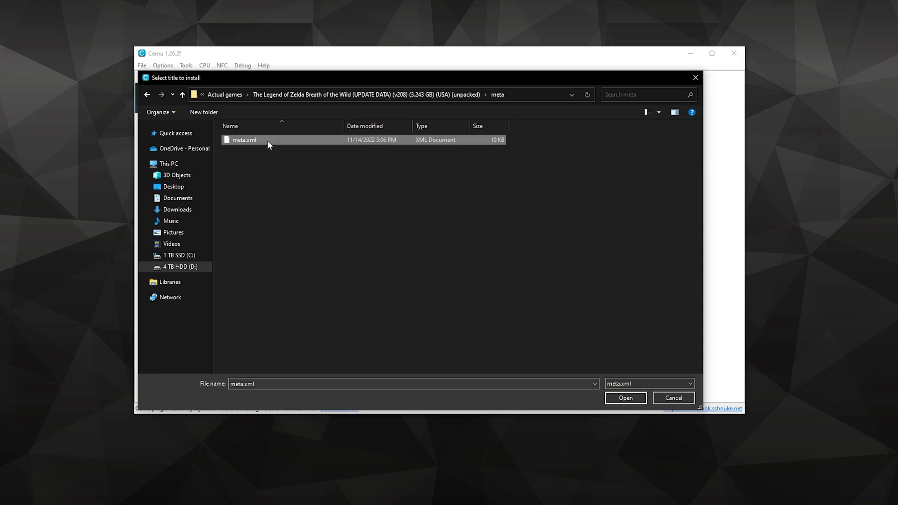
double_click(267, 140)
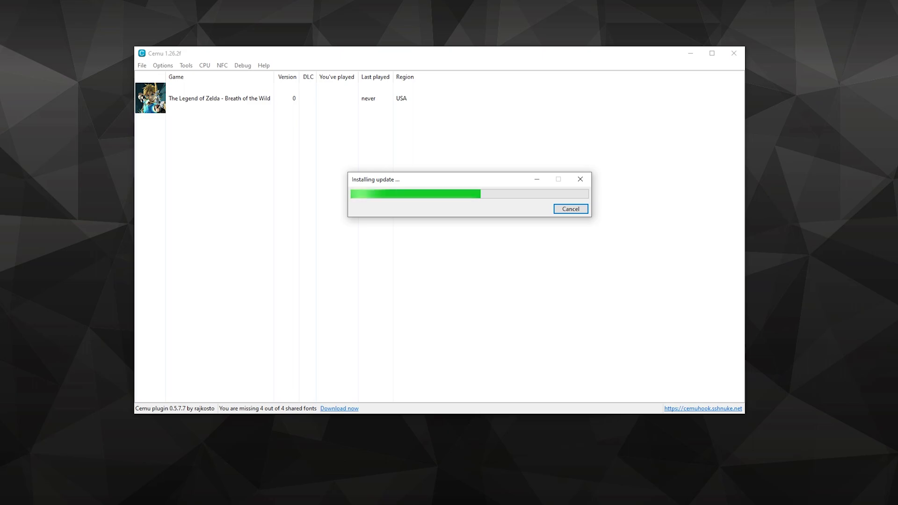
click(498, 234)
Step: Install the Breath of the Wild DLC title for the game
click(142, 66)
click(191, 87)
double_click(307, 155)
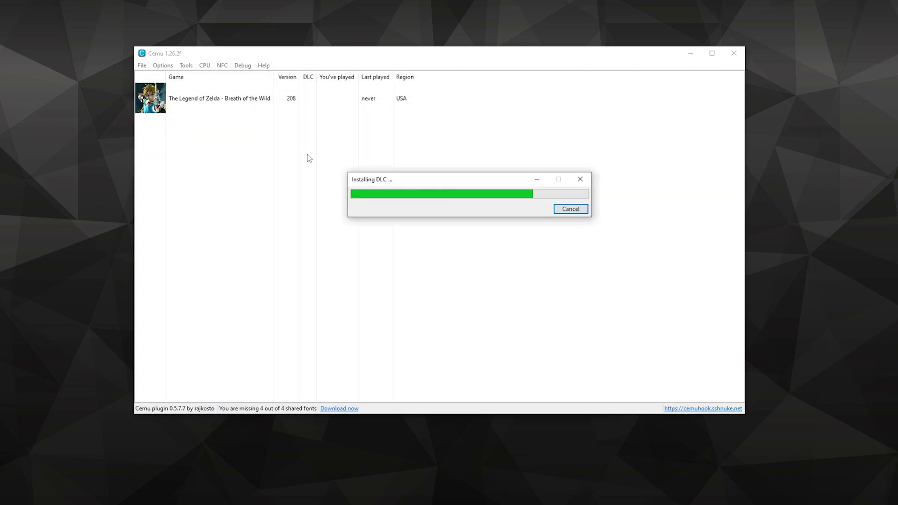
click(499, 233)
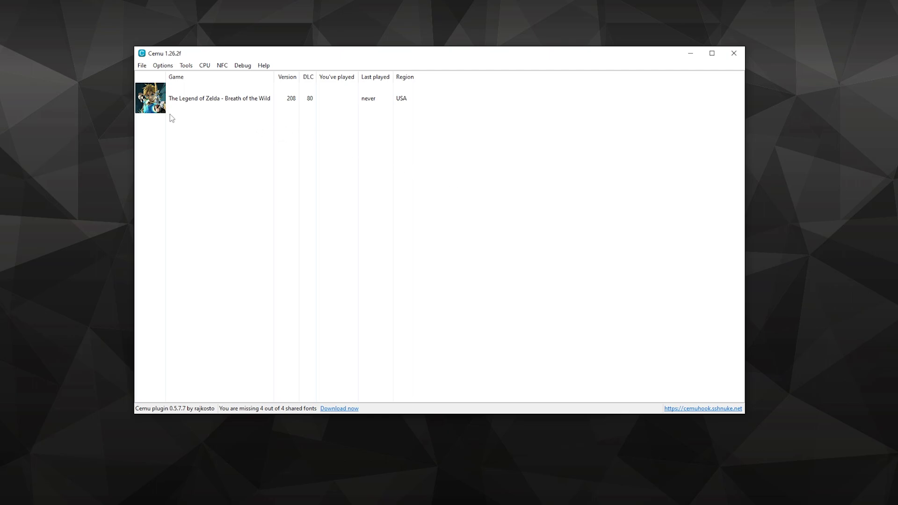
Step: Open the graphic packs settings and expand the Cheats group for The Legend of Zelda: Breath of the Wild
click(163, 67)
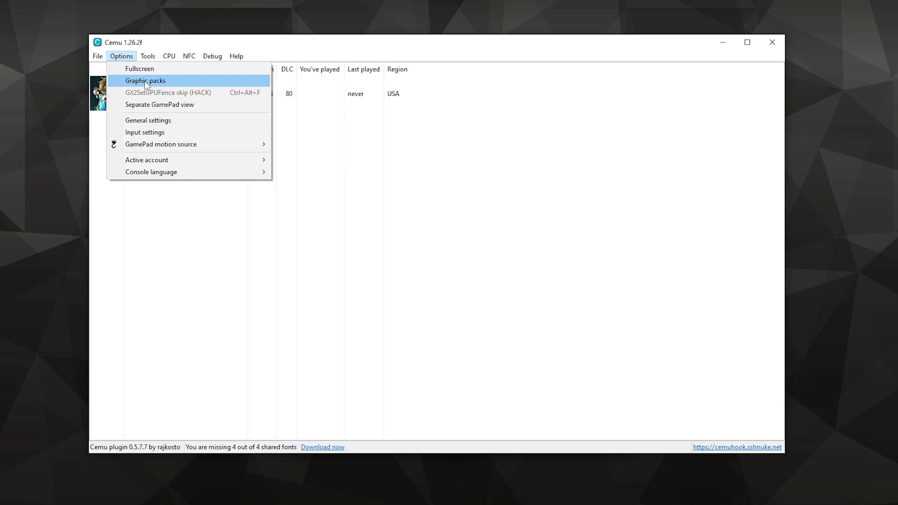
click(155, 82)
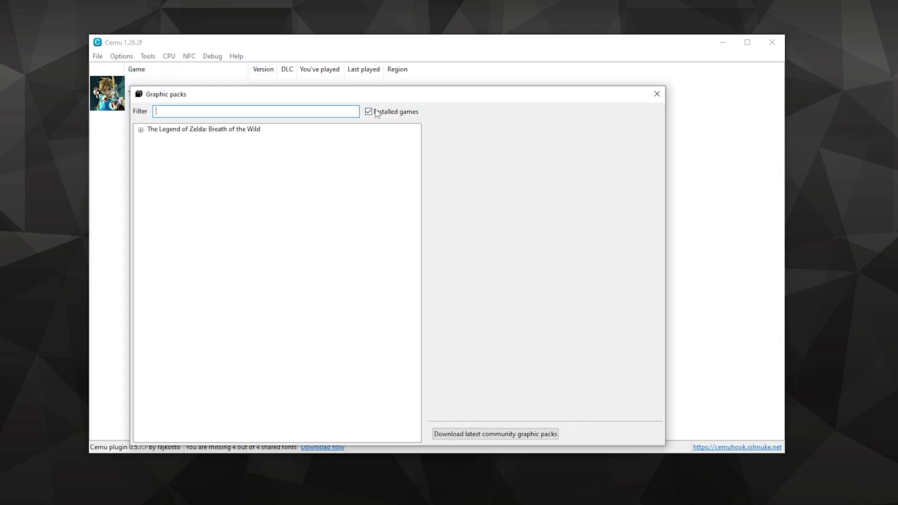
click(380, 114)
click(141, 130)
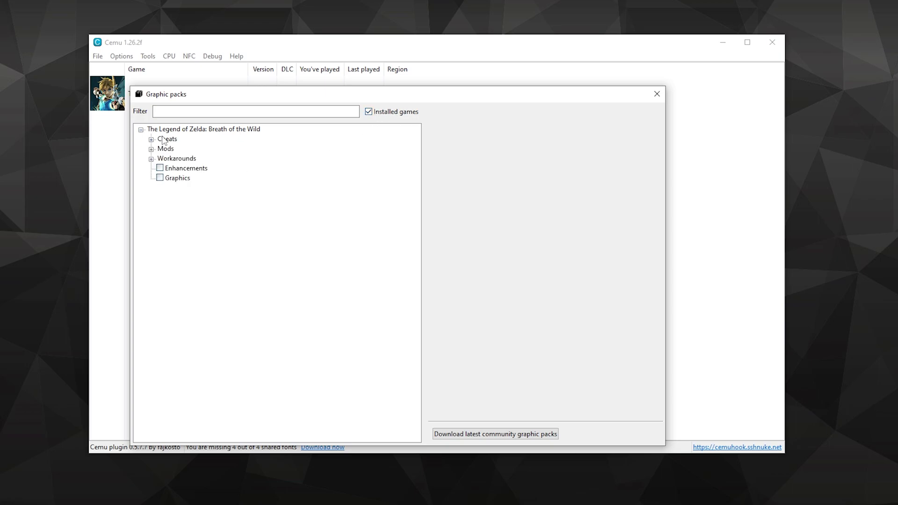
click(152, 140)
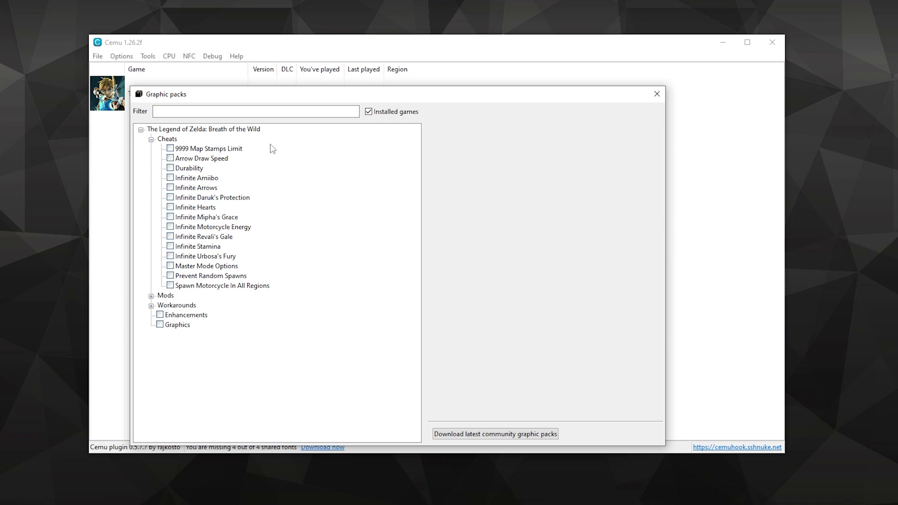
Step: Set the Durability cheat's Durability Modifier to x1.5 and collapse the Cheats group
click(189, 168)
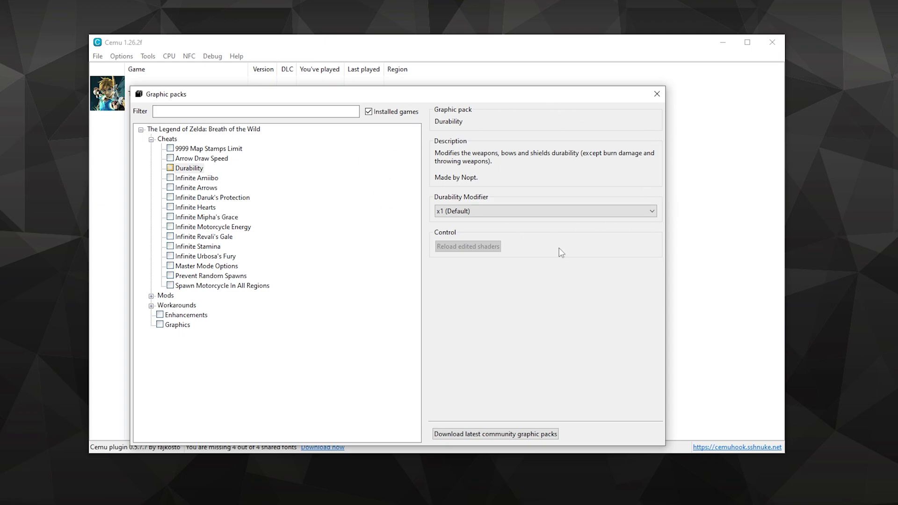
click(534, 215)
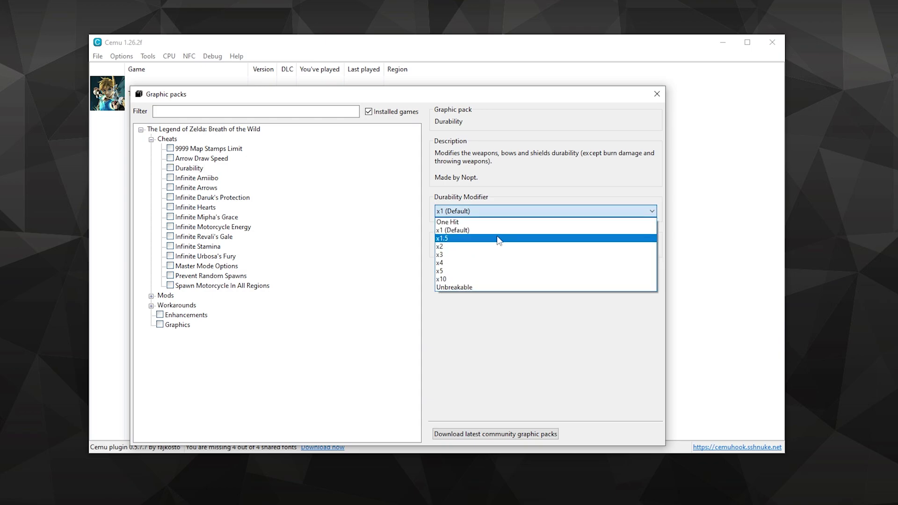
click(499, 239)
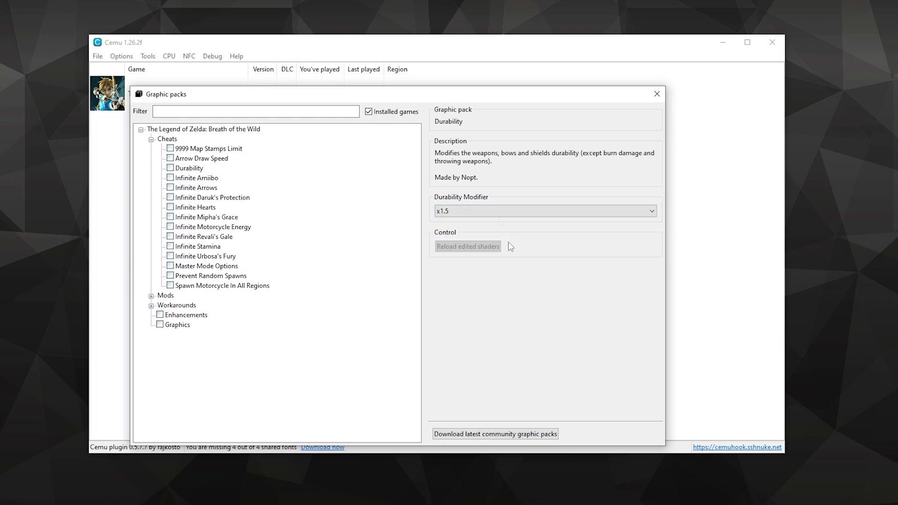
click(498, 213)
click(454, 287)
click(170, 168)
click(151, 139)
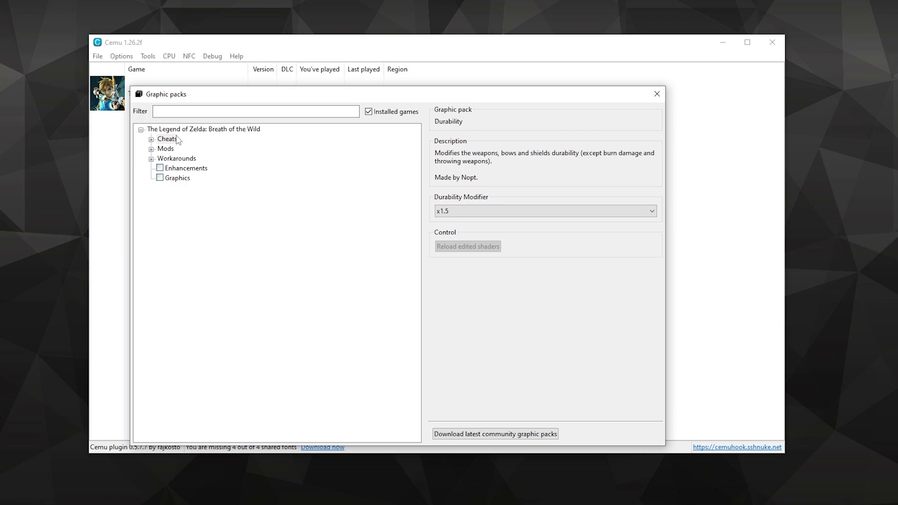
Step: Enable the FPS++ mod and set its mode to Advanced Settings
click(151, 149)
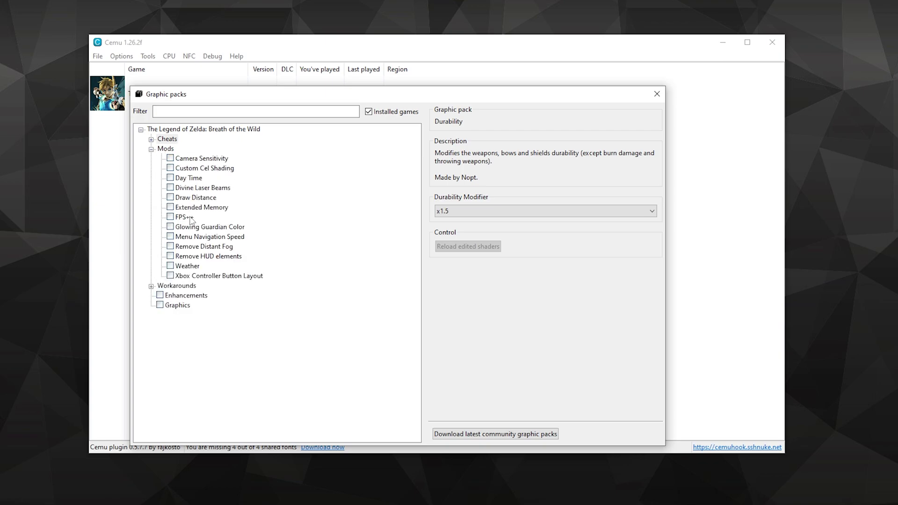
click(171, 217)
click(171, 218)
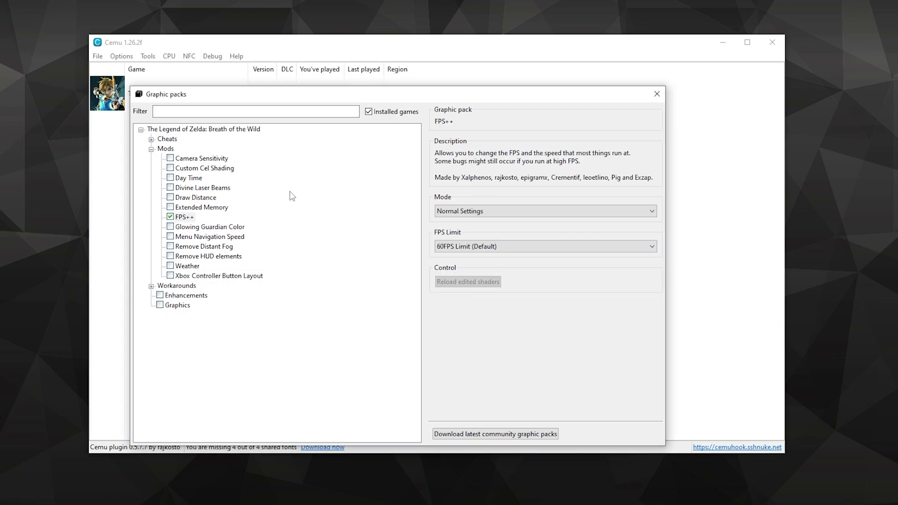
click(472, 211)
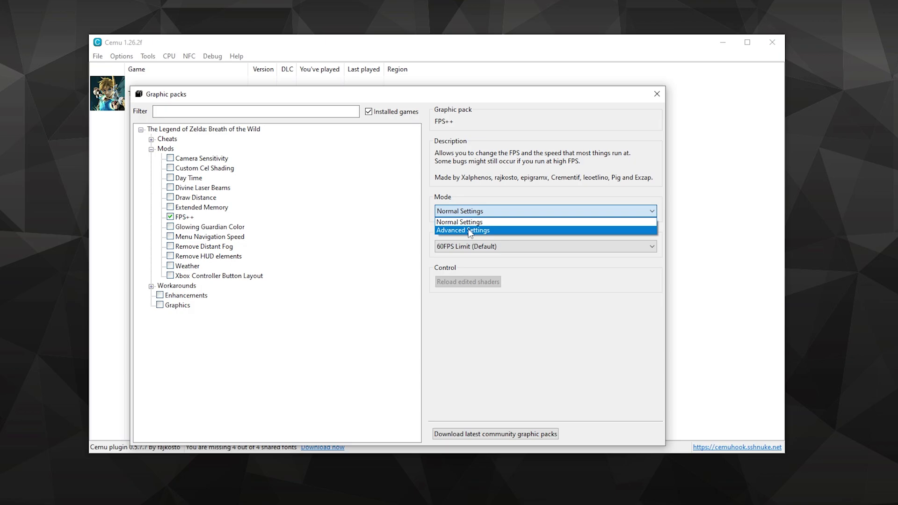
click(471, 230)
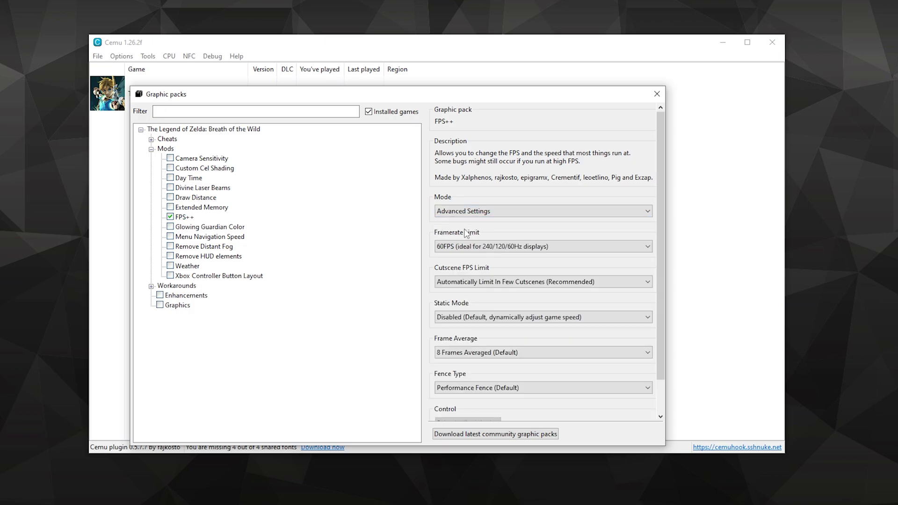
Step: Set the FPS++ Framerate Limit to 144FPS (ideal for 144Hz displays)
click(474, 247)
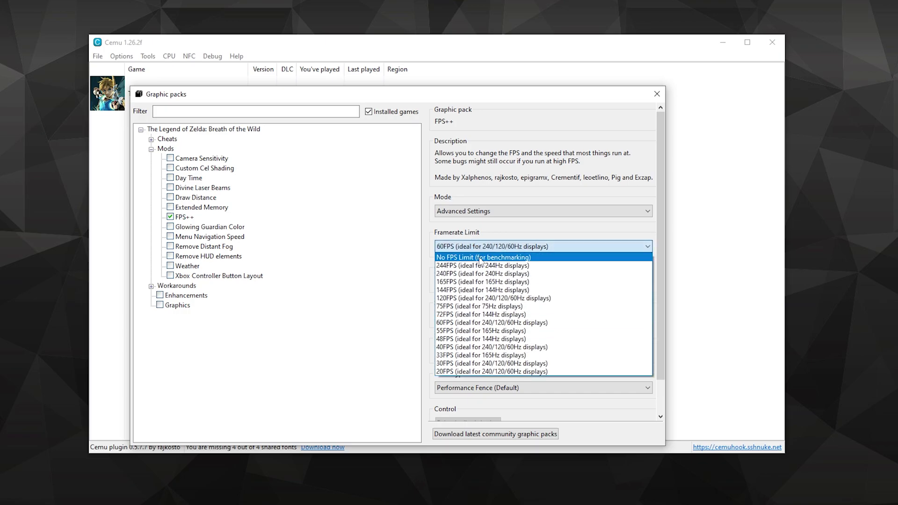
click(468, 323)
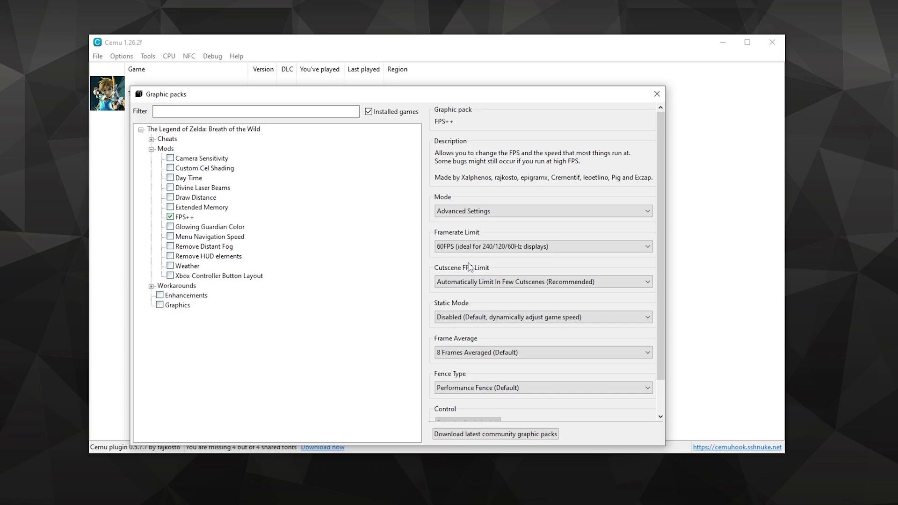
click(486, 246)
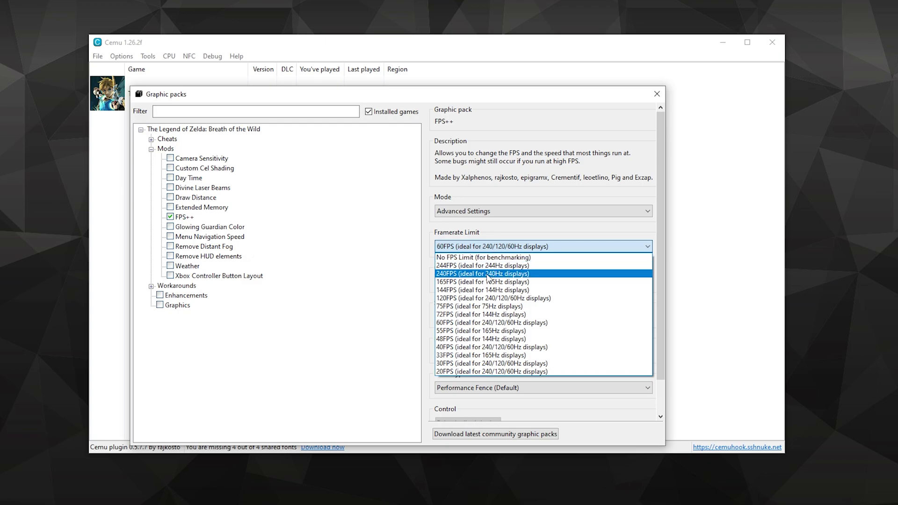
click(483, 289)
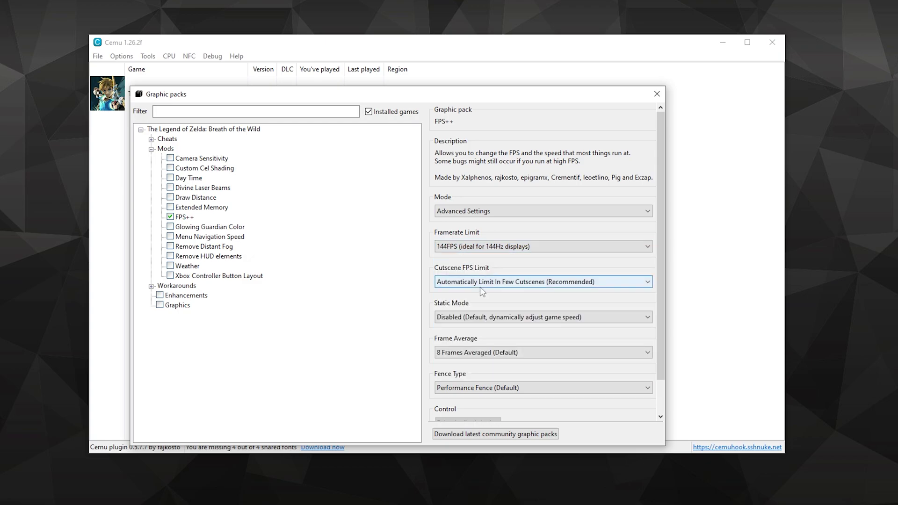
Step: Enable the Extended Memory and Draw Distance mods and set NPC, Enemies And Other Entities to Extreme (2x)
click(170, 207)
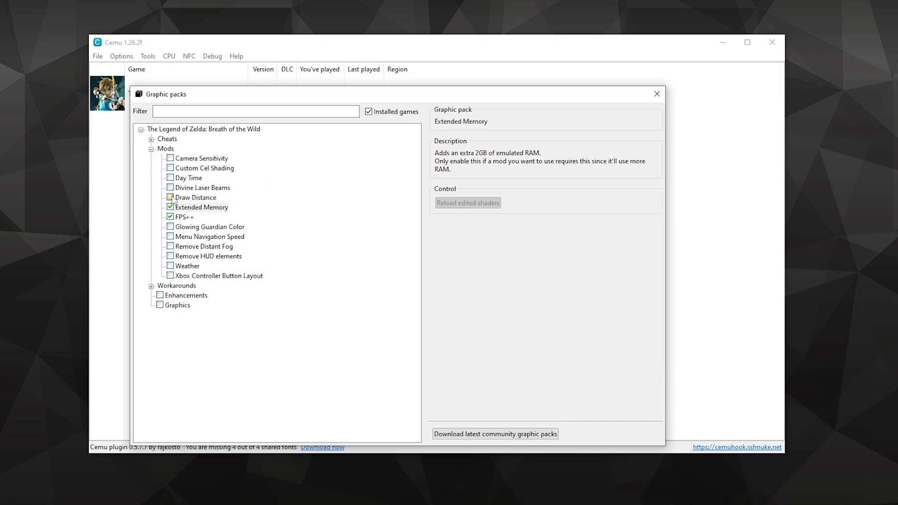
click(170, 197)
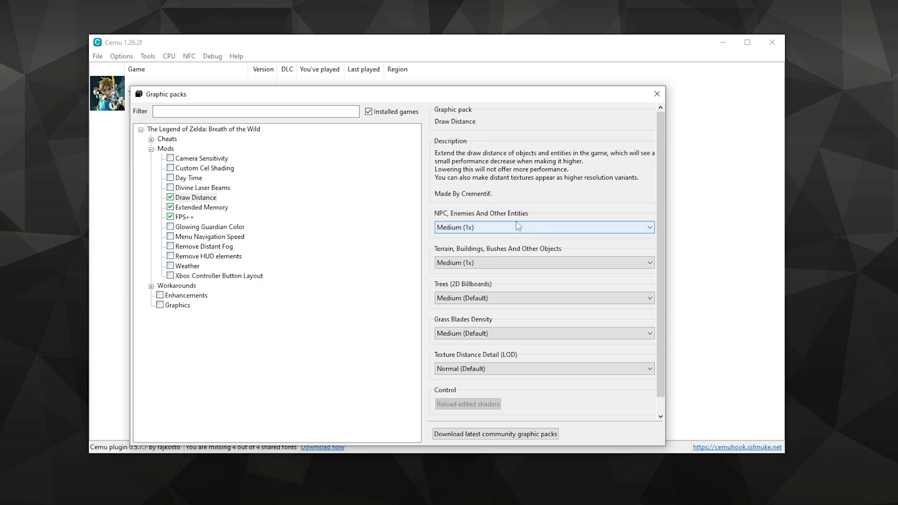
click(468, 228)
click(481, 278)
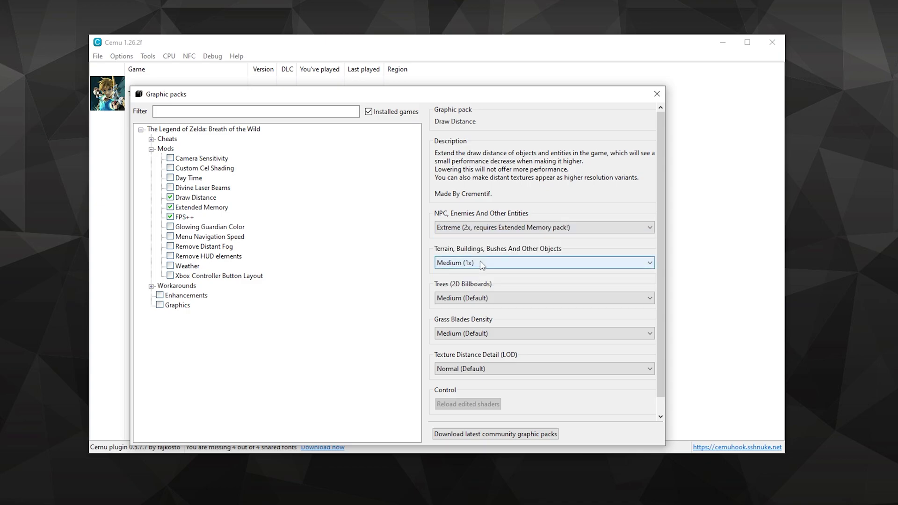
Step: Set Draw Distance's Terrain, Buildings, Bushes And Other Objects to Ultra (1.5x) and Trees (2D Billboards) to Extreme
click(470, 264)
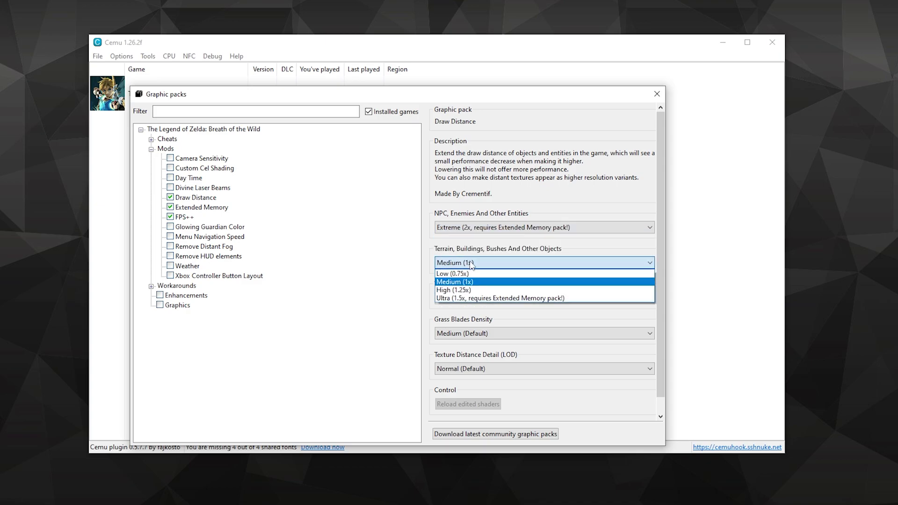
click(486, 295)
click(489, 297)
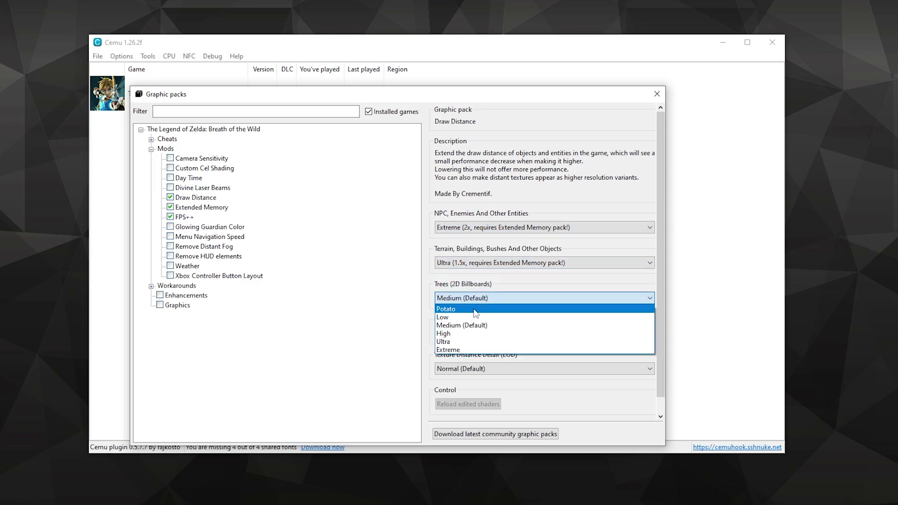
click(457, 349)
Step: Keep Grass Blades Density at Medium (Default) and set Texture Distance Detail (LOD) to Higher (-2)
click(461, 333)
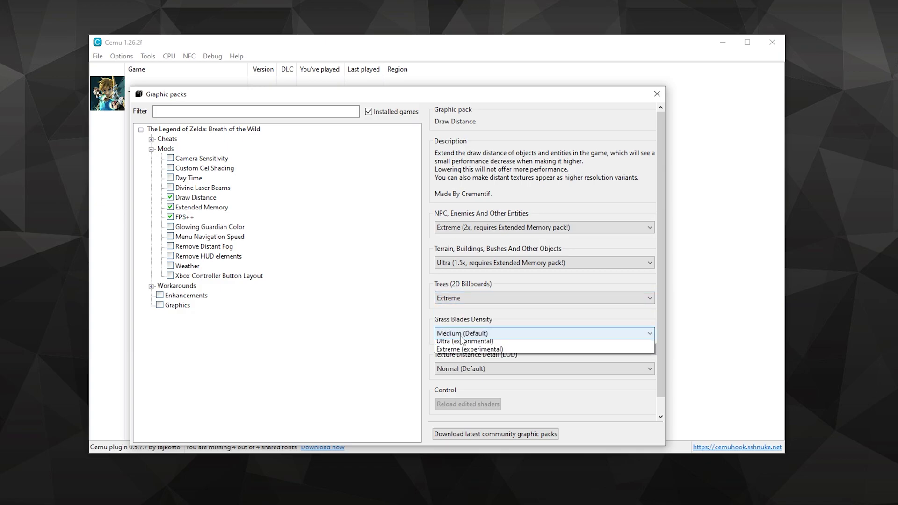
click(461, 334)
click(469, 333)
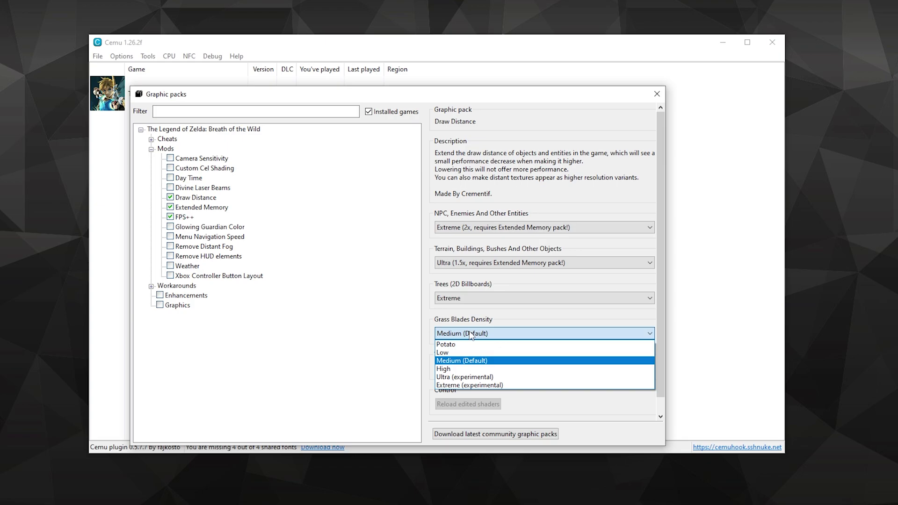
click(470, 333)
click(479, 369)
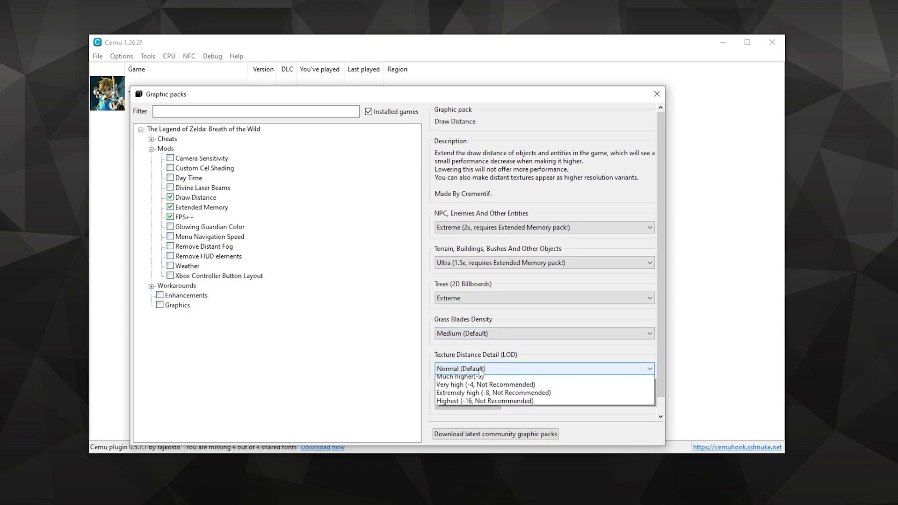
click(483, 452)
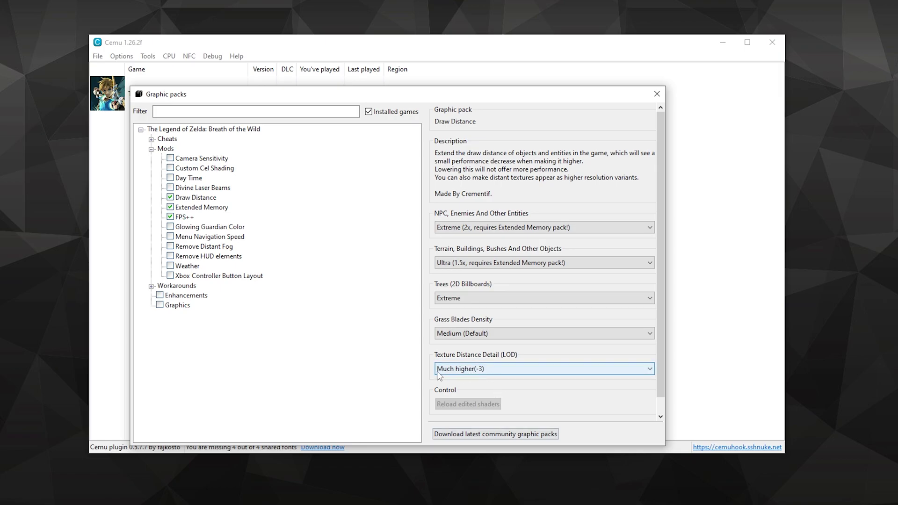
click(471, 371)
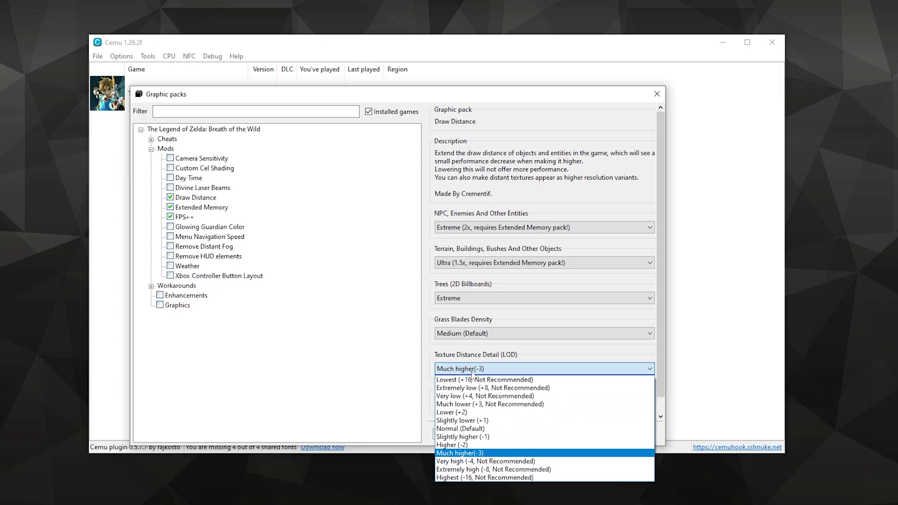
click(472, 444)
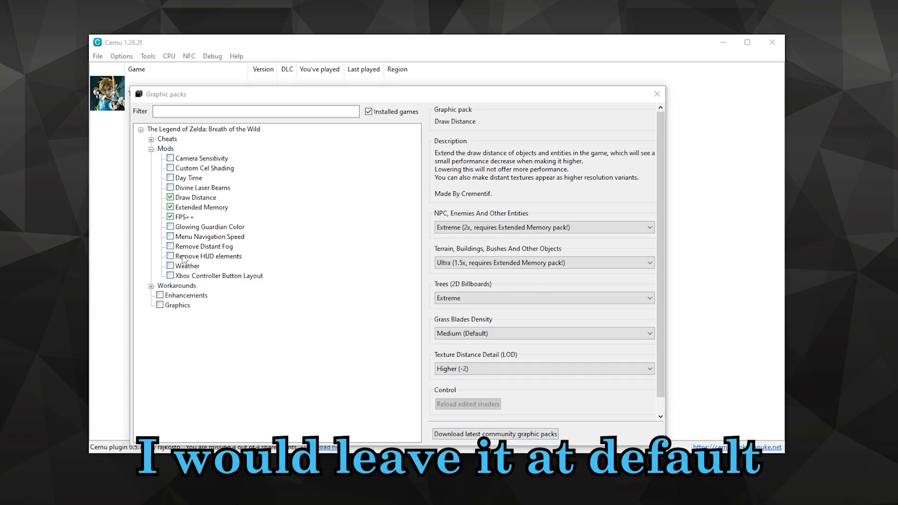
Step: Enable the Remove HUD elements mod and set Master Mode Icon, Hearts and Stamina to Disabled
click(183, 257)
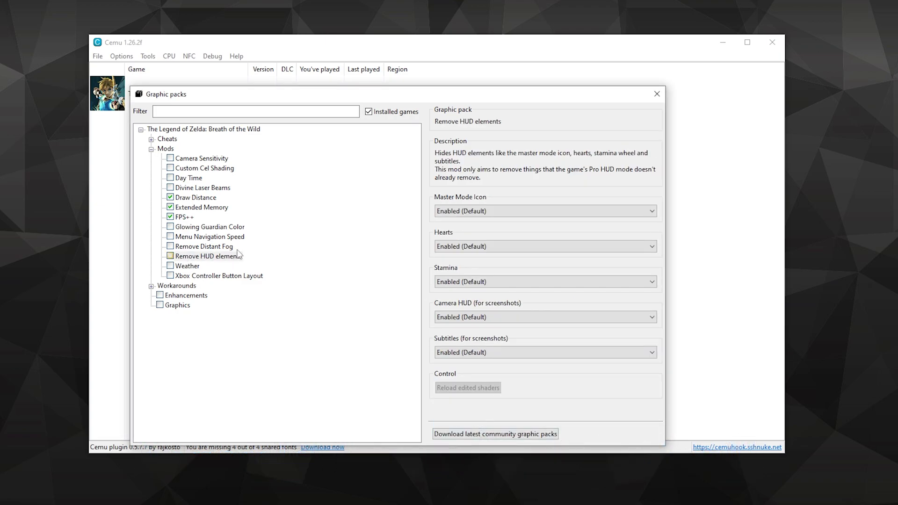
click(170, 257)
click(515, 212)
click(491, 230)
click(505, 246)
click(519, 266)
click(522, 277)
click(519, 301)
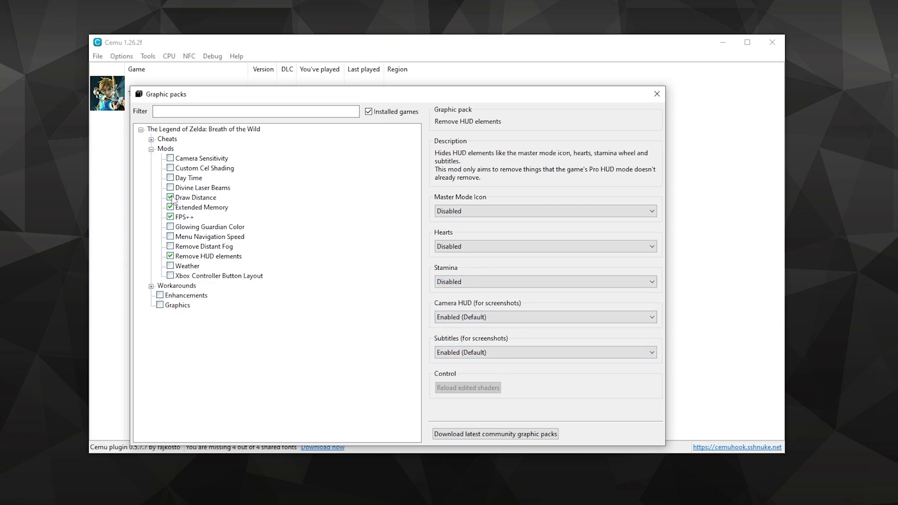
Step: Collapse the Mods group and enable the Grass Swaying (Vulkan) workaround
click(151, 149)
click(151, 158)
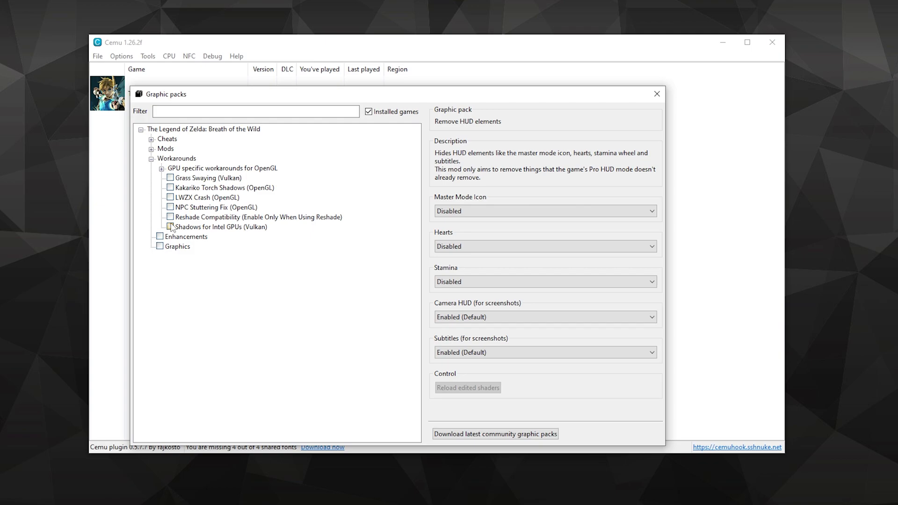
click(170, 178)
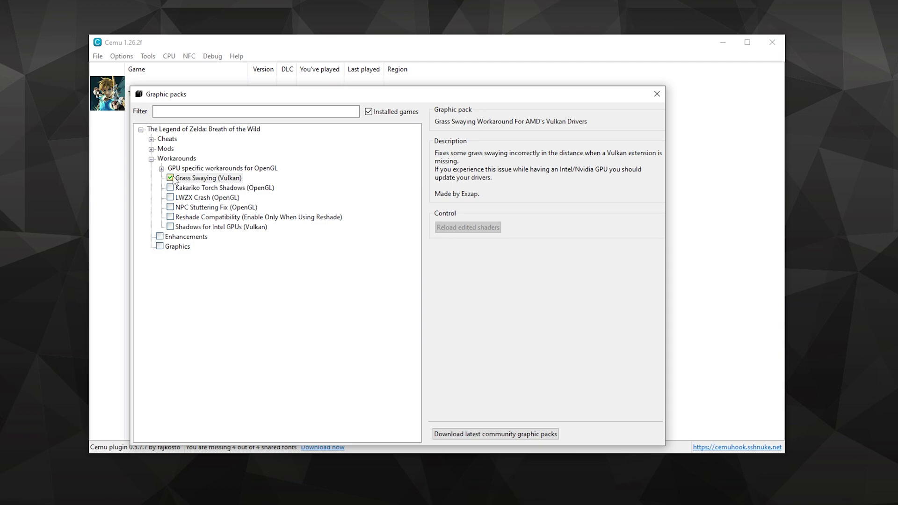
Step: Enable the NVIDIA Stretched Clouds and Explosion Smoke workarounds for OpenGL, and collapse the Workarounds group
click(162, 169)
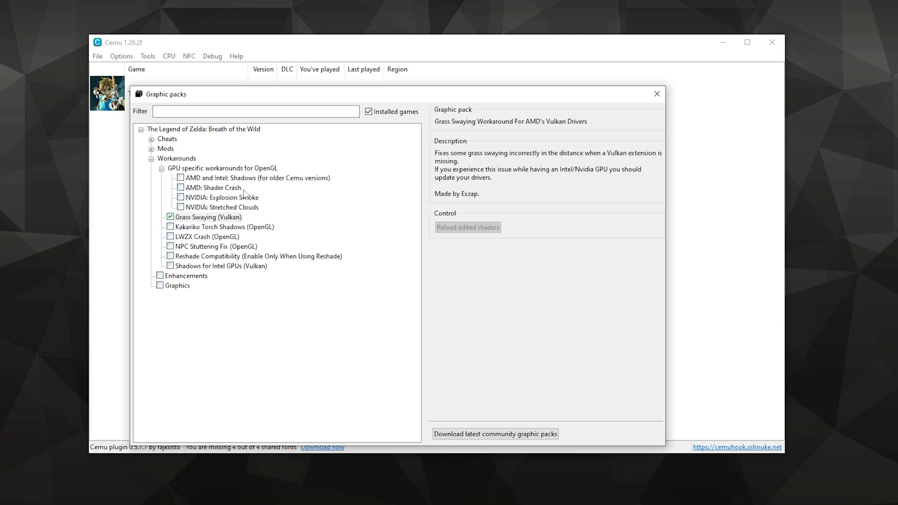
click(180, 207)
click(181, 197)
click(161, 169)
click(151, 159)
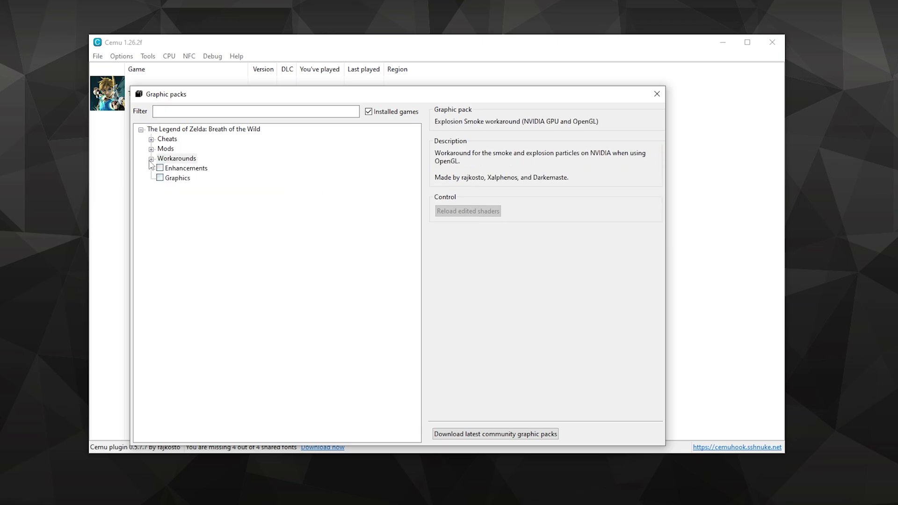
Step: Enable the Enhancements pack and set Clarity to Serfrost's Preset (Dim Display)
click(160, 168)
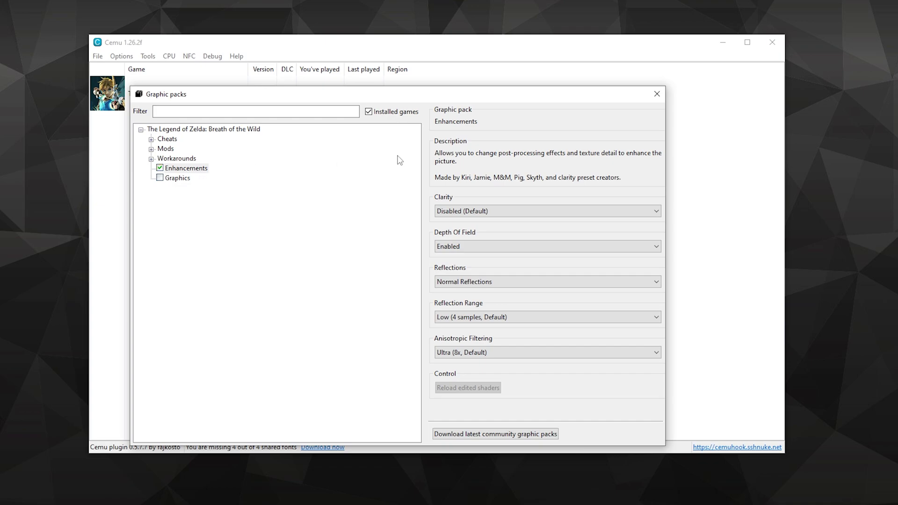
click(494, 211)
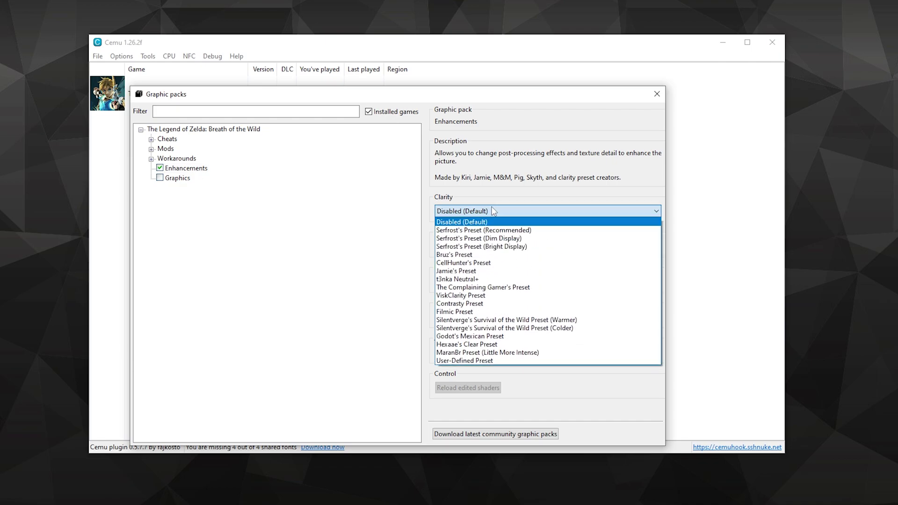
click(491, 238)
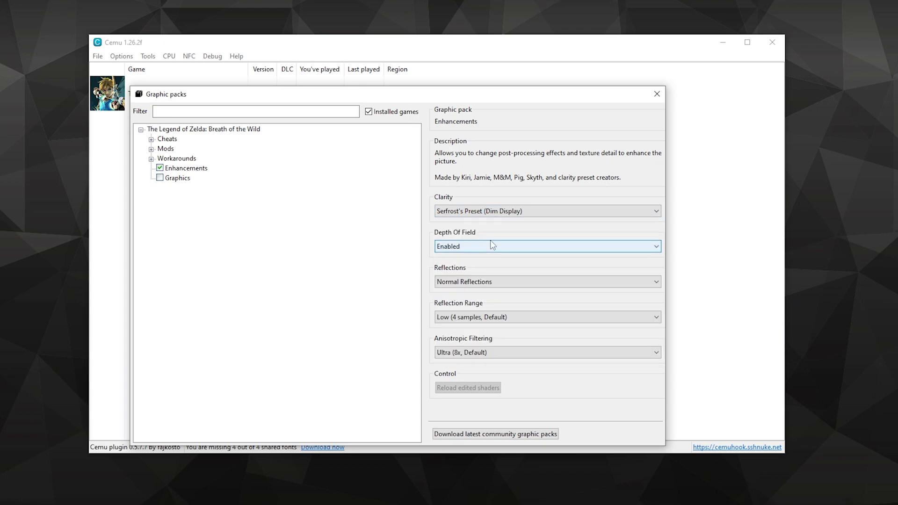
click(480, 213)
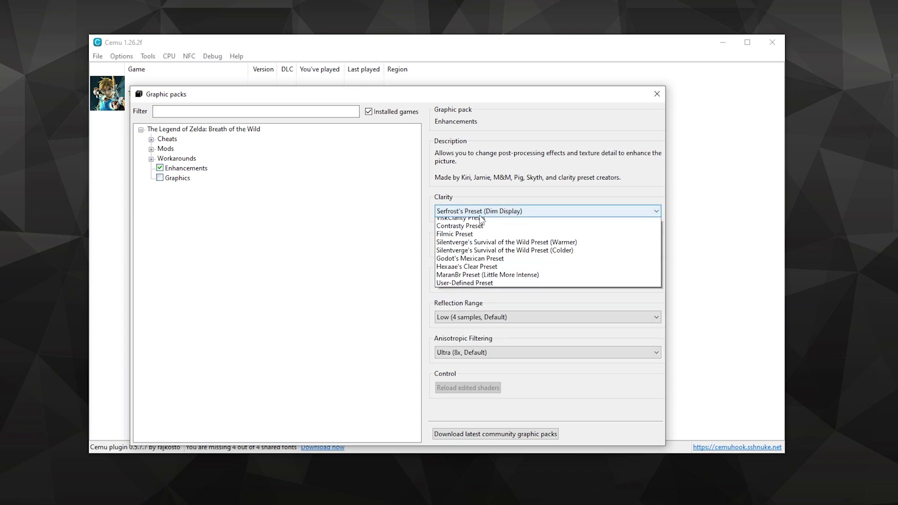
click(519, 256)
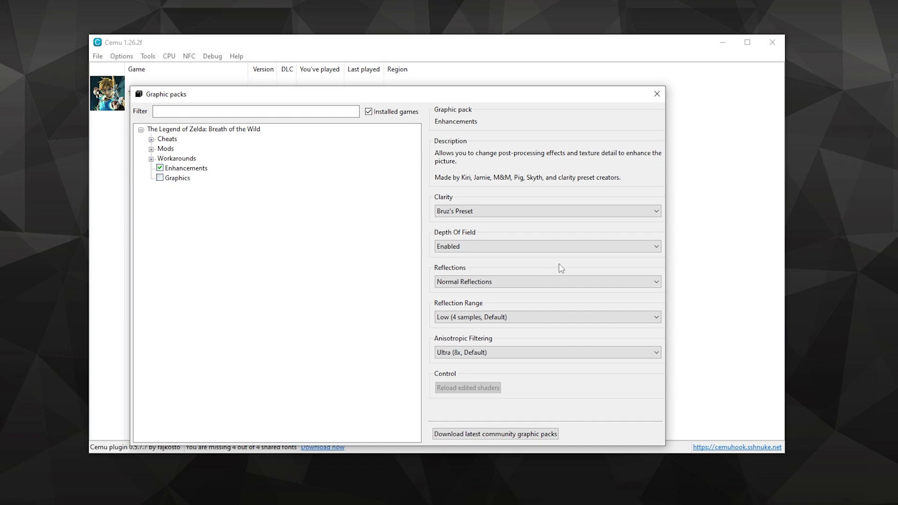
click(492, 212)
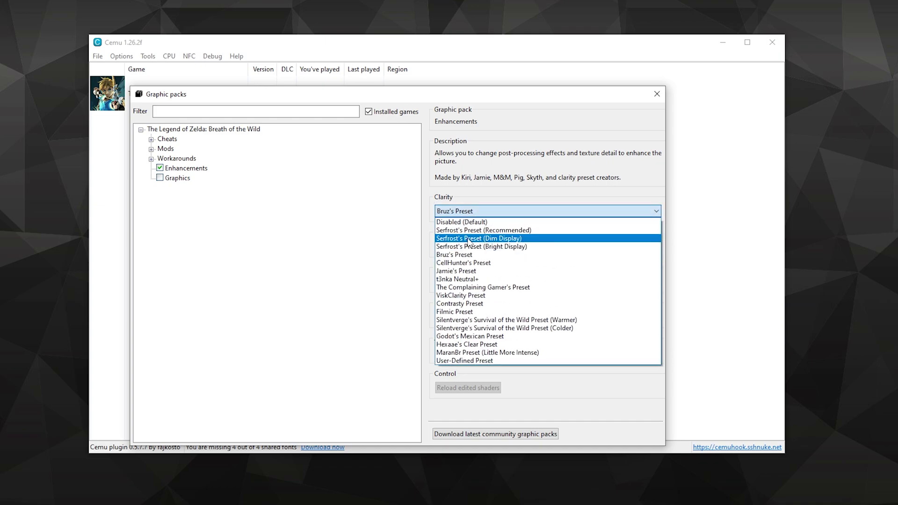
click(468, 243)
Step: Set Depth Of Field to Disabled (no performance gain) and choose an Anisotropic Filtering level in the Enhancements pack
click(483, 246)
click(479, 266)
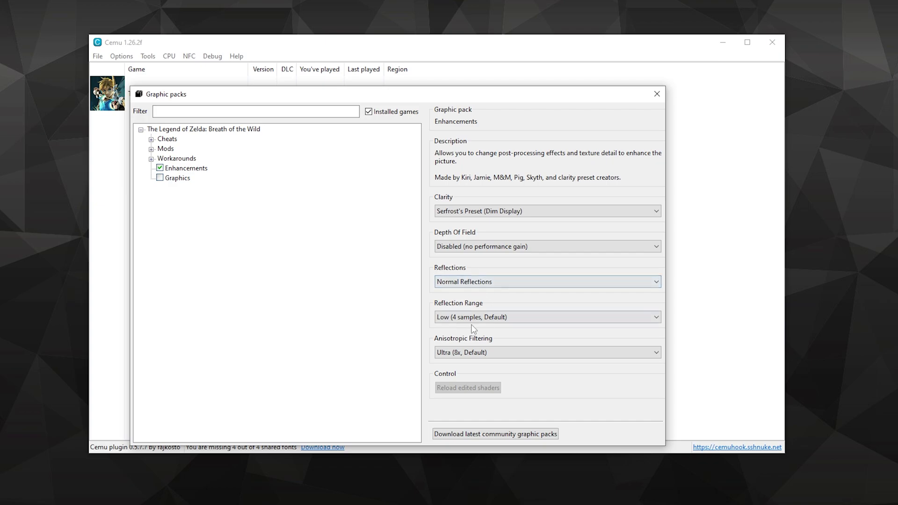
click(450, 353)
click(452, 363)
click(458, 353)
click(467, 371)
Step: Enable the Graphics pack with a 16:9 (Default) aspect ratio and a resolution of 2560x1440 (2K)
click(161, 178)
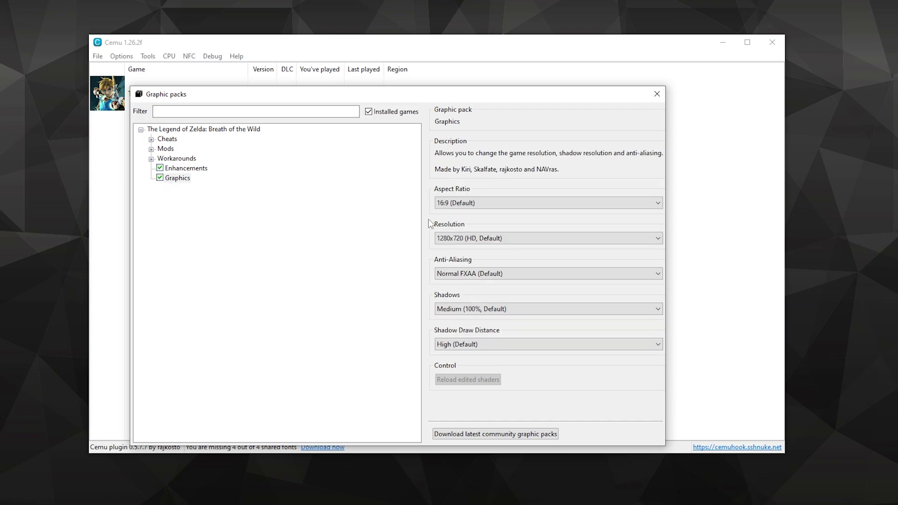
click(493, 202)
click(470, 212)
click(474, 238)
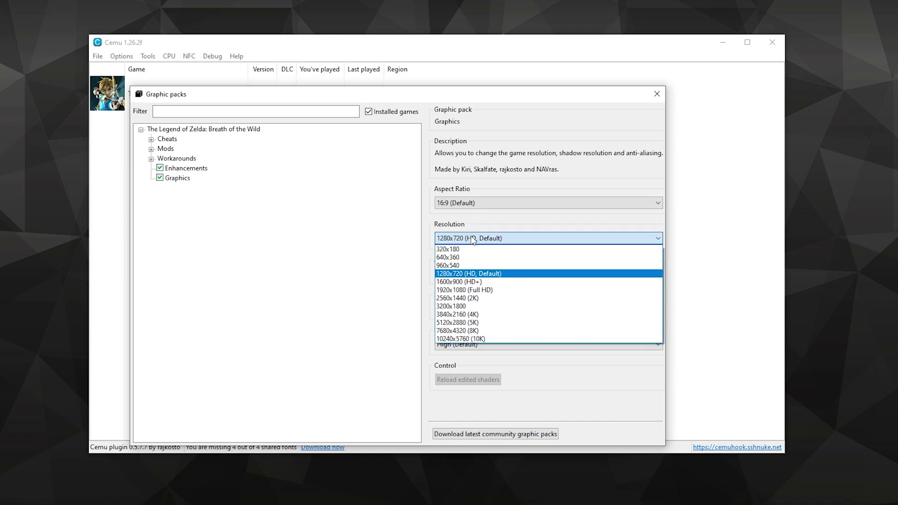
click(490, 299)
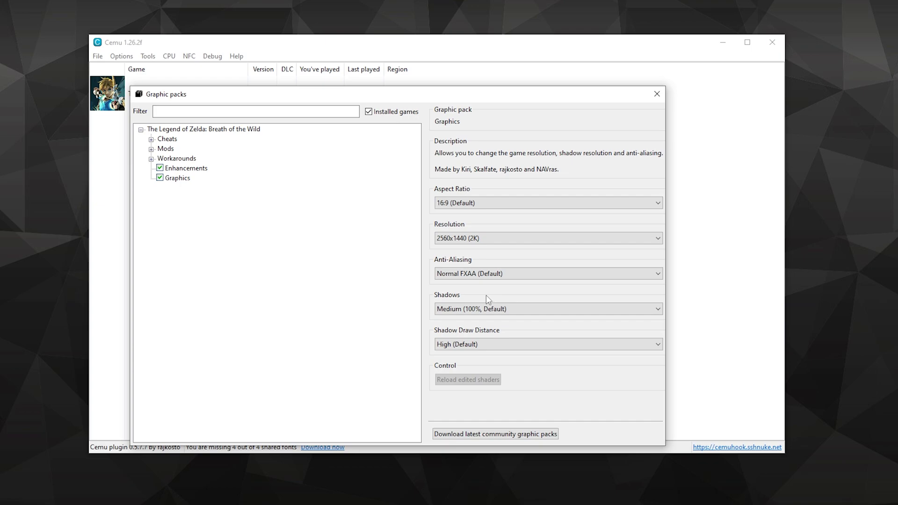
Step: Set Shadows to High (200%) and Shadow Draw Distance to Very High (Recommended), and close the graphic packs window
click(476, 307)
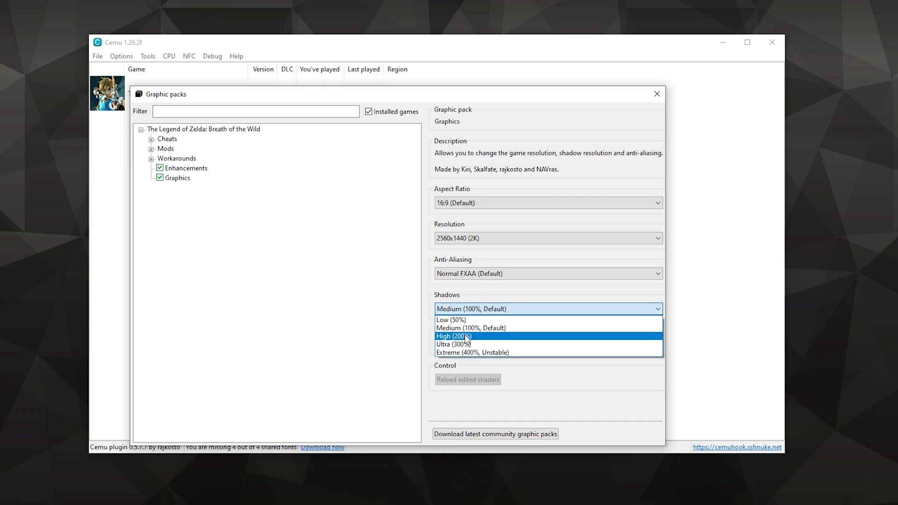
click(502, 341)
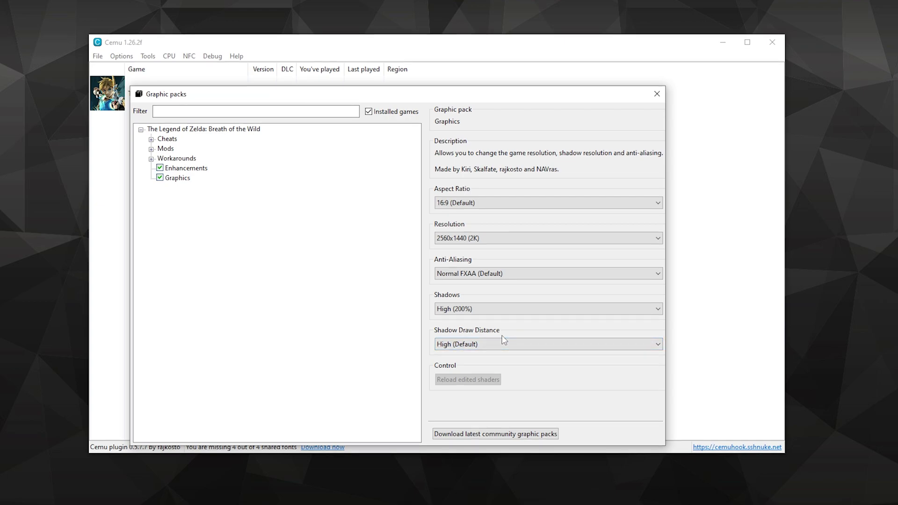
click(496, 344)
click(491, 372)
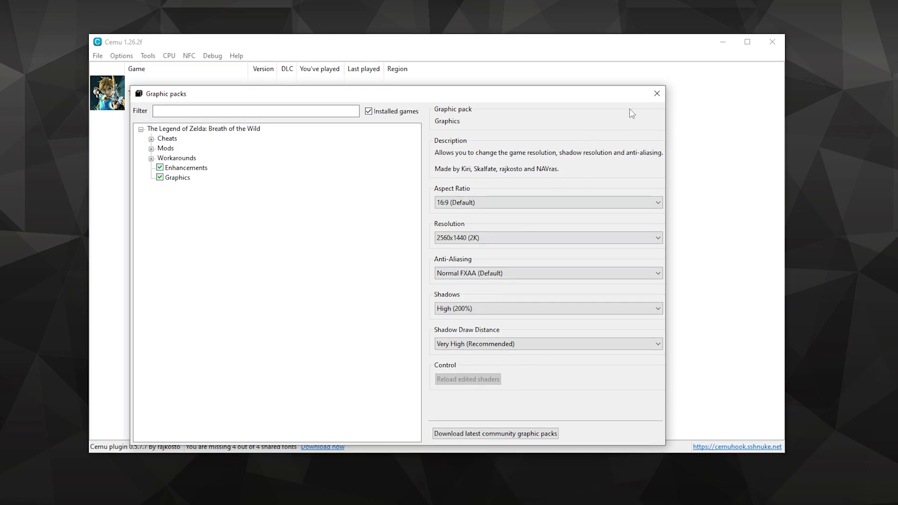
click(657, 94)
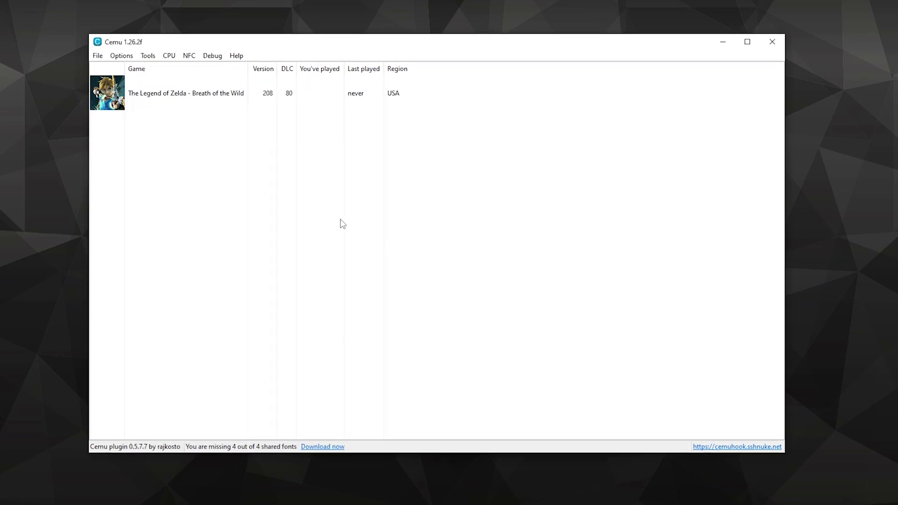
Step: Open the general settings and select Vulkan as the Graphics API
click(122, 57)
click(121, 55)
click(123, 55)
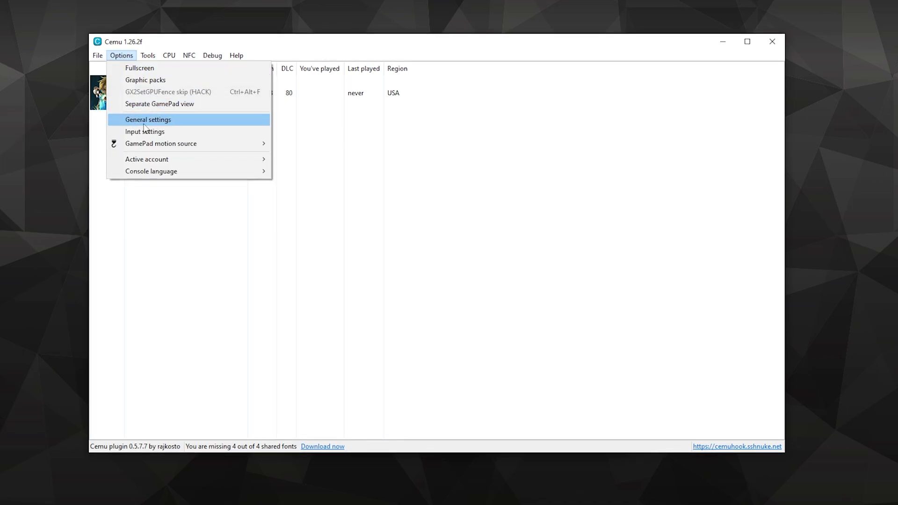
click(219, 236)
click(122, 56)
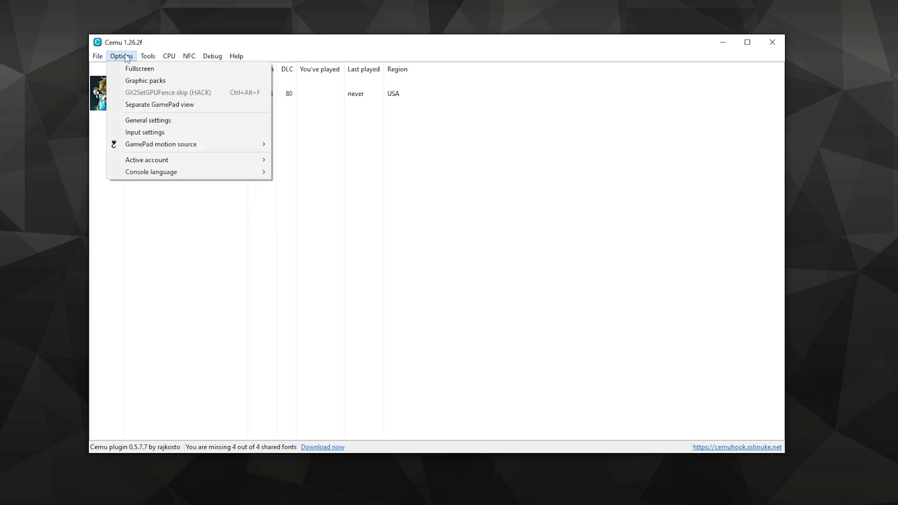
click(147, 123)
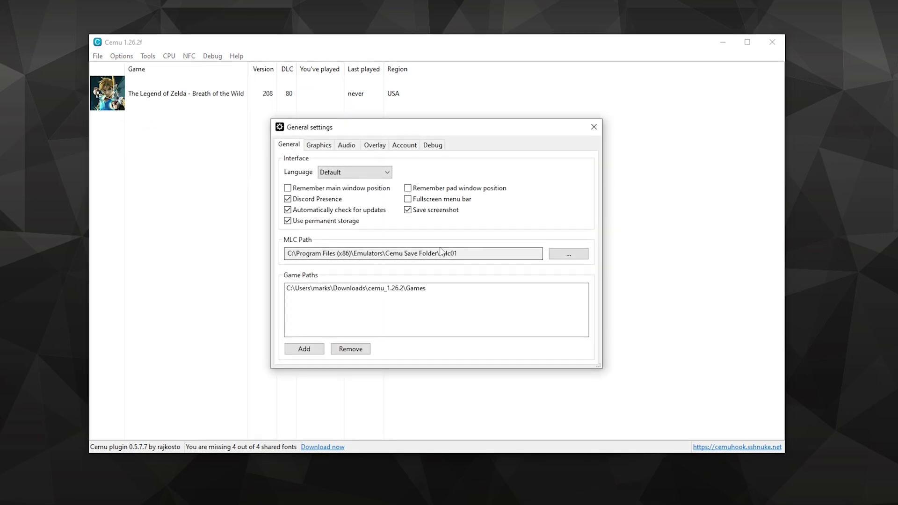
click(318, 145)
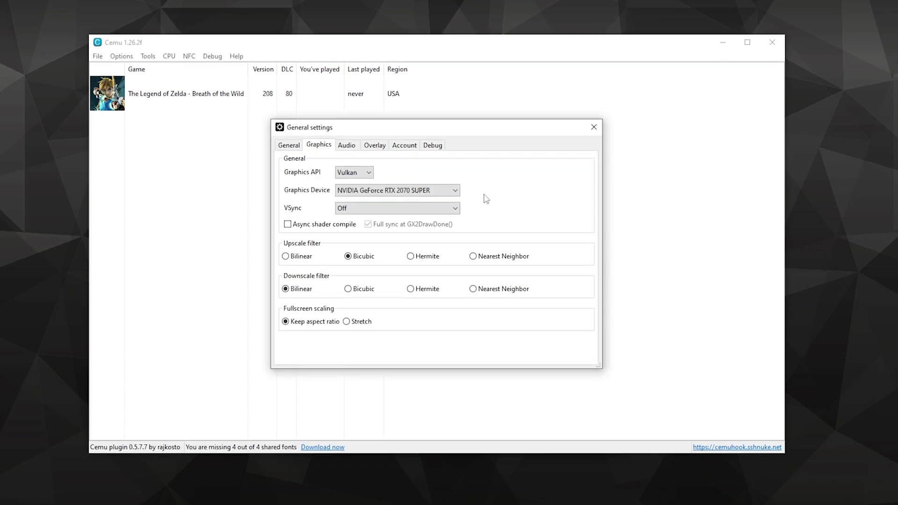
click(352, 171)
click(357, 189)
mouse_move(313, 229)
mouse_move(294, 258)
mouse_move(307, 323)
Step: Set the audio API to XAudio2 and the TV volume to 100%, keeping Primary Sound Driver as the TV device
click(347, 146)
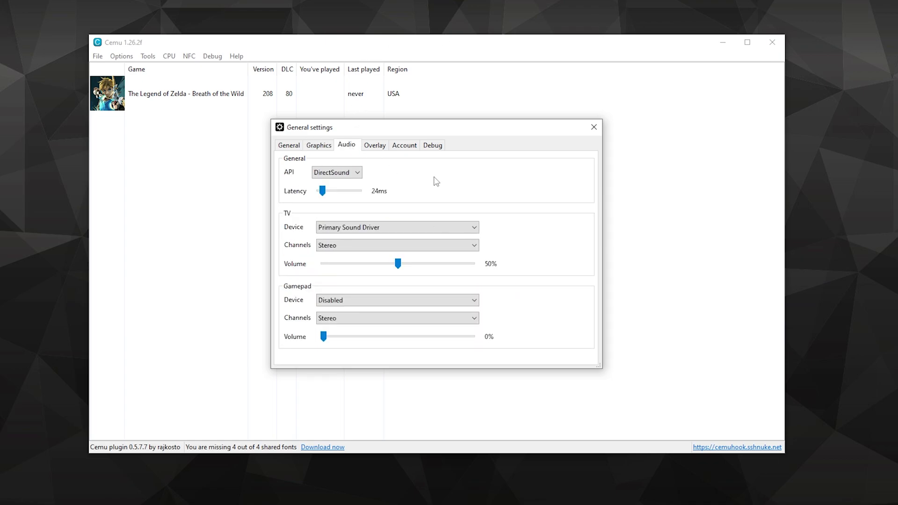
click(348, 173)
click(329, 192)
drag(398, 264, 472, 264)
click(474, 227)
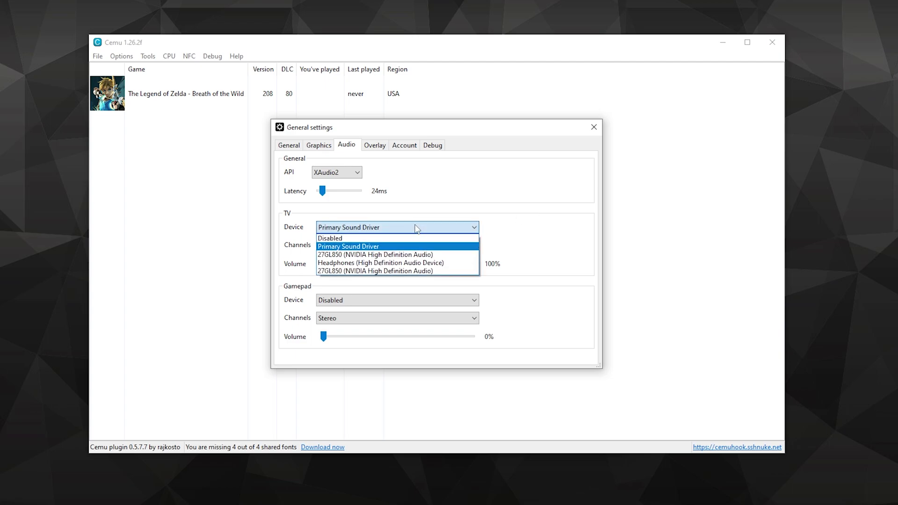
click(553, 234)
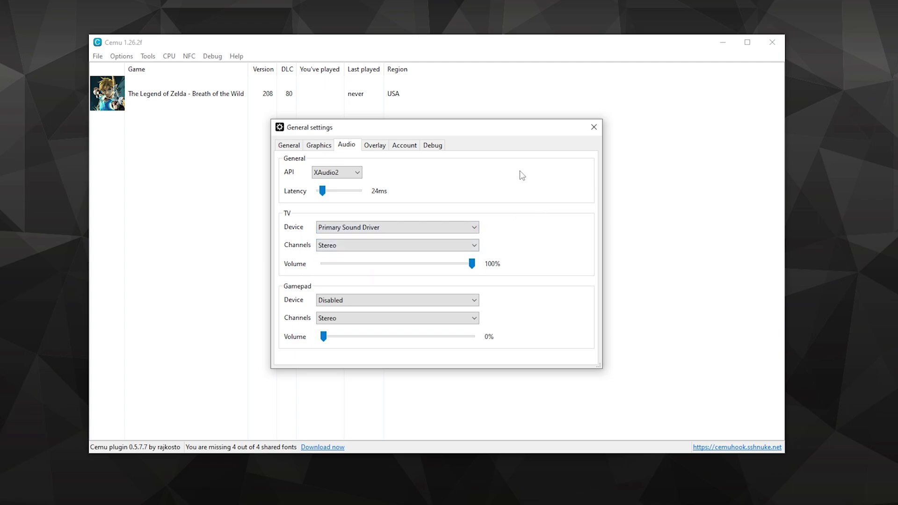
Step: Set the overlay position to Top left and the overlay scale to 125% in the general settings
click(377, 145)
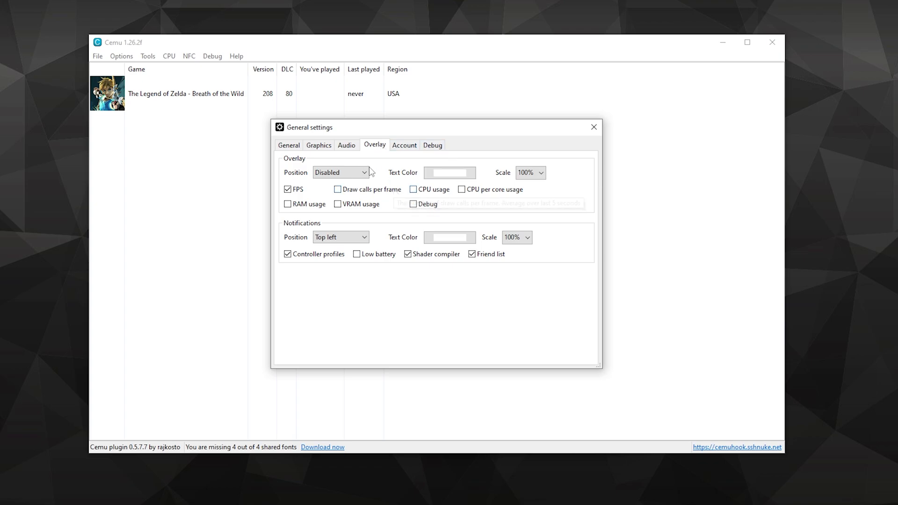
click(340, 173)
click(327, 188)
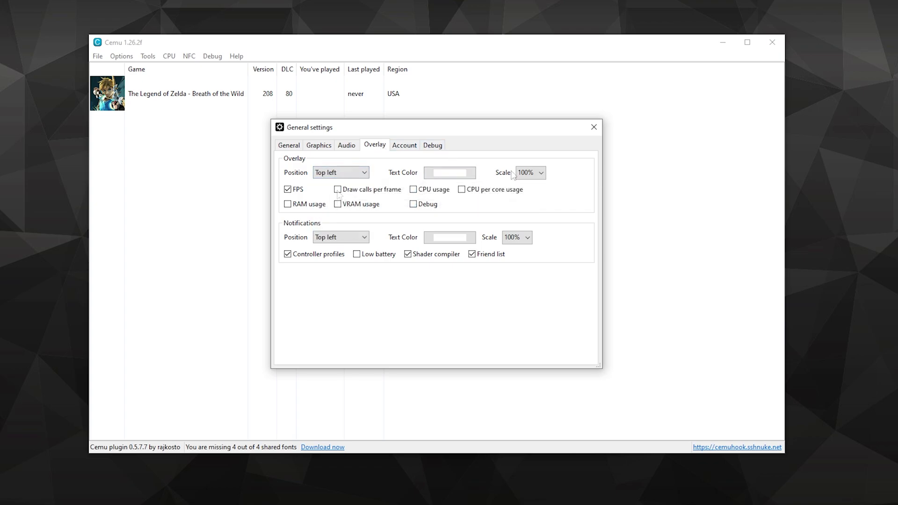
click(526, 176)
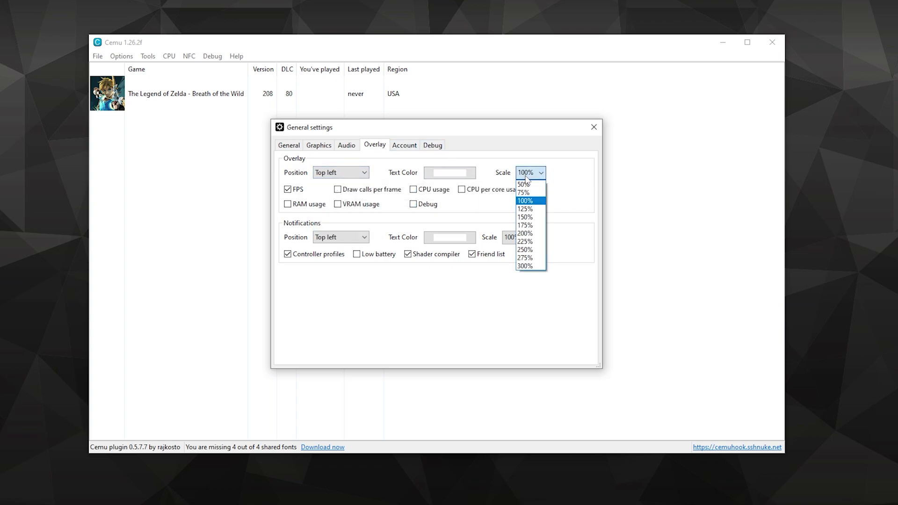
click(525, 209)
Step: Create a new account with the user's Mii name, and close the general settings
click(402, 145)
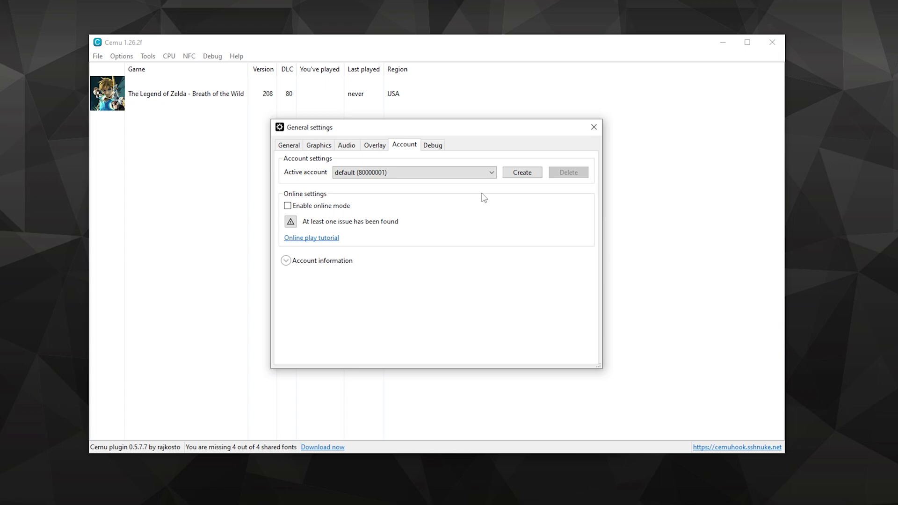
click(513, 176)
click(403, 201)
text(Mark)
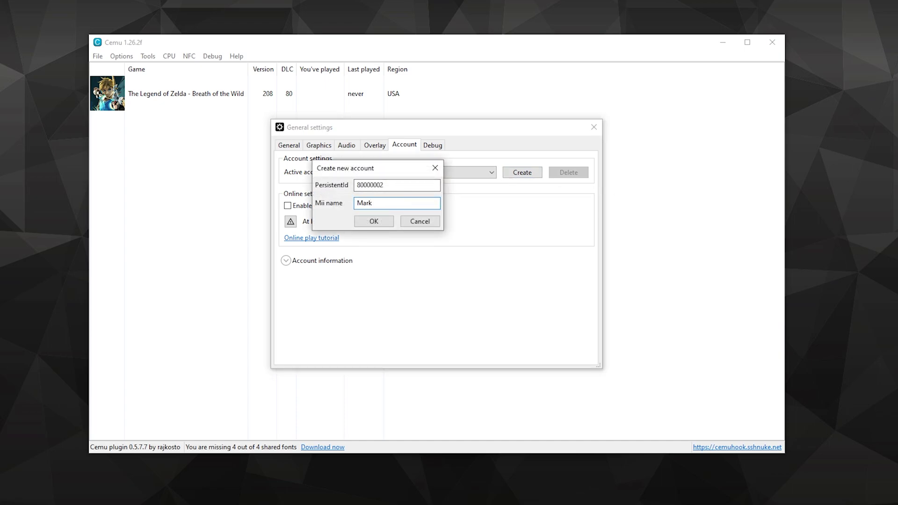
click(372, 225)
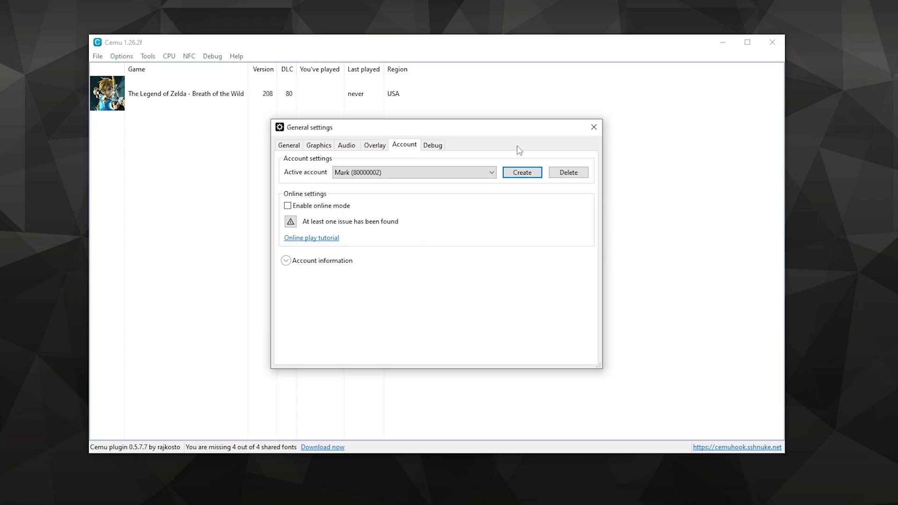
click(594, 126)
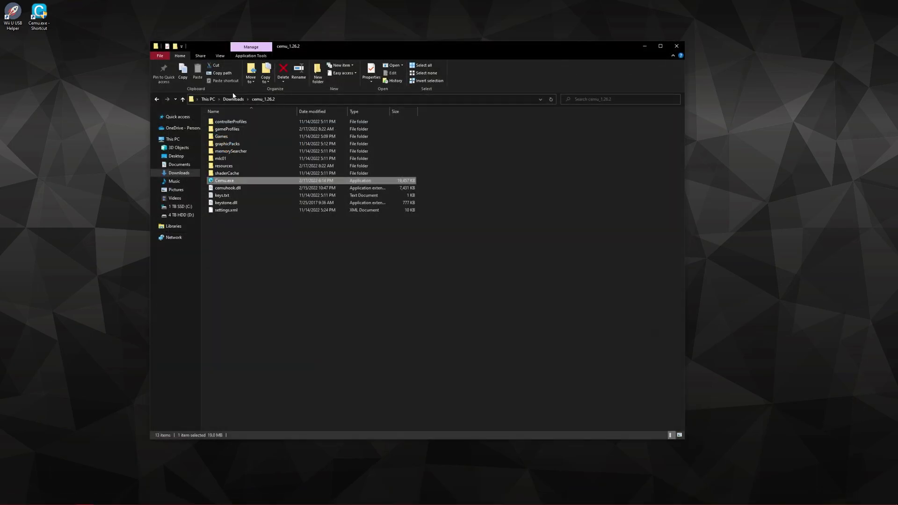
Step: Extract DS4Windows_3.1.10_x64.zip in the Downloads folder
click(233, 98)
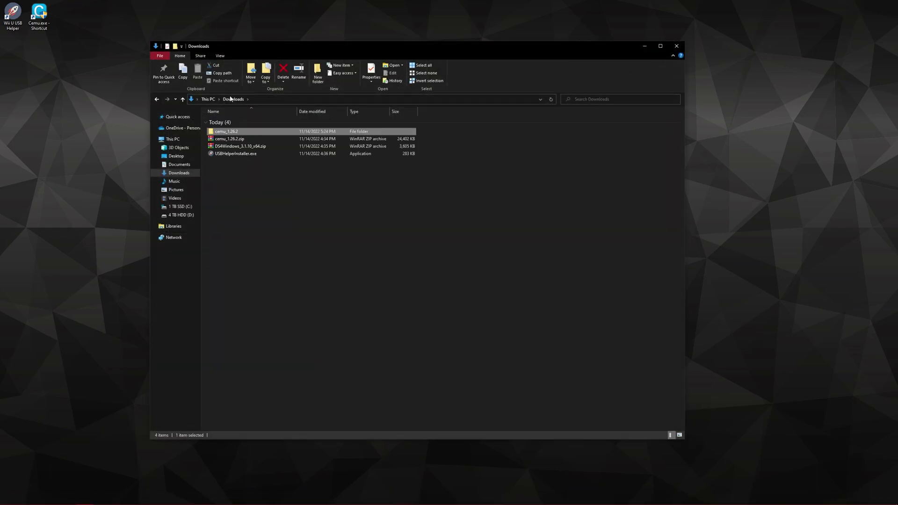
right_click(248, 145)
click(220, 180)
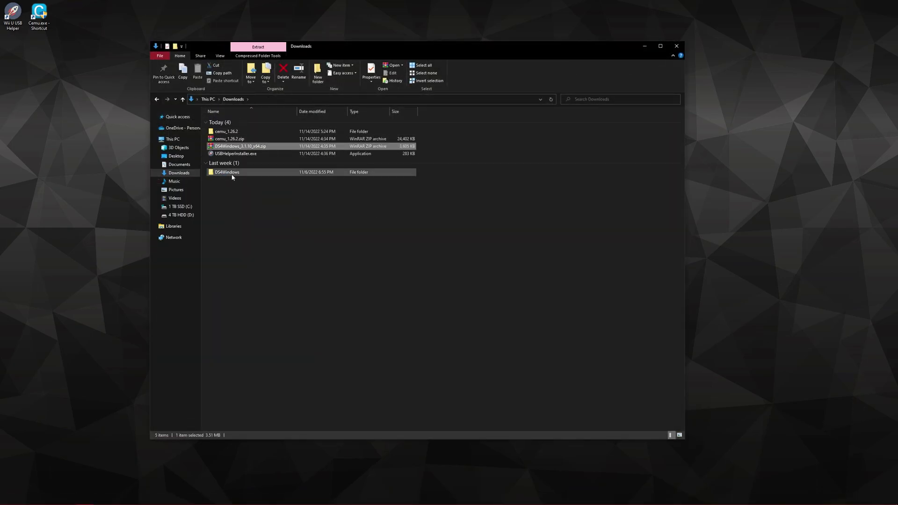
Step: Launch DS4Windows.exe from the extracted DS4Windows folder and choose Appdata as the save location for profiles and settings
double_click(231, 174)
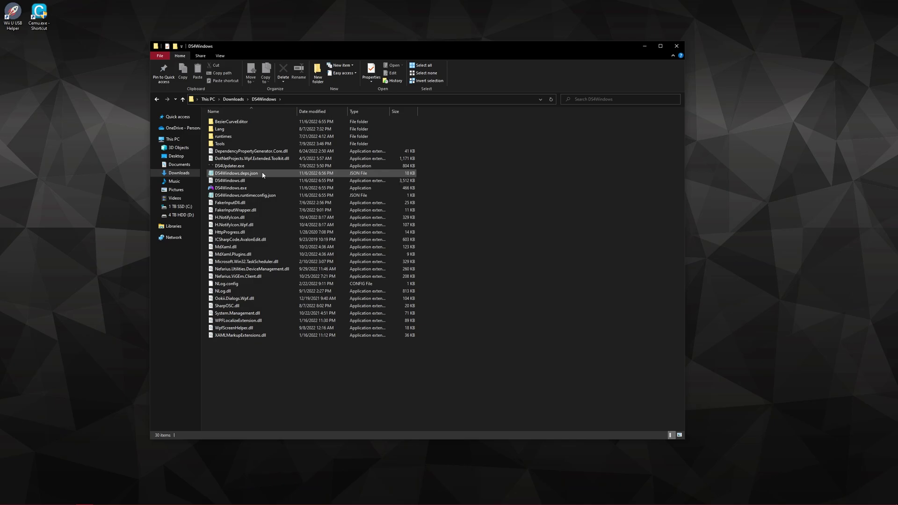
click(240, 189)
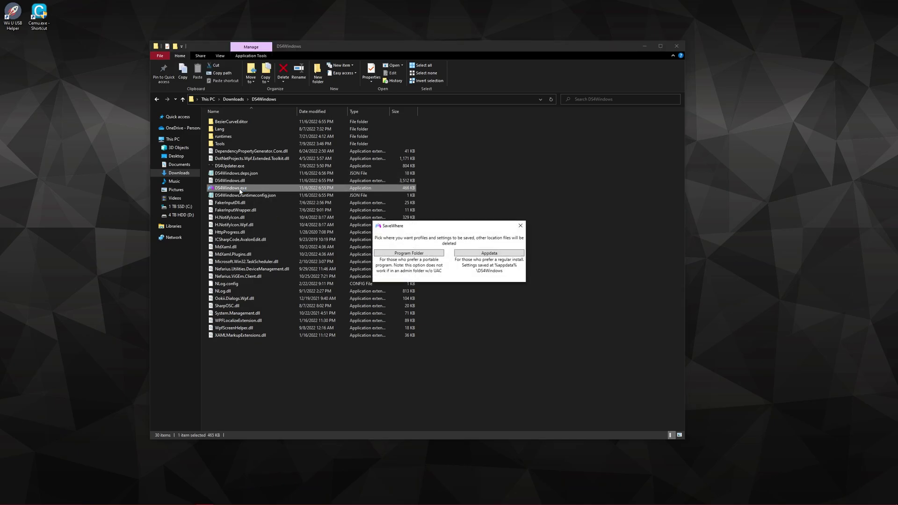
click(482, 254)
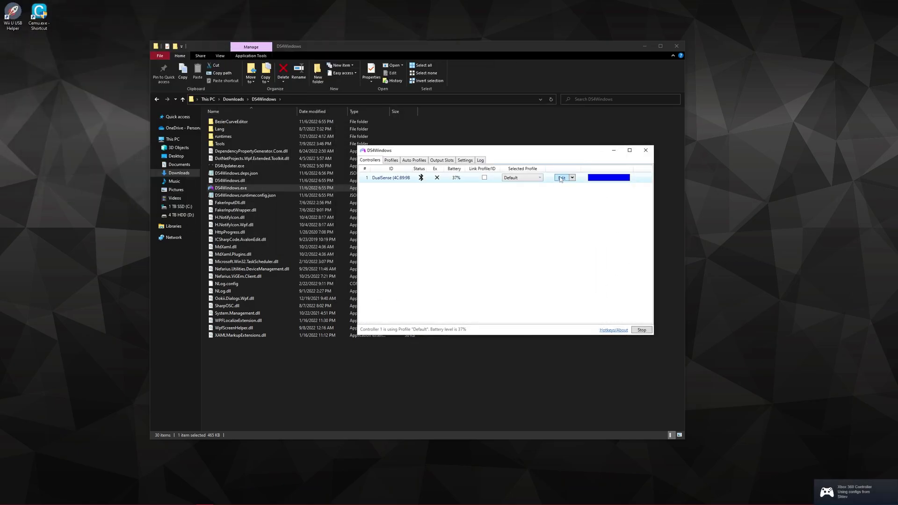
Step: Edit the DualSense controller's Default profile to use Xbox 360 as the emulated controller, and save the profile
click(561, 177)
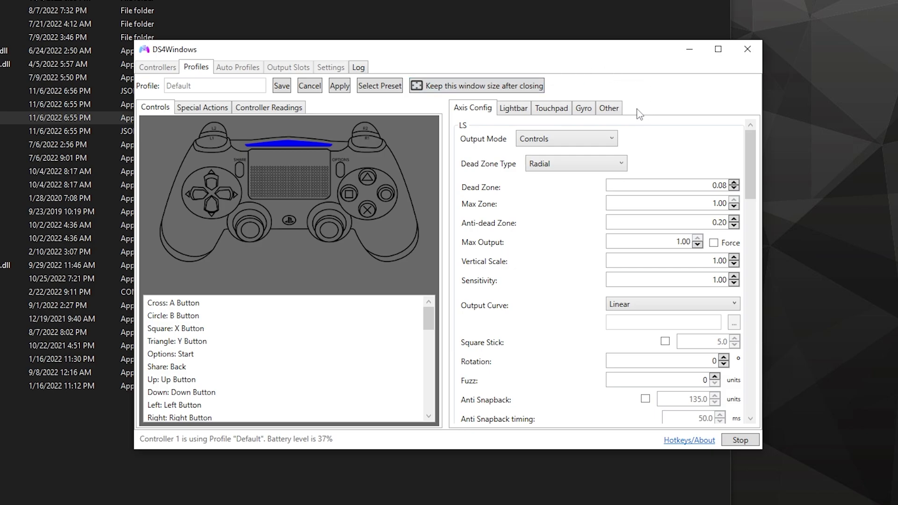
click(609, 115)
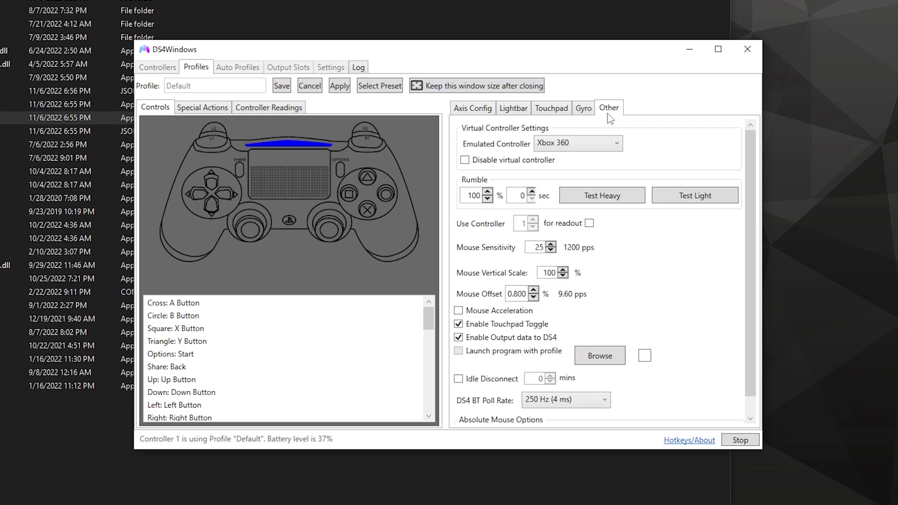
click(604, 146)
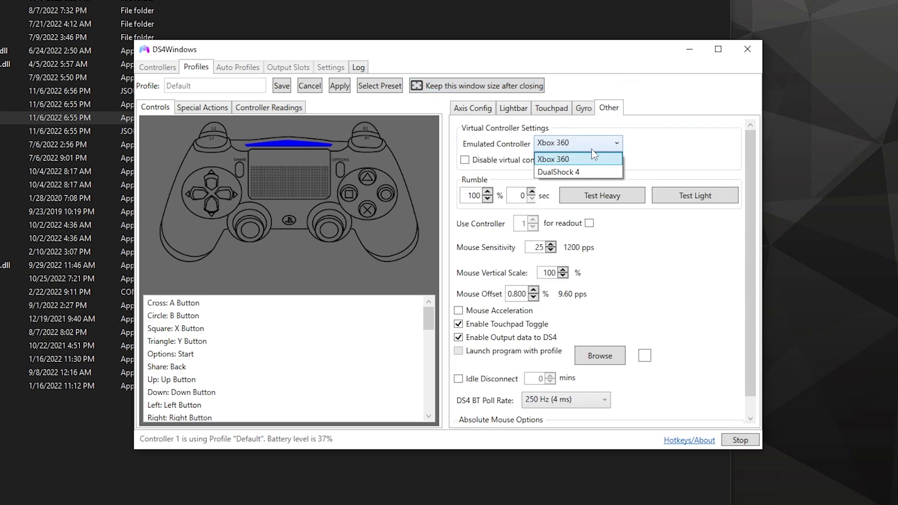
click(584, 161)
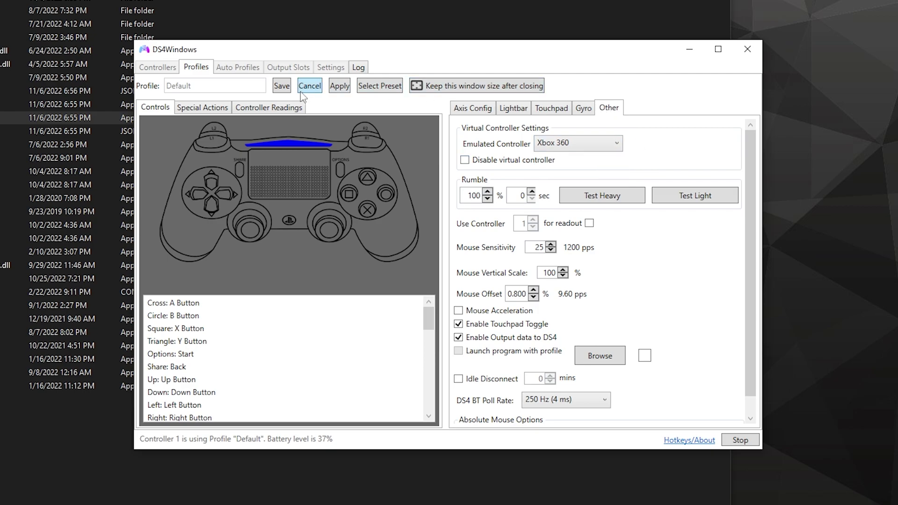
click(283, 85)
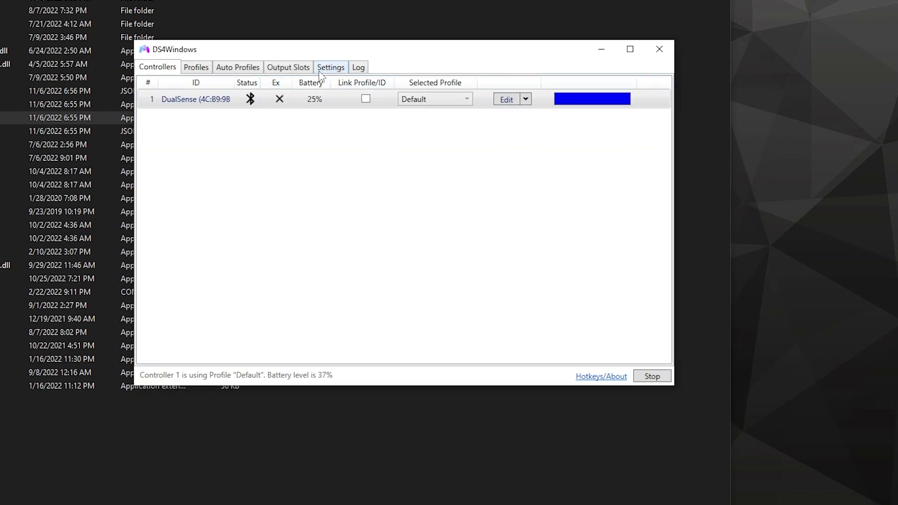
Step: Enable the UDP server with smoothing in the DS4Windows settings, return to the controllers list and minimize the window
click(331, 69)
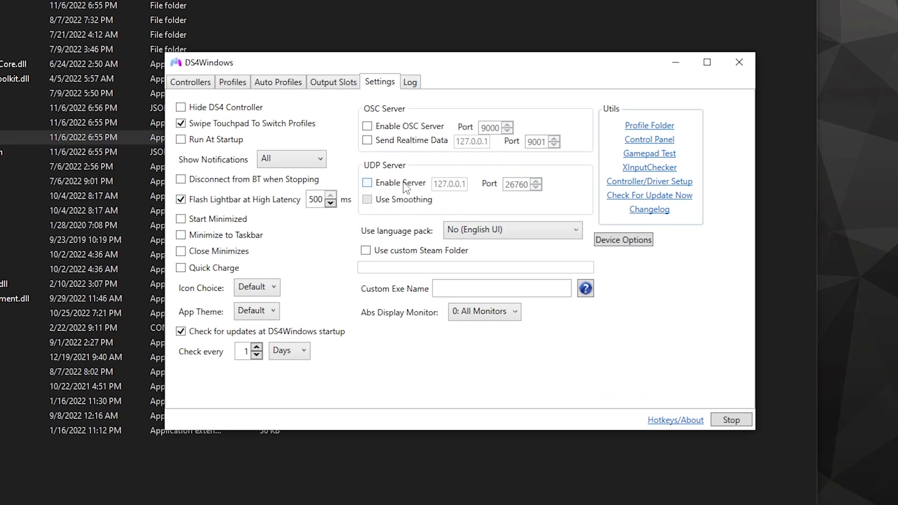
click(405, 185)
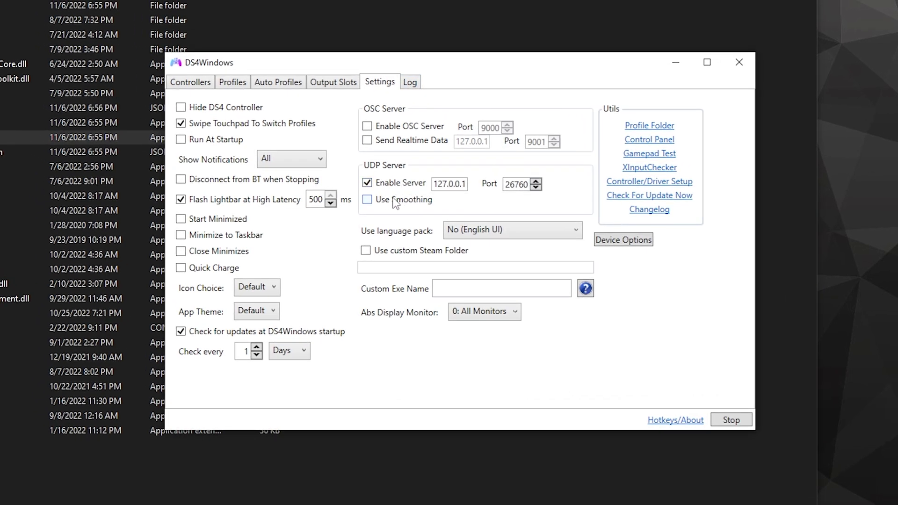
click(415, 201)
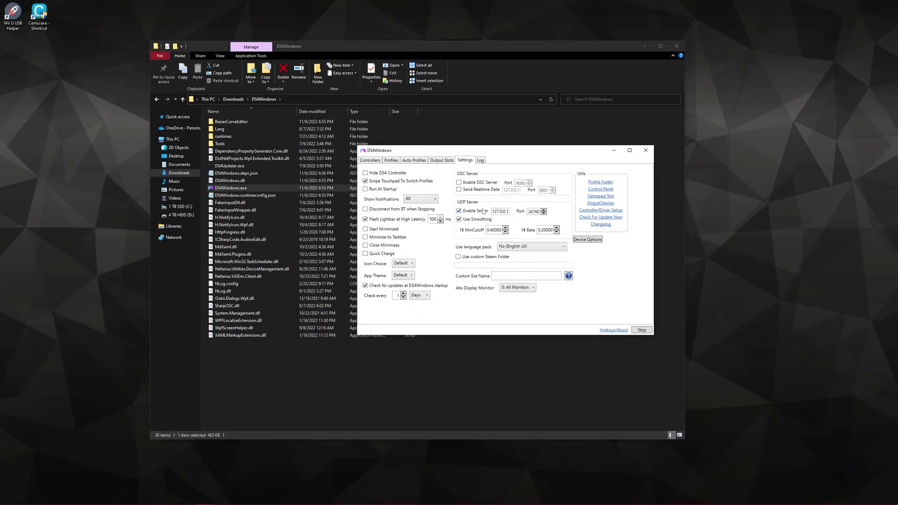
click(370, 160)
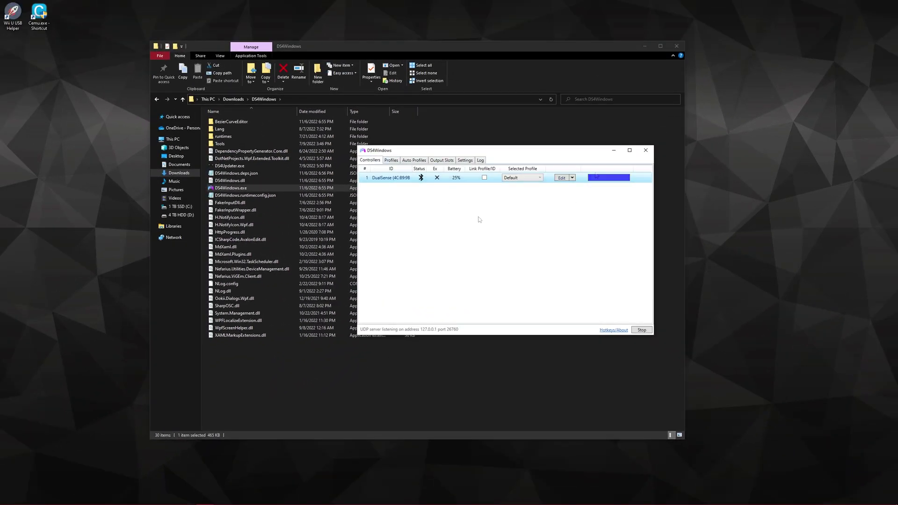
click(614, 152)
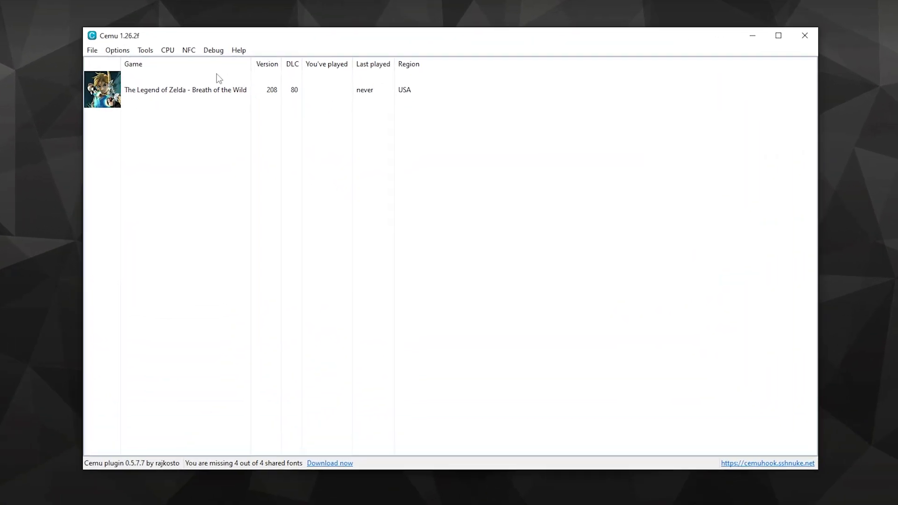
Step: Switch to Cemu and set the GamePad motion source to the DSU1 controller, By Slot
click(231, 119)
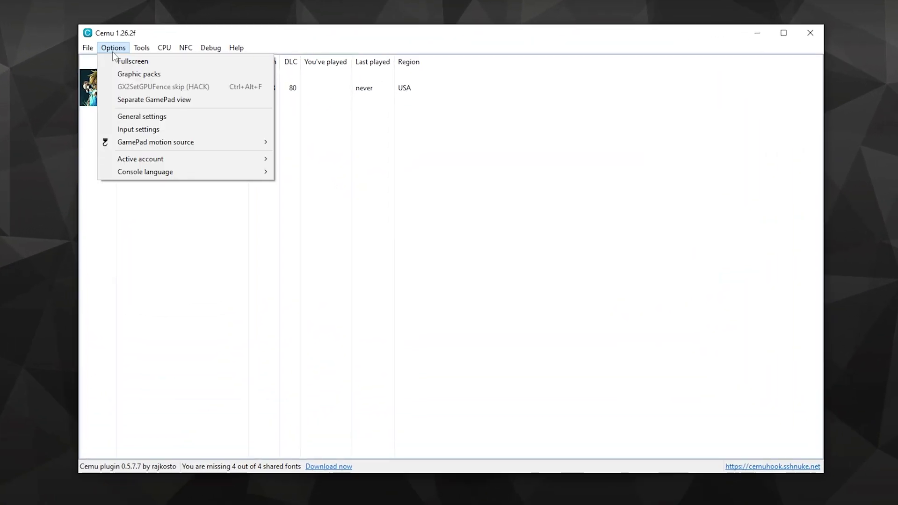
mouse_move(184, 147)
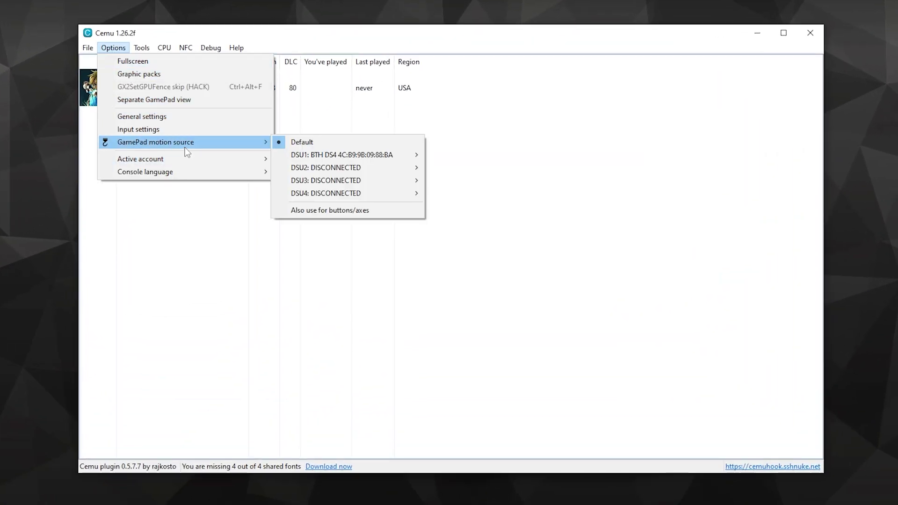
mouse_move(316, 155)
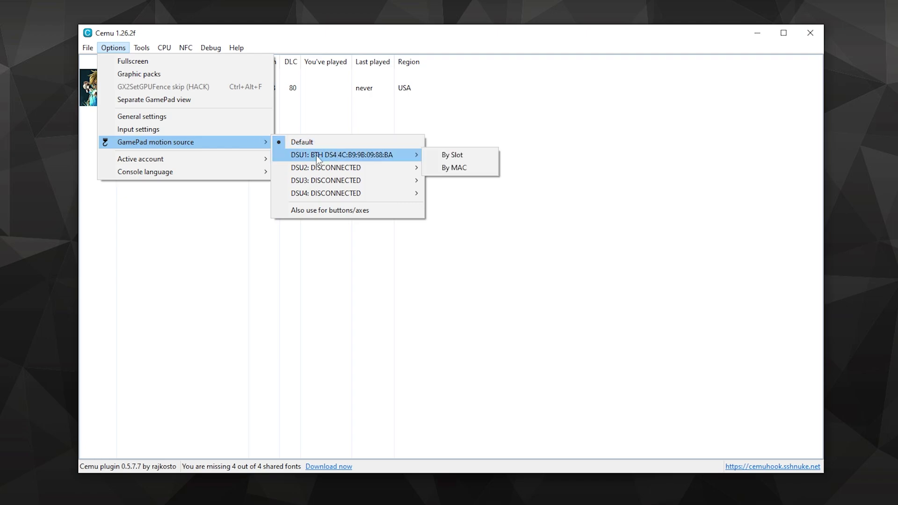
click(448, 154)
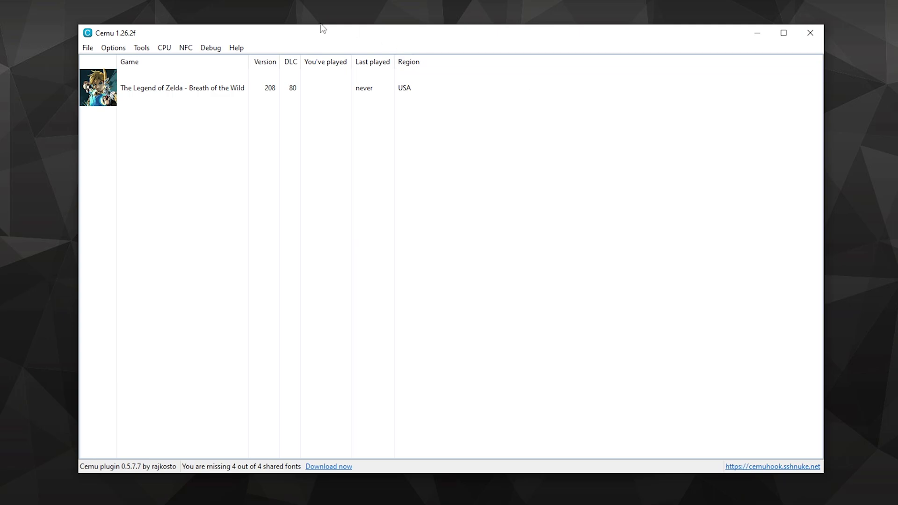
Step: Open the input settings and set Controller 1's emulated controller to Wii U GamePad
click(114, 48)
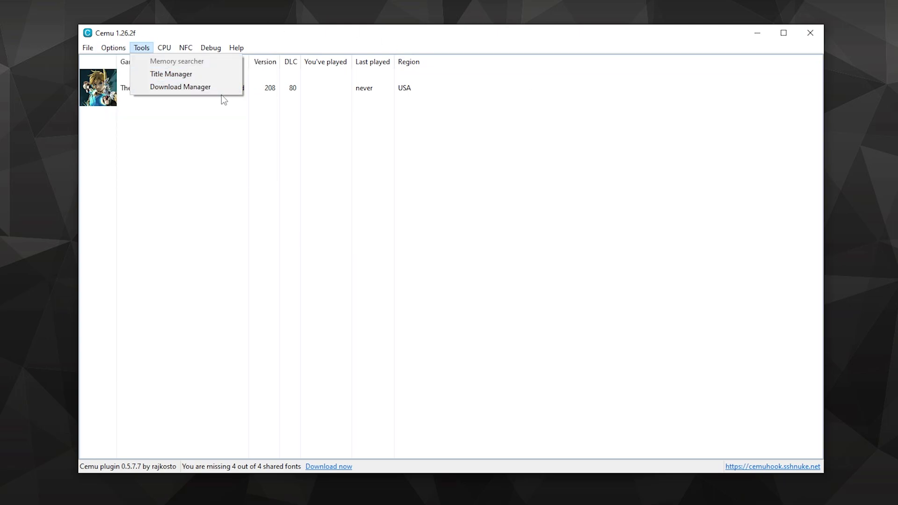
click(176, 130)
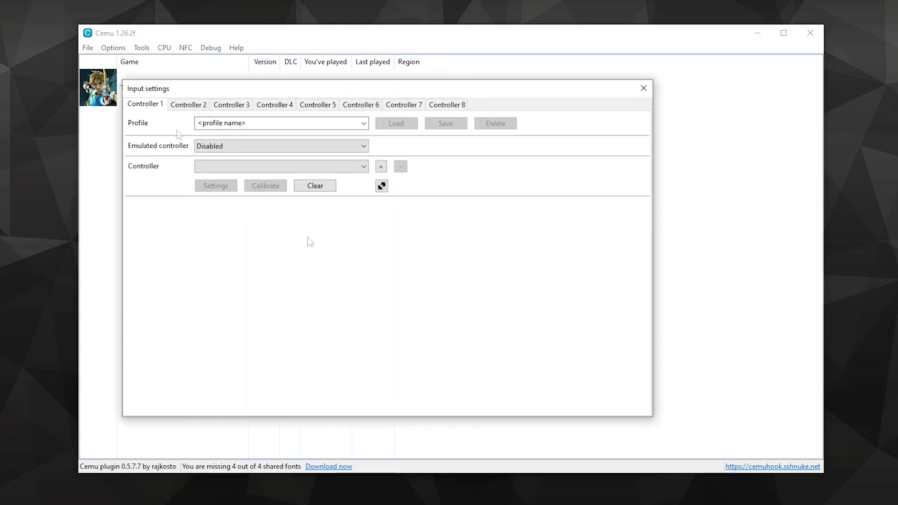
click(317, 142)
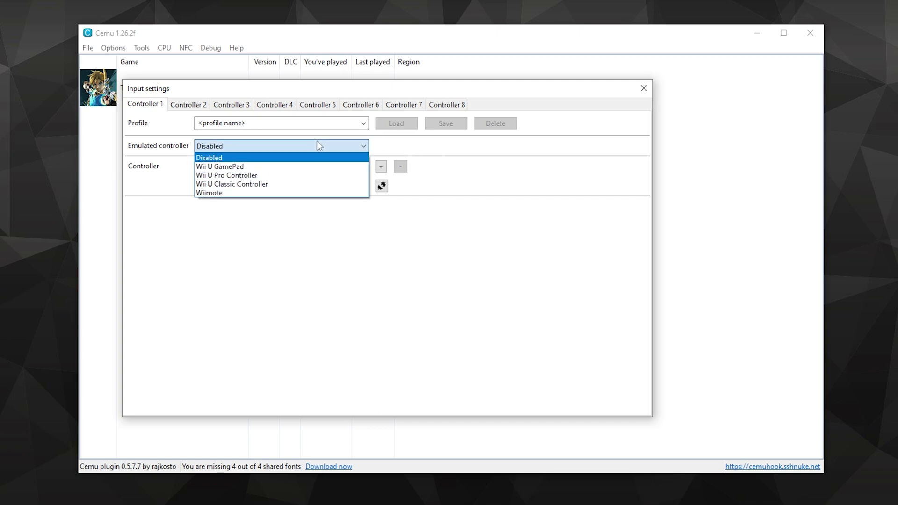
click(335, 168)
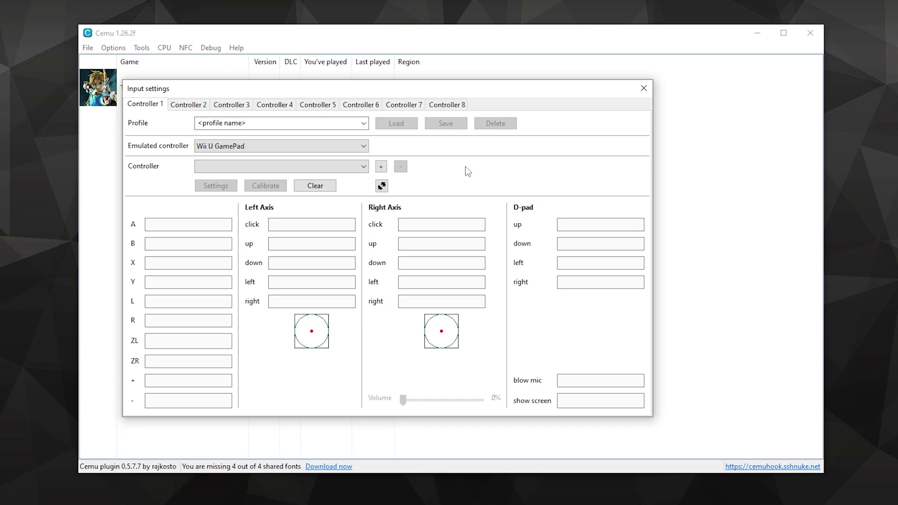
Step: Add Controller 1 through the XInput API as the input device for the emulated Wii U GamePad
click(381, 167)
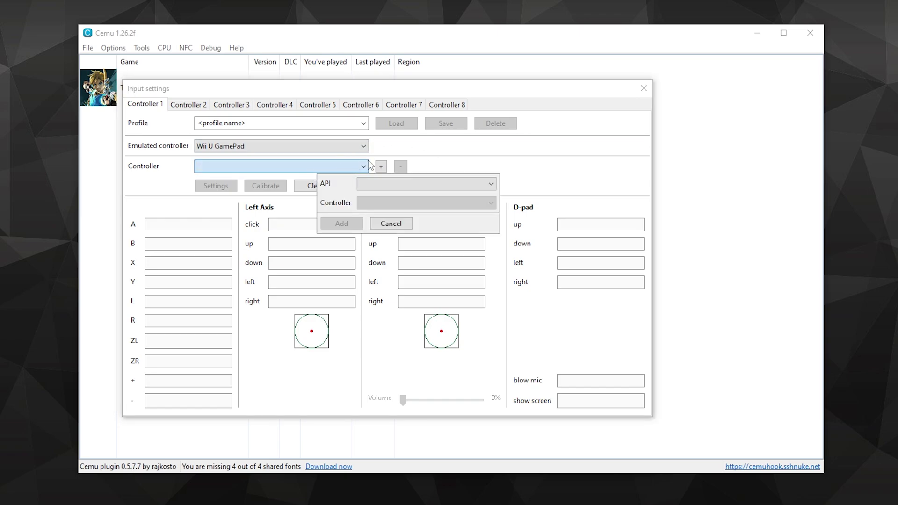
click(392, 183)
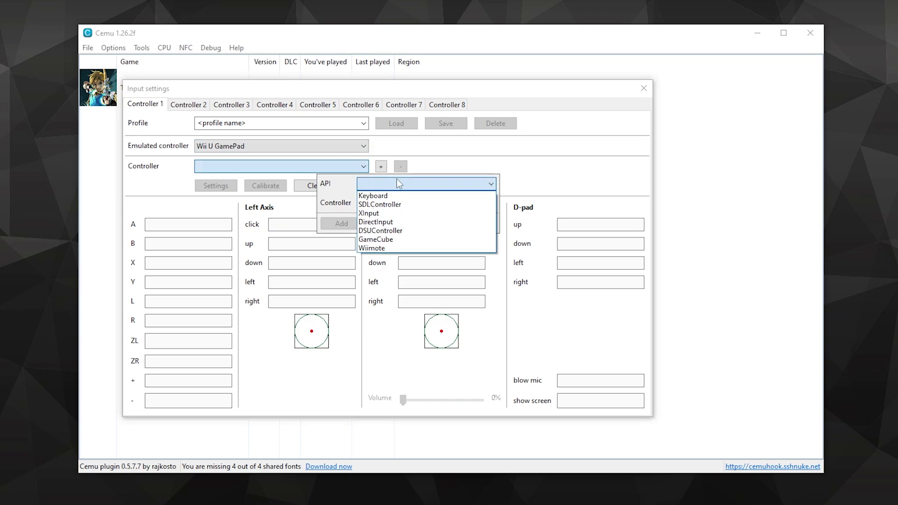
click(394, 214)
click(395, 206)
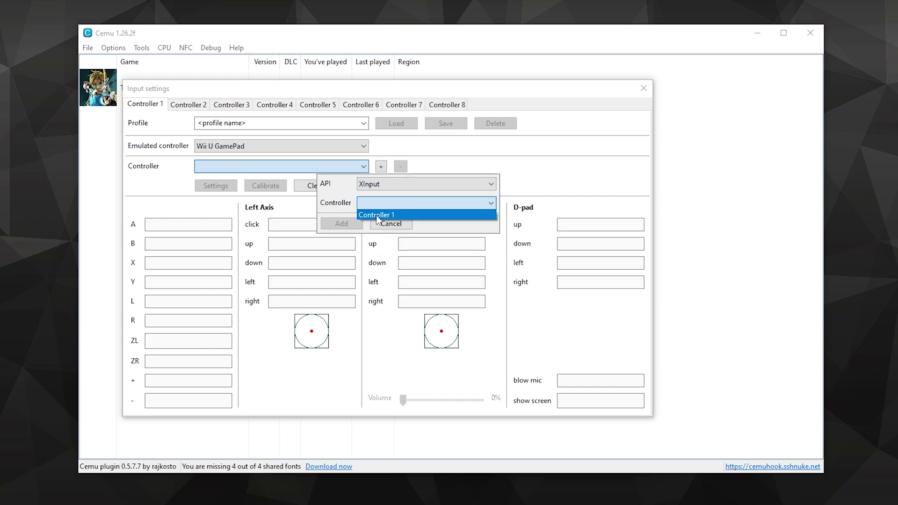
click(377, 215)
click(358, 222)
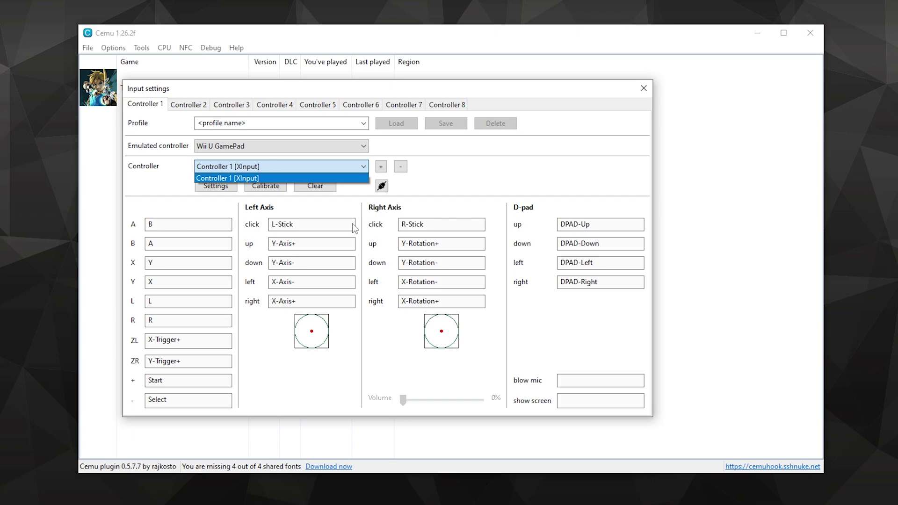
click(450, 189)
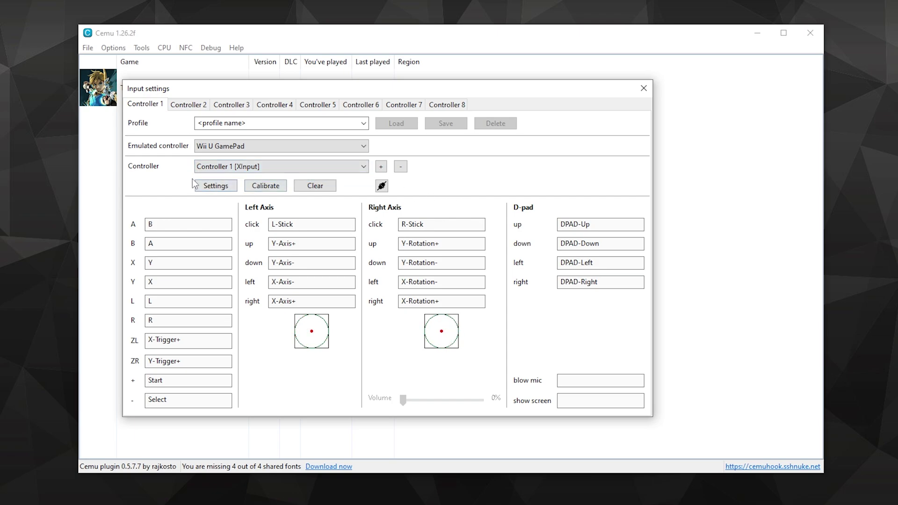
Step: Set Controller 1's rumble to 100% and calibrate it, accept the controller settings and close the input settings
click(209, 186)
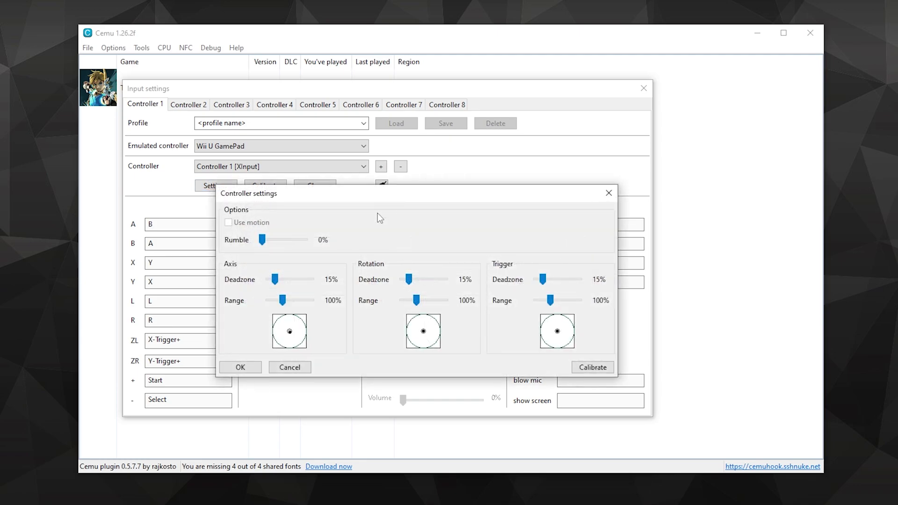
drag(411, 282, 409, 280)
drag(262, 239, 306, 241)
click(588, 367)
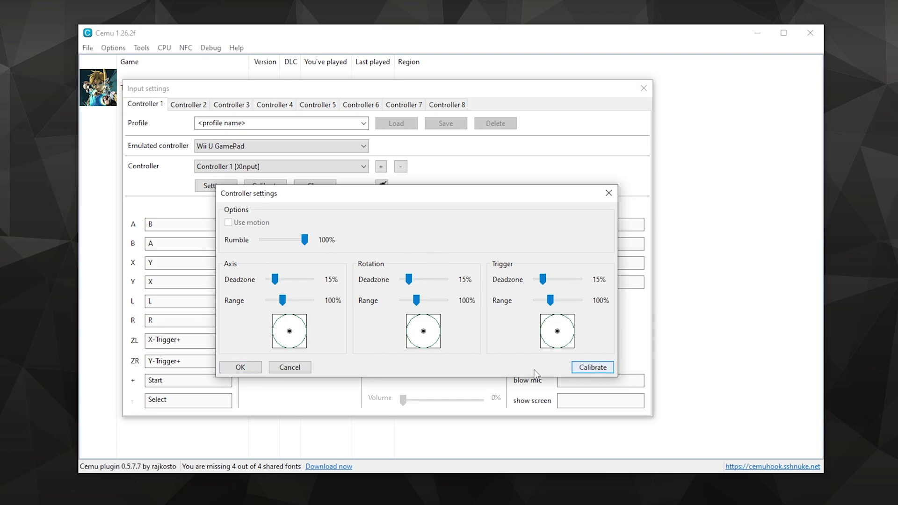
click(248, 367)
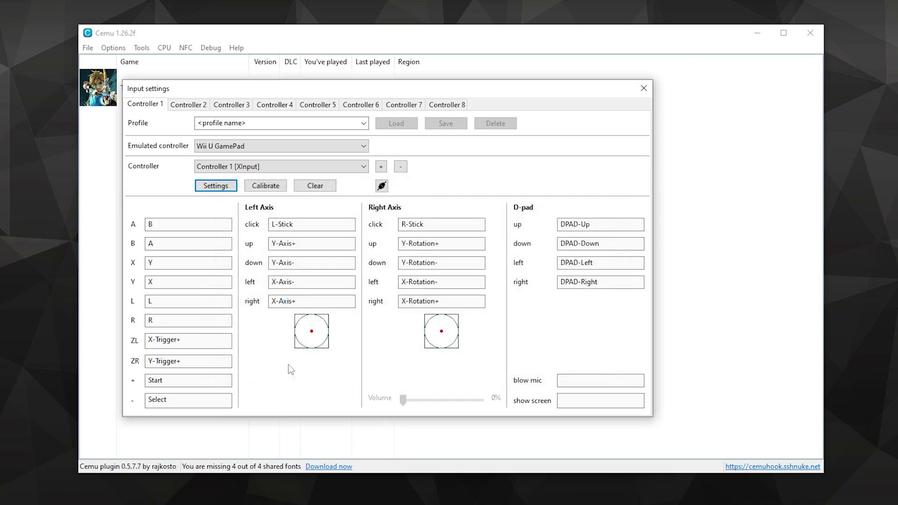
click(640, 91)
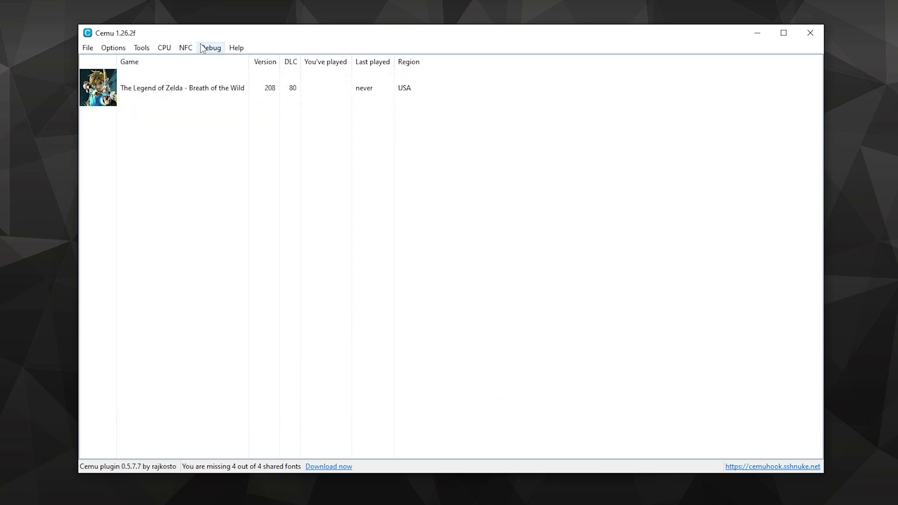
Step: Set the CPU affinity to all logical cores
click(170, 49)
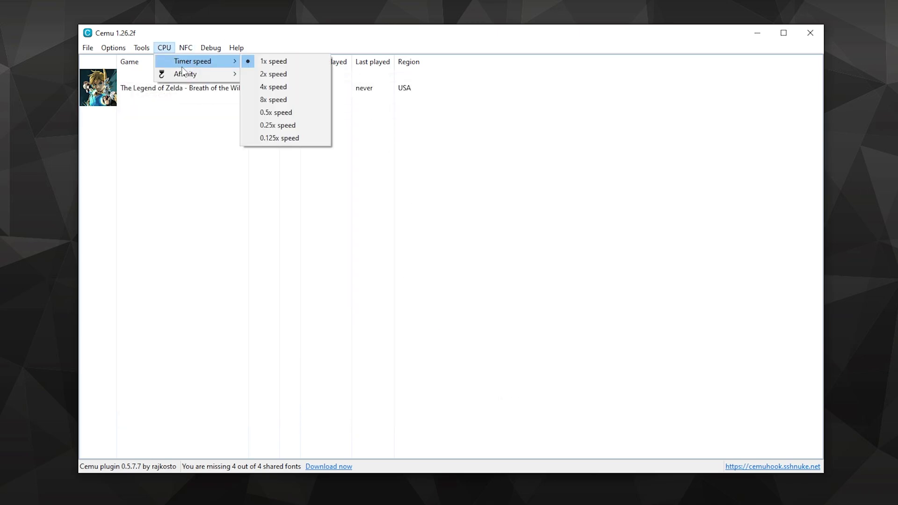
mouse_move(196, 74)
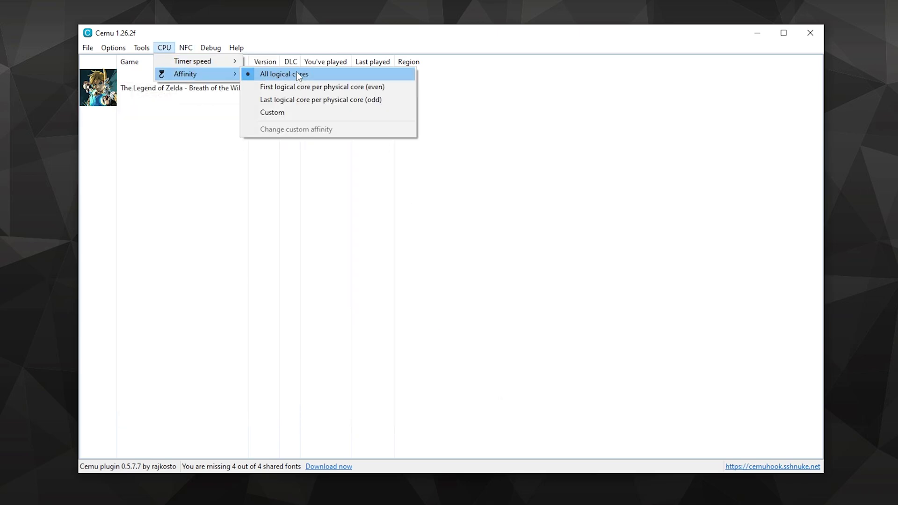
click(297, 74)
Step: Enable accurate barriers for Vulkan and set the custom timer to Cemu Default in the debug options
click(185, 47)
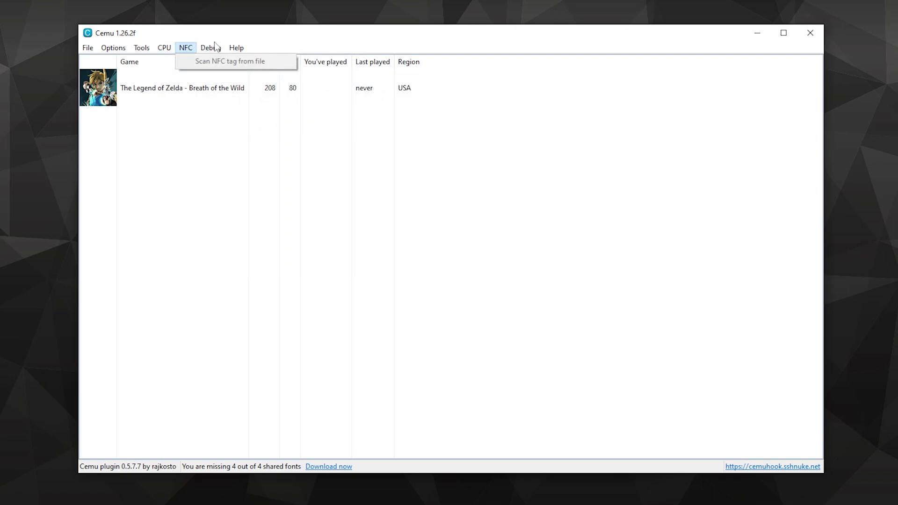
mouse_move(211, 47)
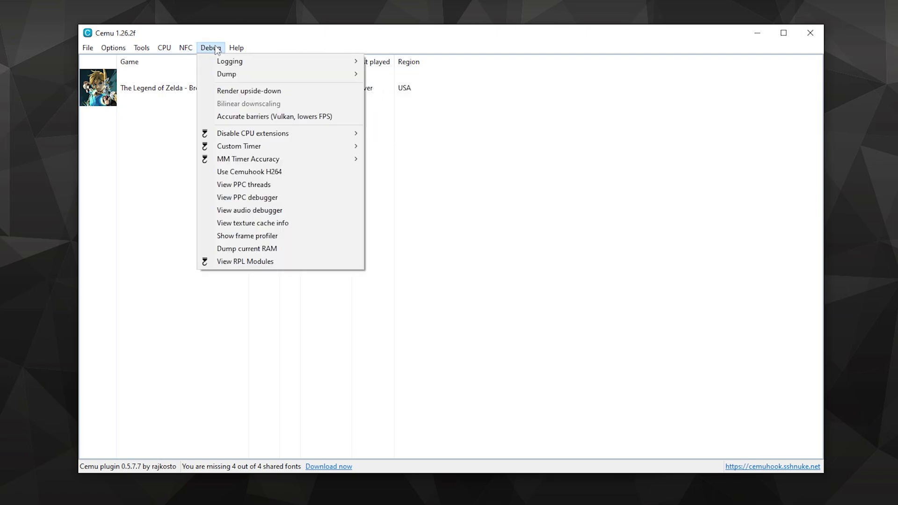
click(279, 118)
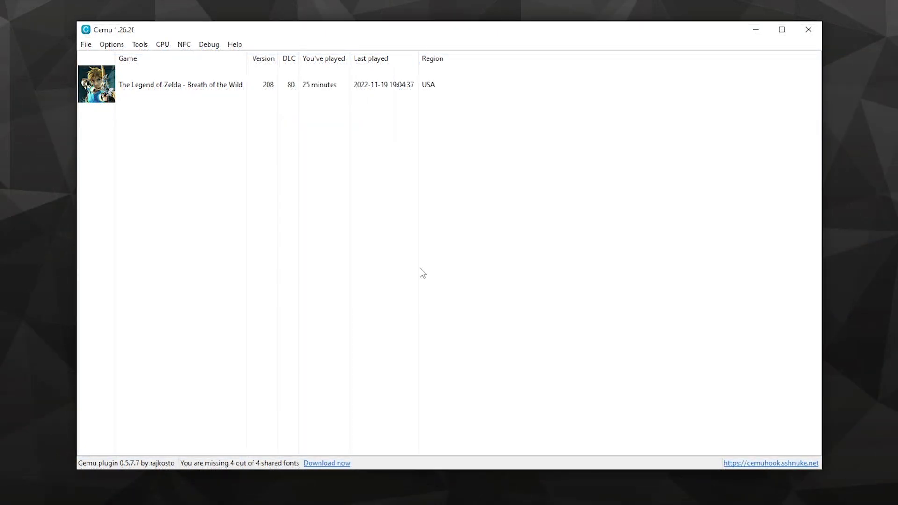
click(207, 46)
mouse_move(295, 143)
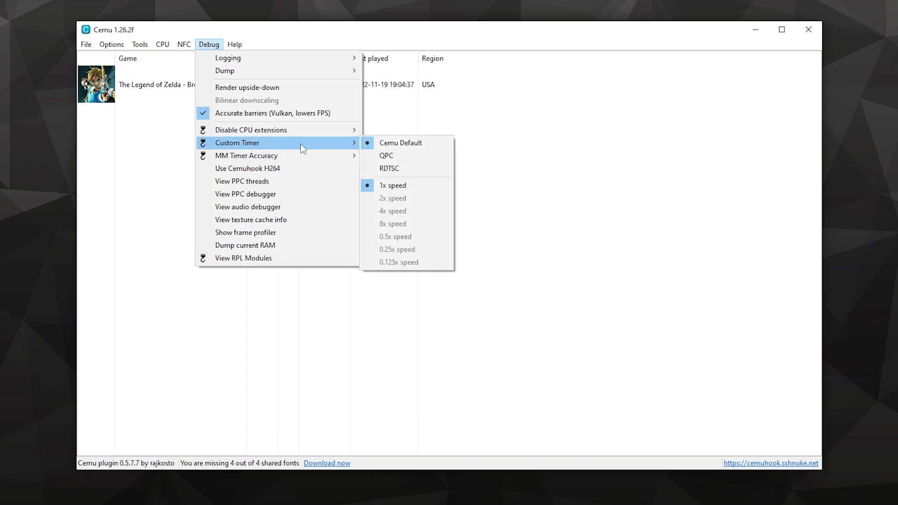
click(411, 142)
Step: Choose the MM timer accuracy and switch on Use Cemuhook H264 in the debug options
click(211, 45)
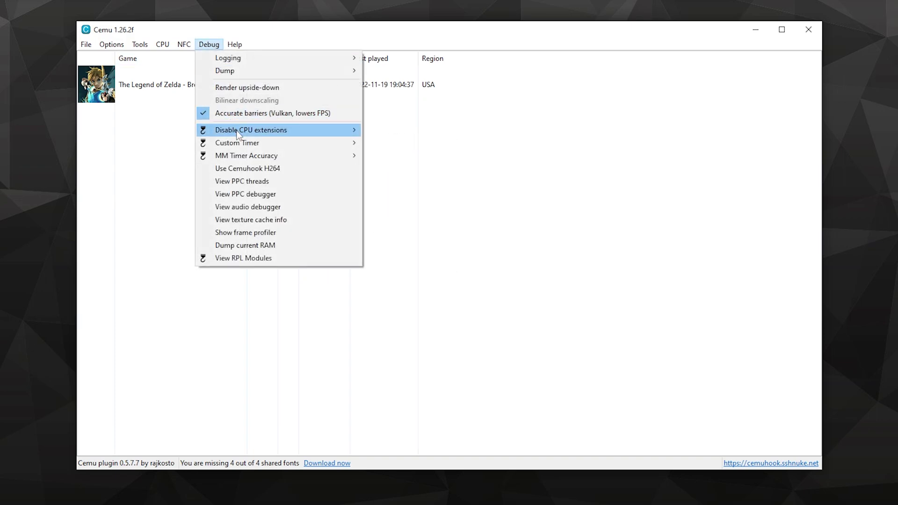
mouse_move(297, 154)
click(403, 159)
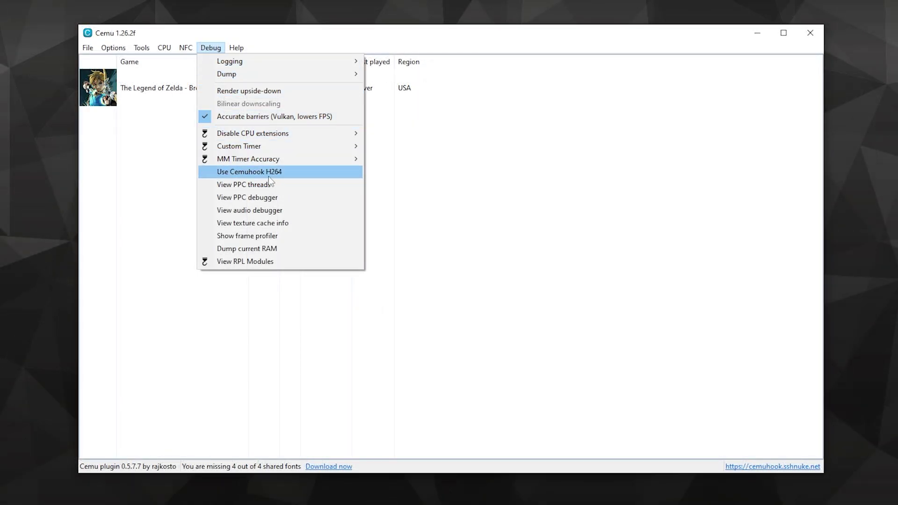
click(262, 173)
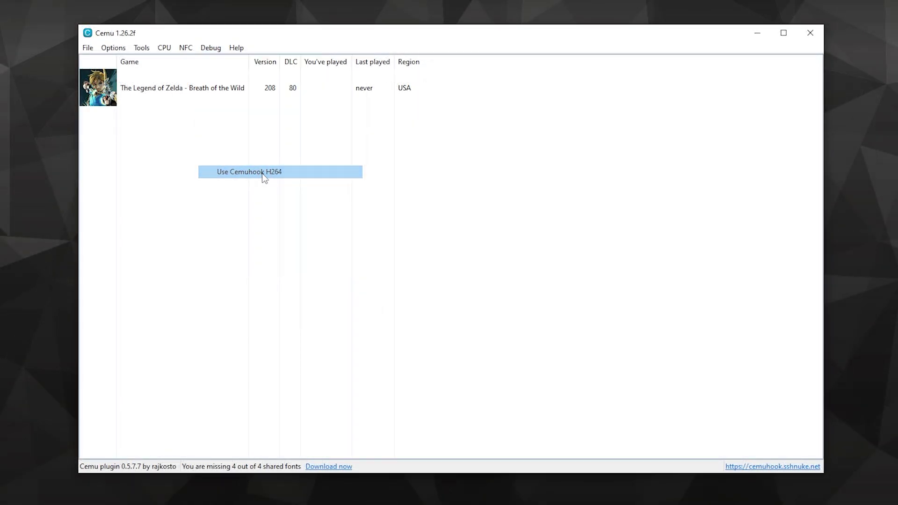
Step: Open the game profile of The Legend of Zelda - Breath of the Wild and set the CPU mode to Multi-core recompiler
right_click(188, 96)
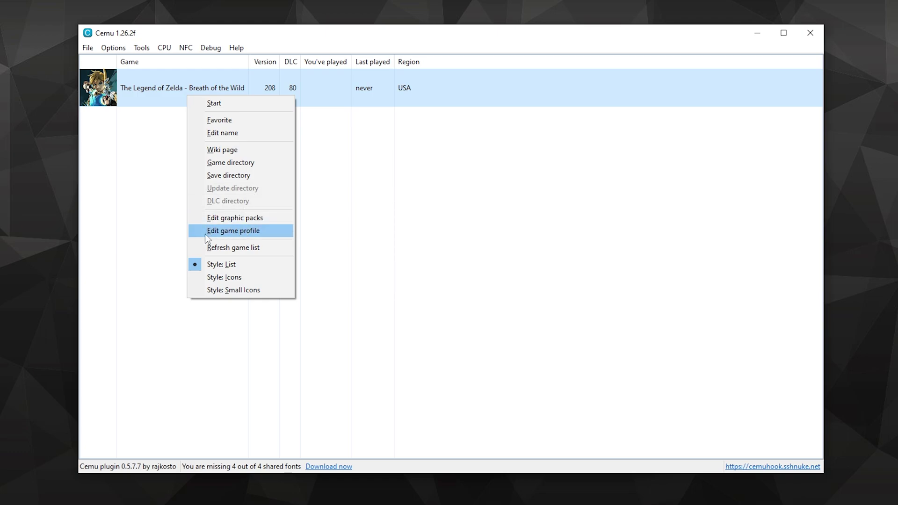
click(231, 231)
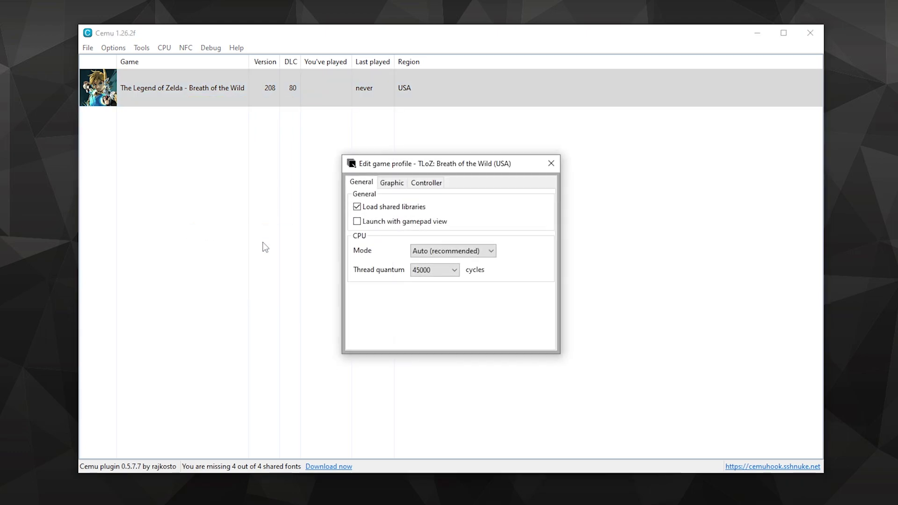
click(465, 251)
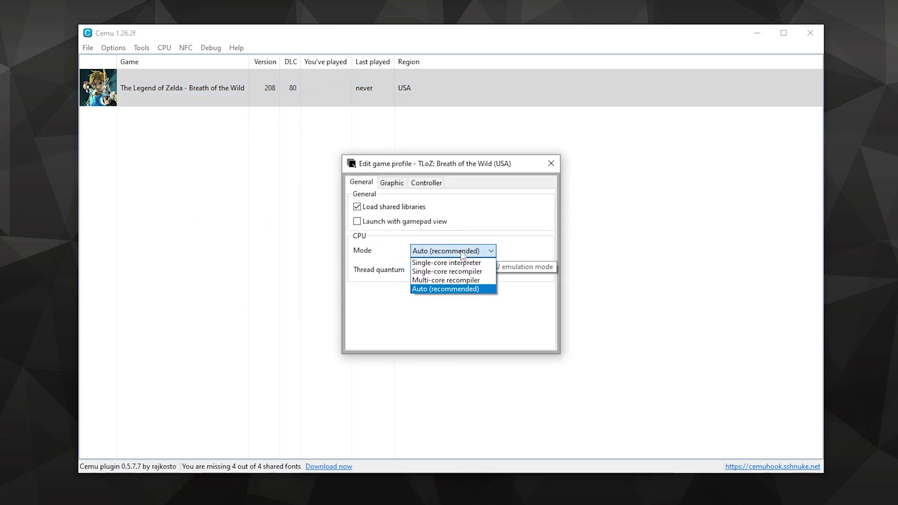
click(457, 280)
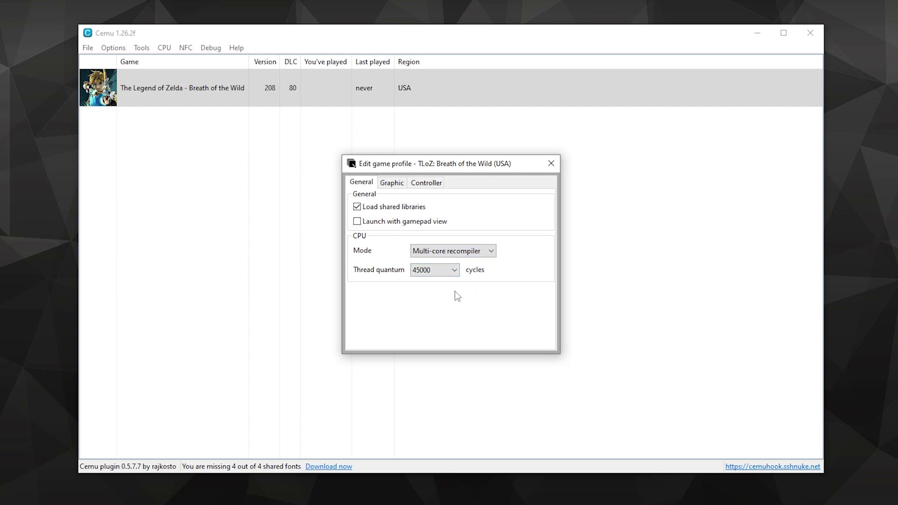
click(447, 289)
Step: Set the game profile's shader mul accuracy to true, check its controller page and close the profile
click(391, 183)
click(440, 218)
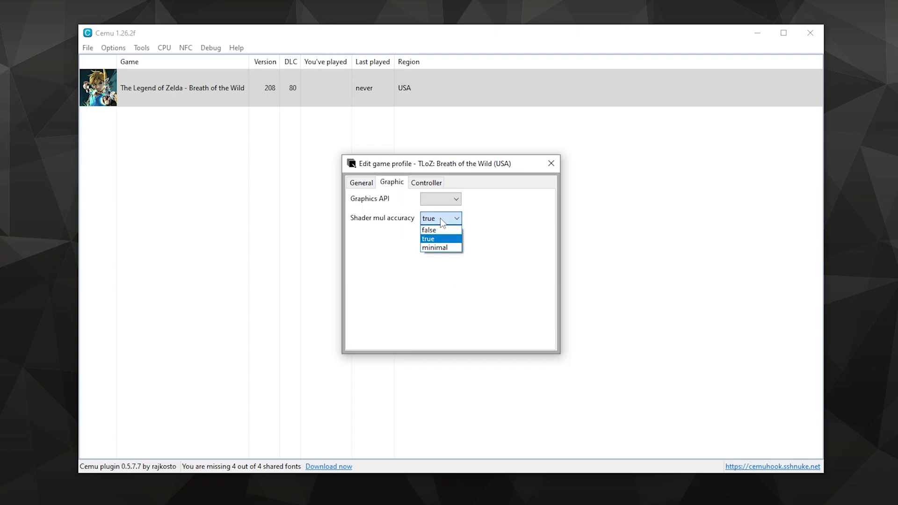
click(442, 238)
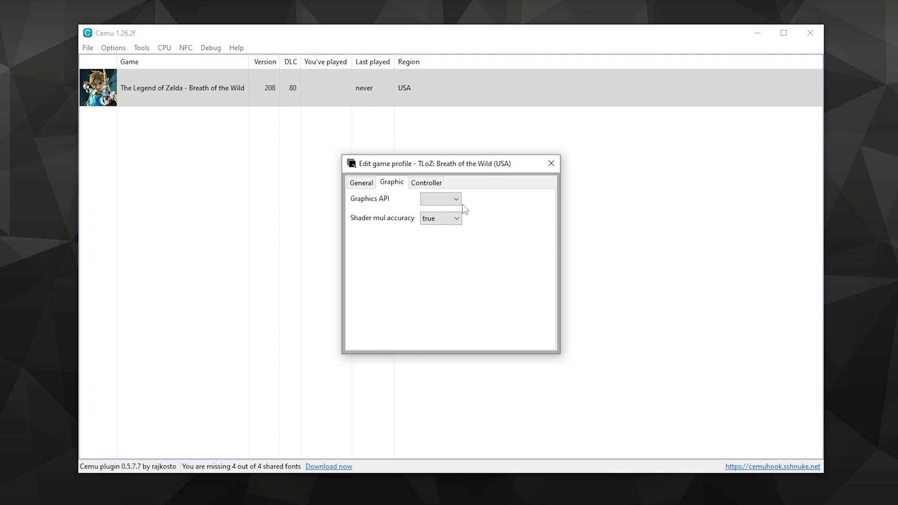
click(443, 183)
click(550, 164)
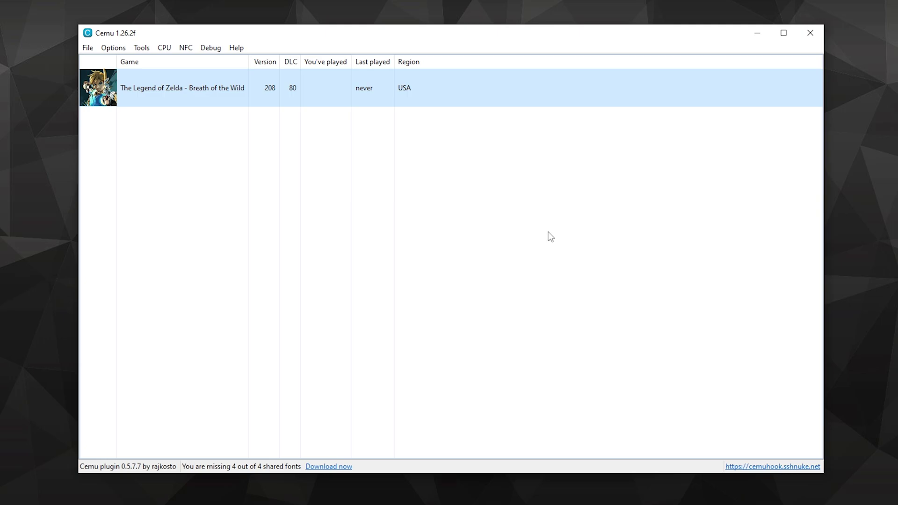
click(550, 237)
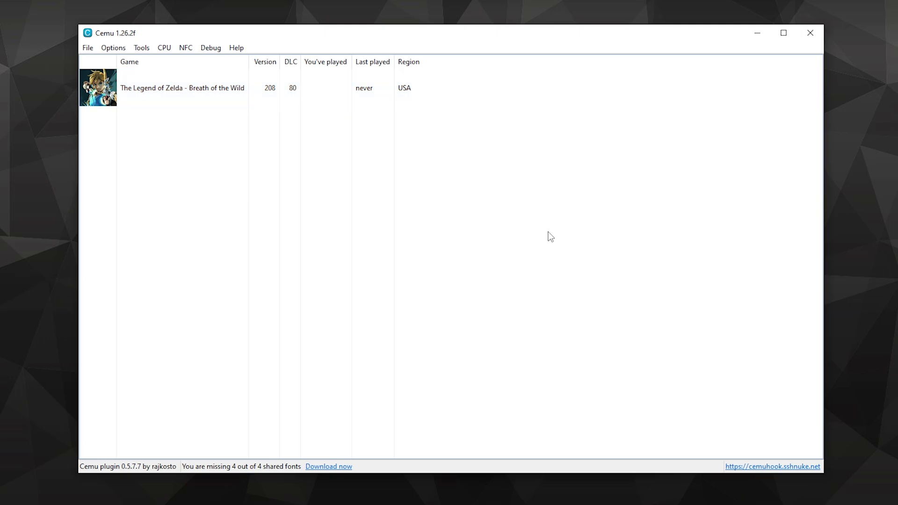
Step: Look at the option for scanning an NFC tag and at the Breath of the Wild amiibo files in the Amiibo_Compilation folder
click(186, 48)
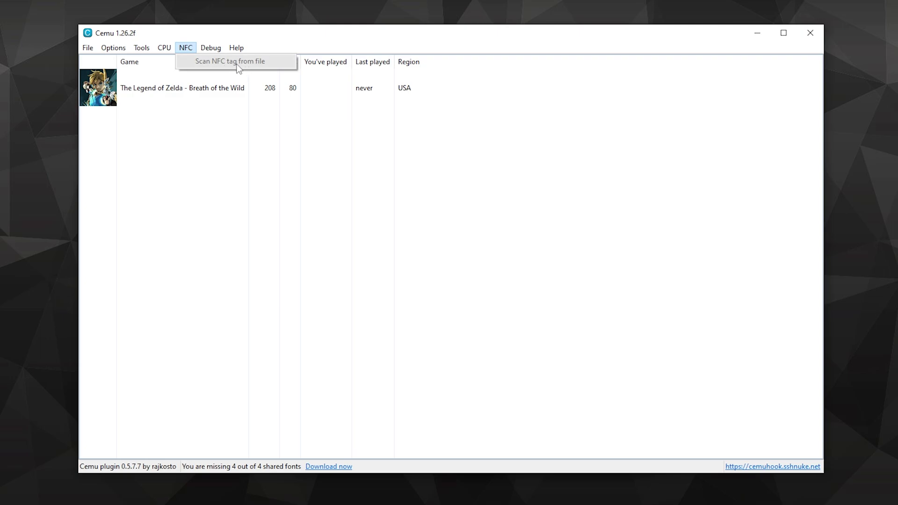
click(296, 142)
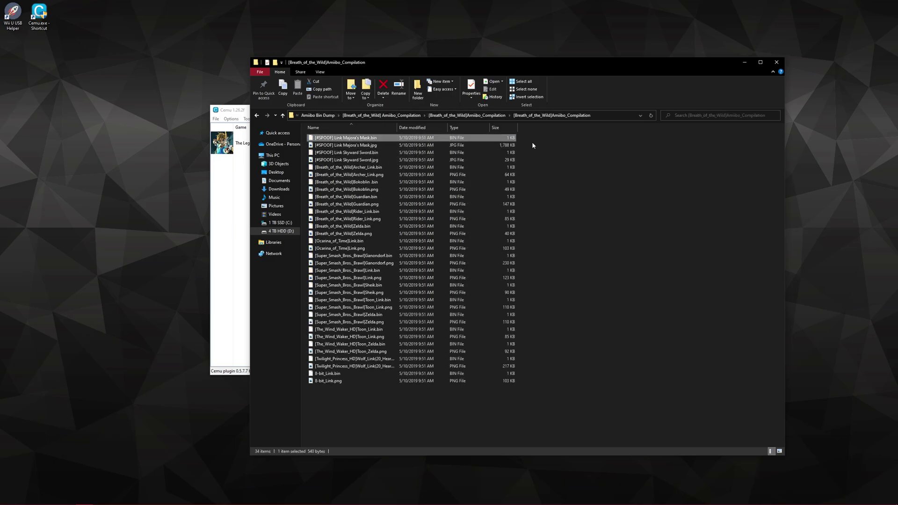
click(378, 139)
click(560, 160)
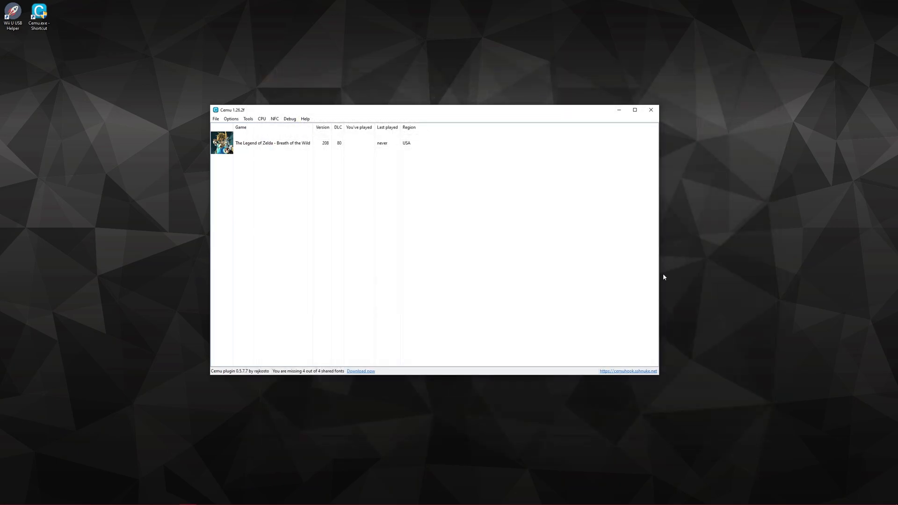
Step: Close Cemu and set its desktop shortcut's compatibility properties to disable fullscreen optimizations and run as an administrator
click(651, 110)
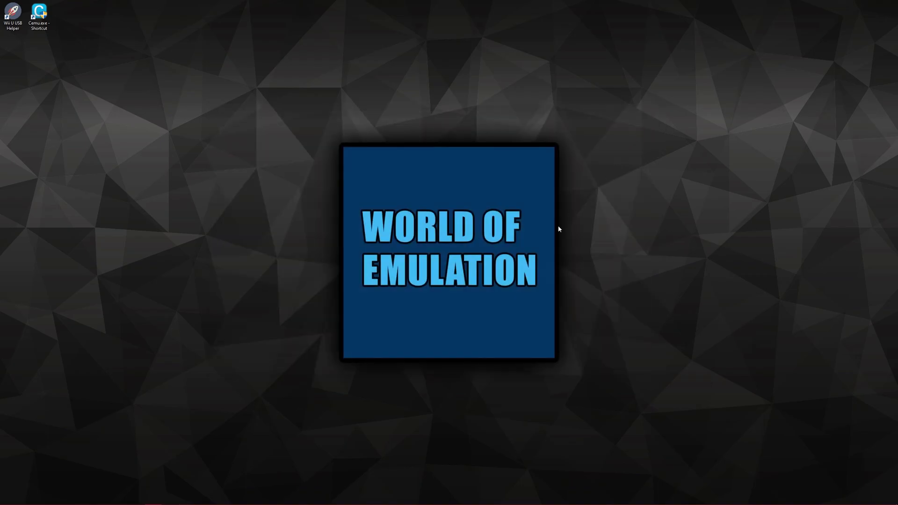
right_click(36, 15)
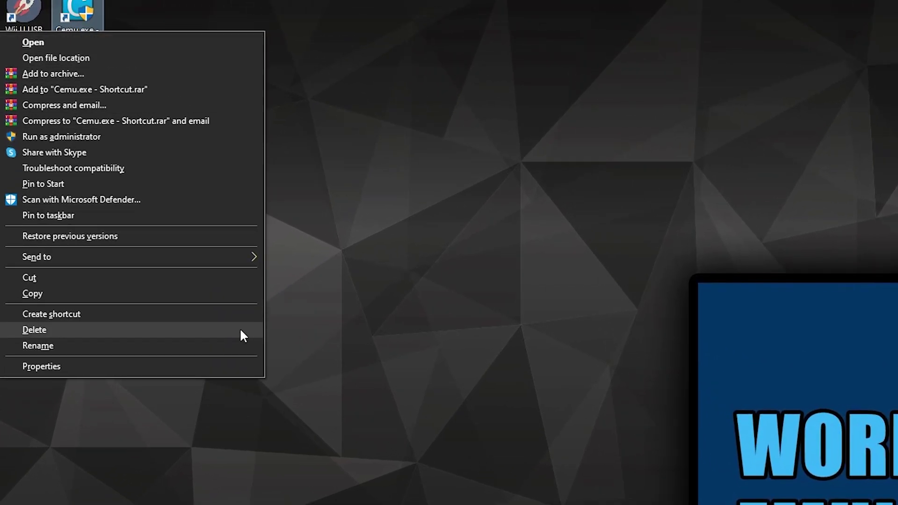
click(119, 367)
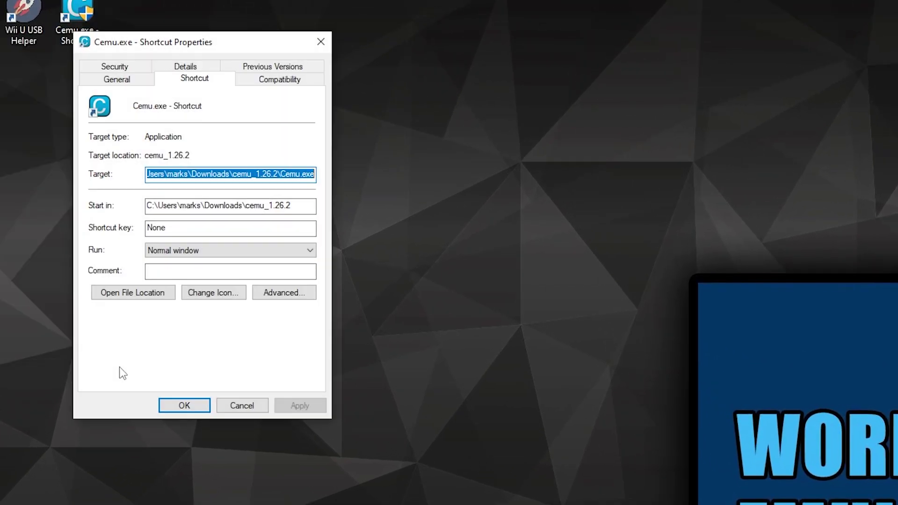
click(283, 79)
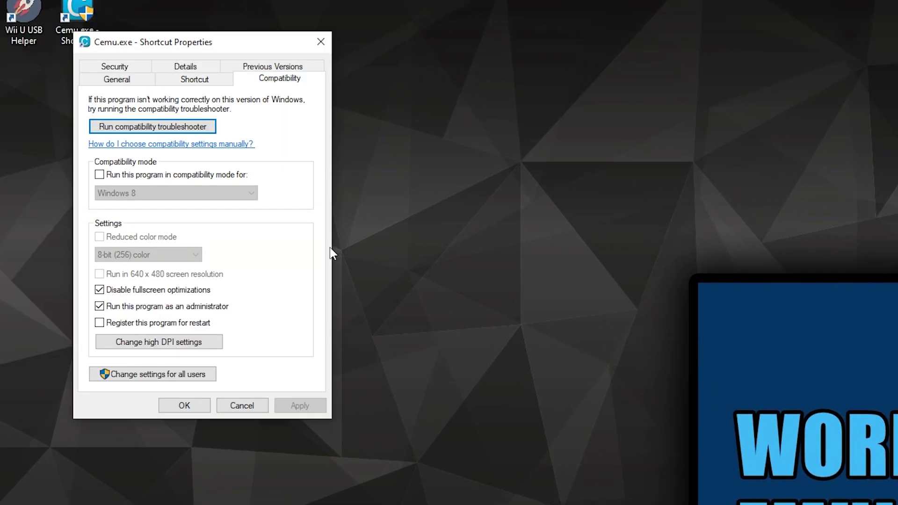
click(132, 293)
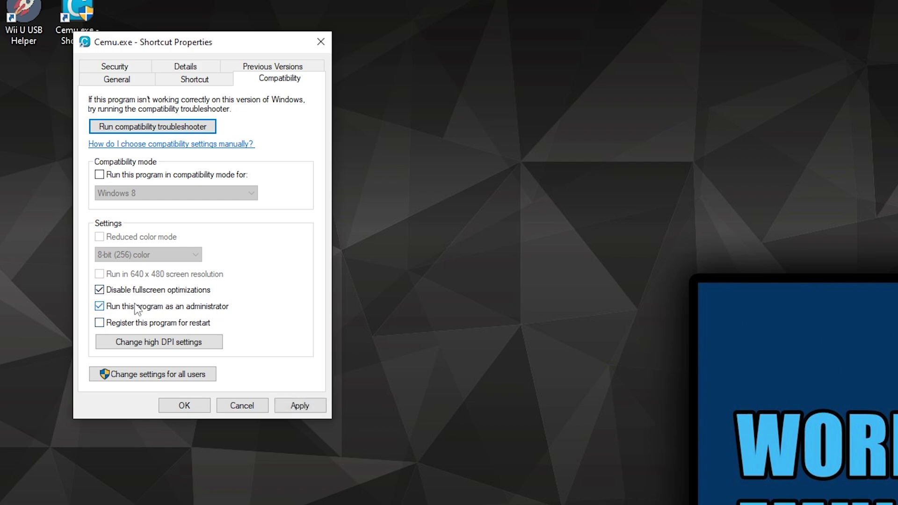
Step: Enable the shortcut's DPI scaling fix and override high DPI scaling with Application, applying the properties and closing them
click(166, 343)
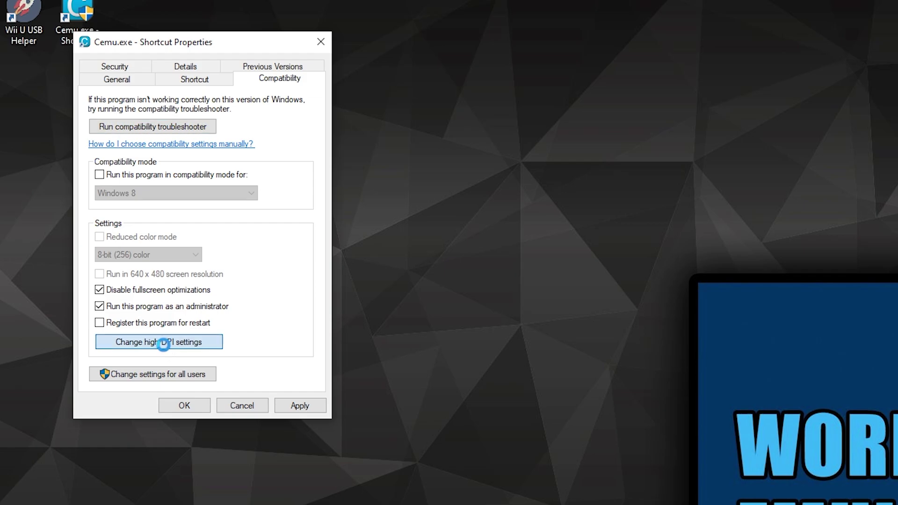
click(163, 175)
click(163, 175)
click(167, 318)
click(167, 319)
click(178, 335)
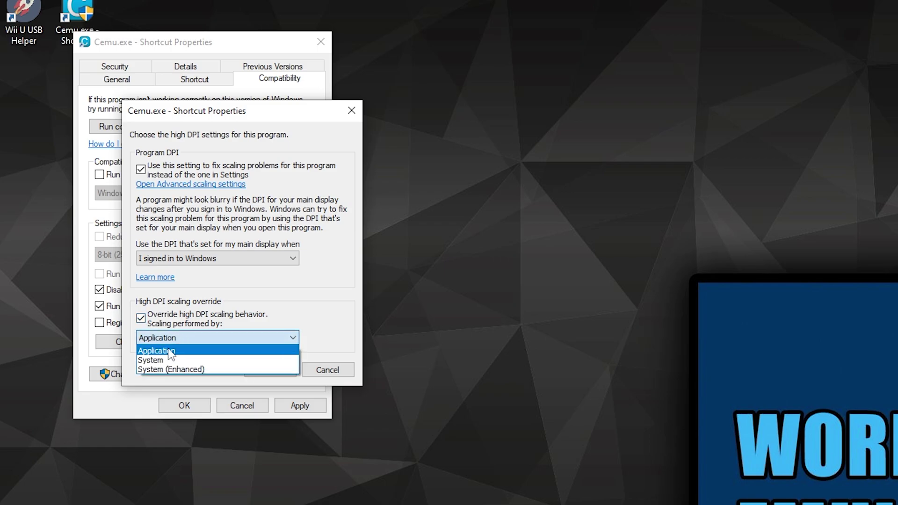
click(170, 351)
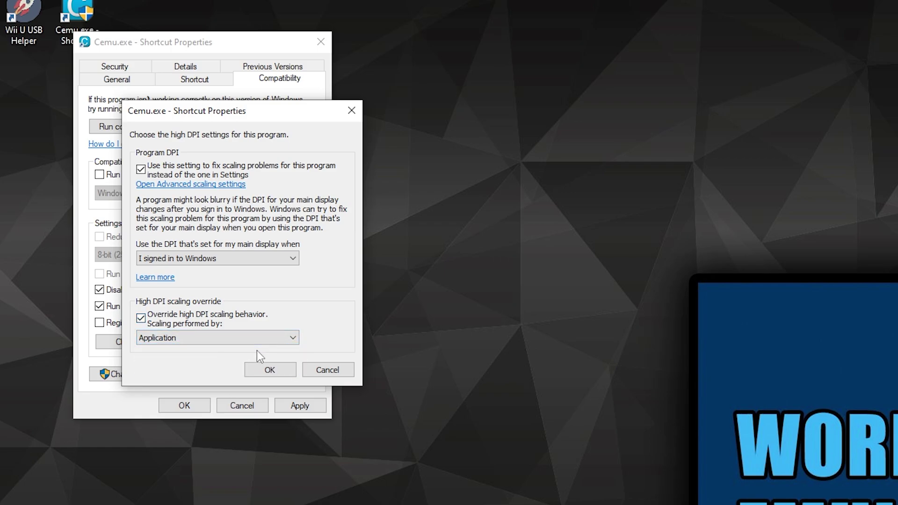
click(274, 369)
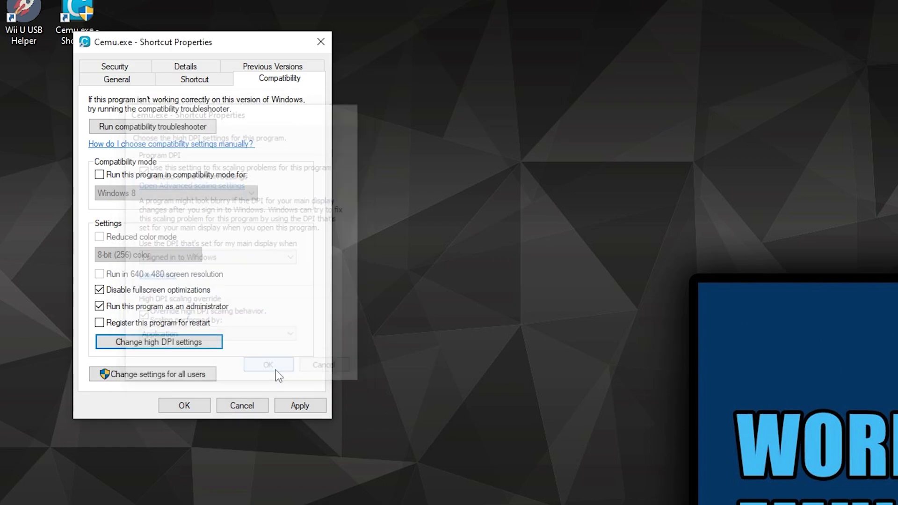
click(300, 407)
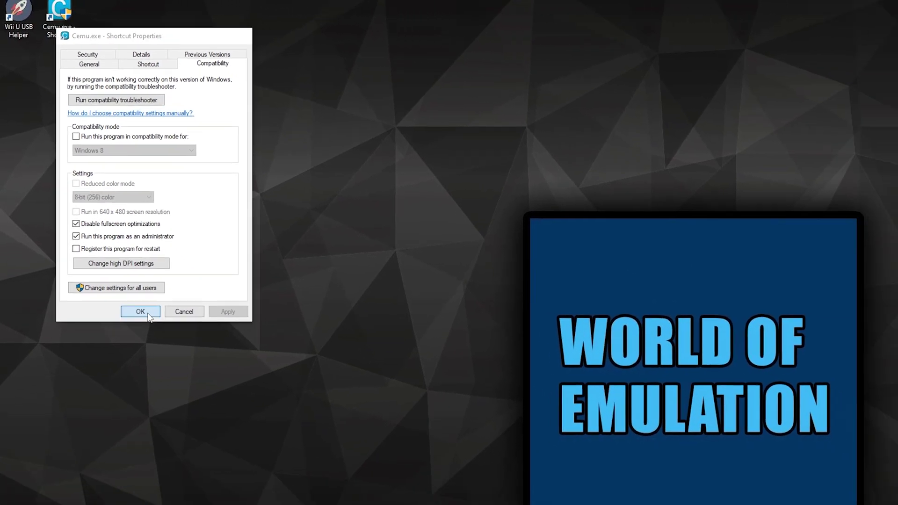
key(Return)
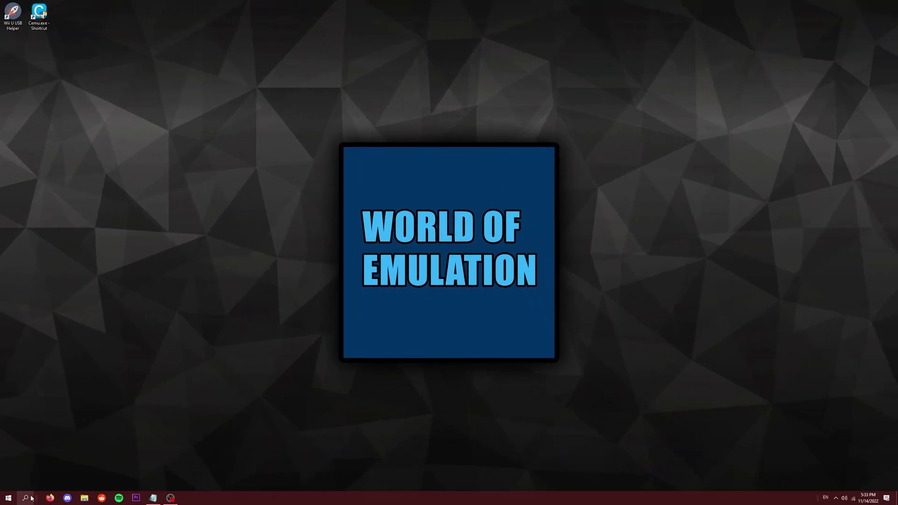
Step: Search Windows for the power and sleep settings, check the selected plan in the additional power settings, and close both windows
click(9, 498)
click(25, 498)
text(power and slee)
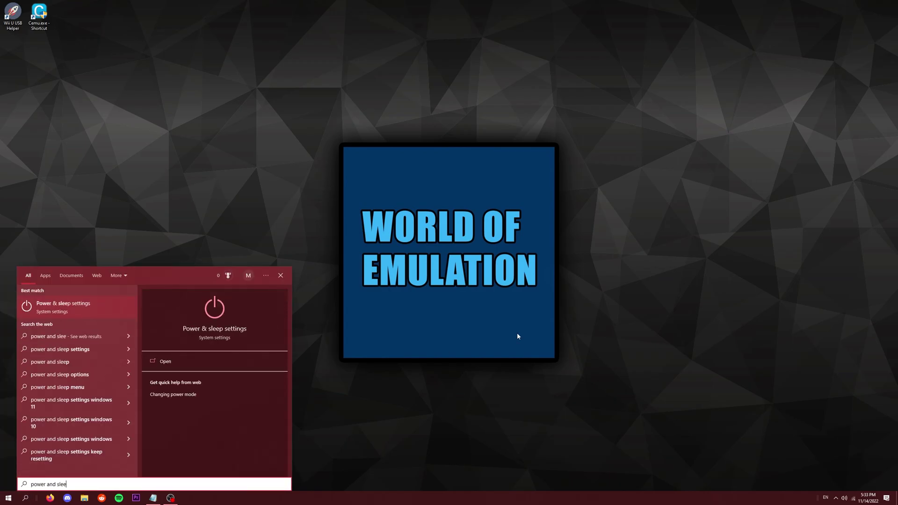
key(Return)
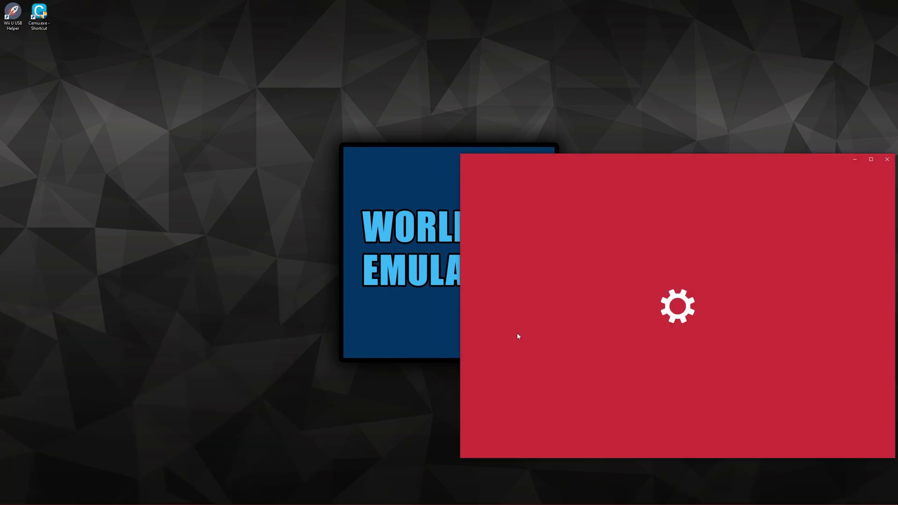
drag(736, 162, 497, 162)
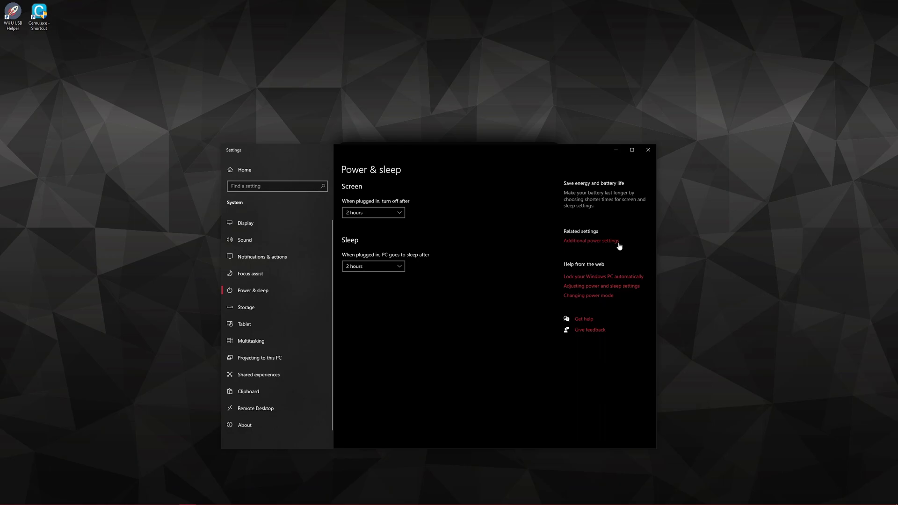
click(600, 242)
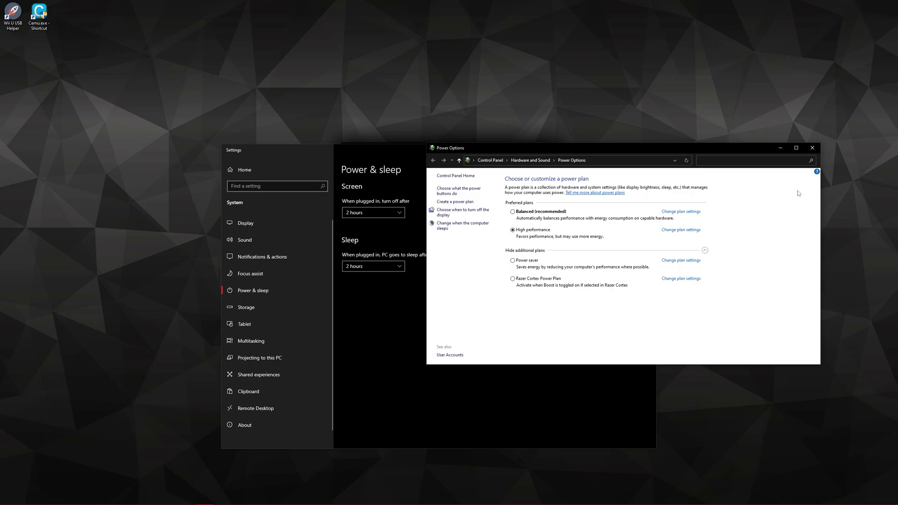
click(812, 148)
click(649, 151)
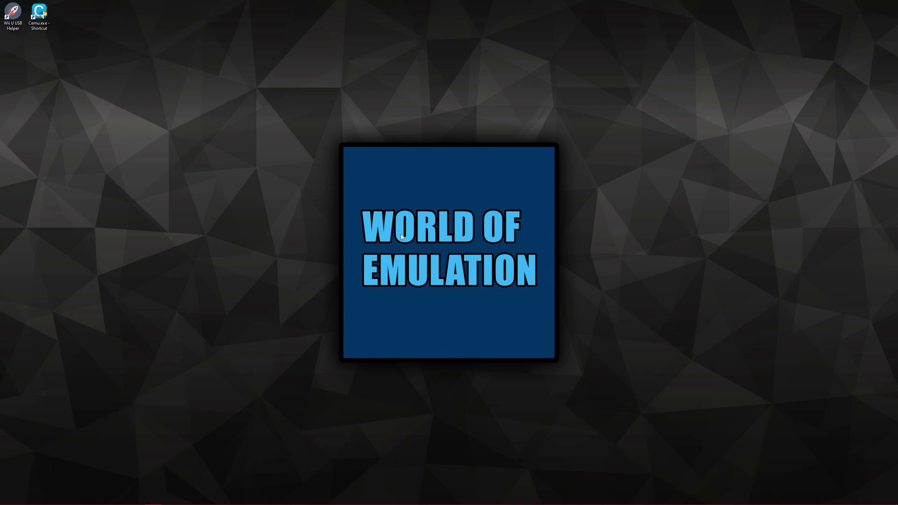
Step: In NVIDIA Control Panel, add Cemu.exe from the cemu_1.26.2 folder as a program with its own 3D settings
right_click(284, 290)
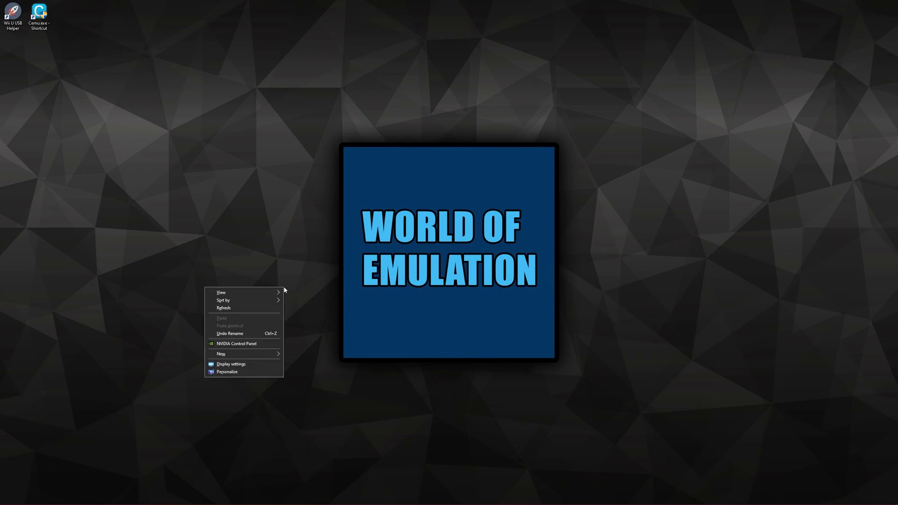
click(242, 344)
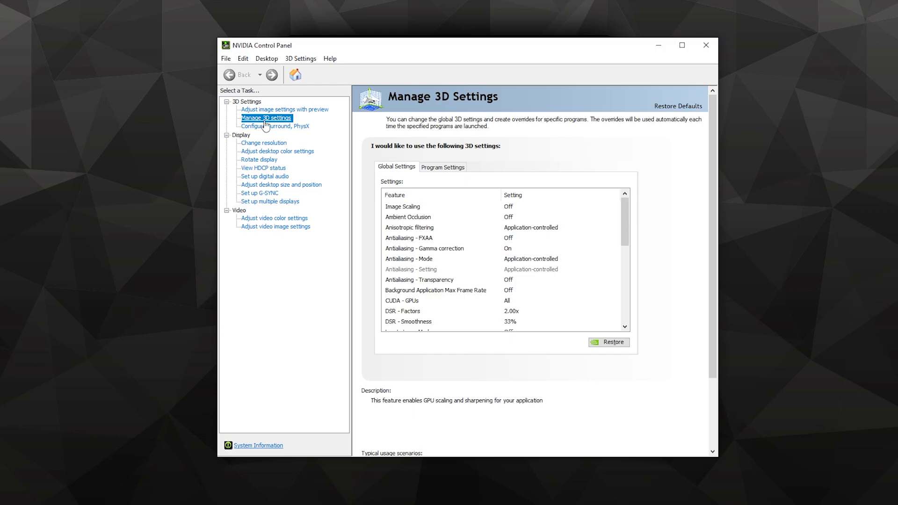
click(446, 169)
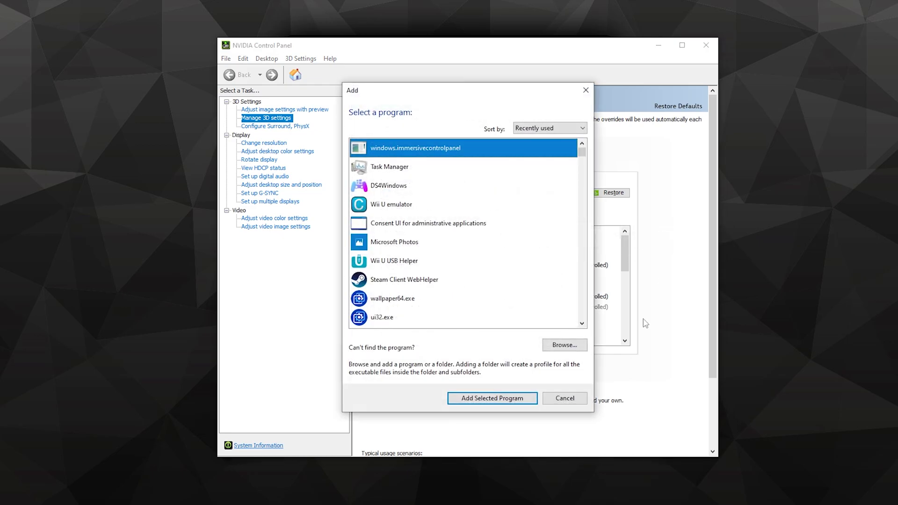
click(565, 345)
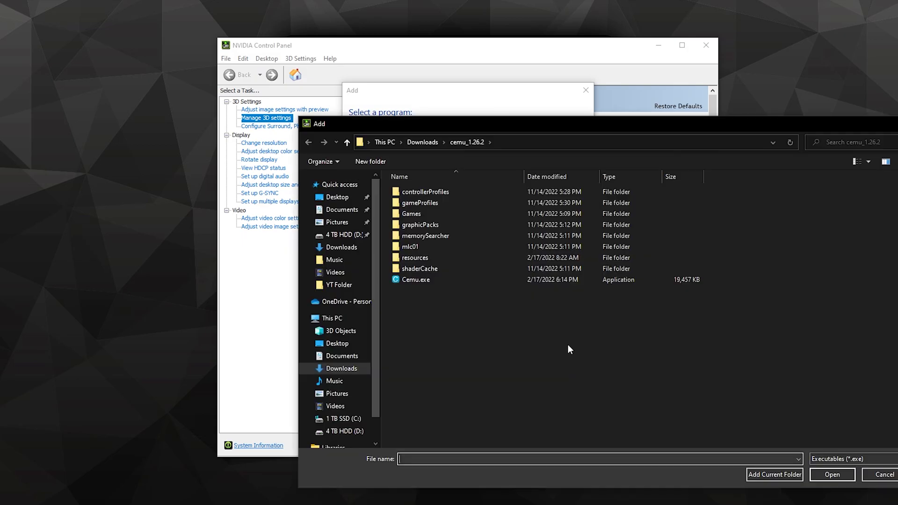
double_click(421, 239)
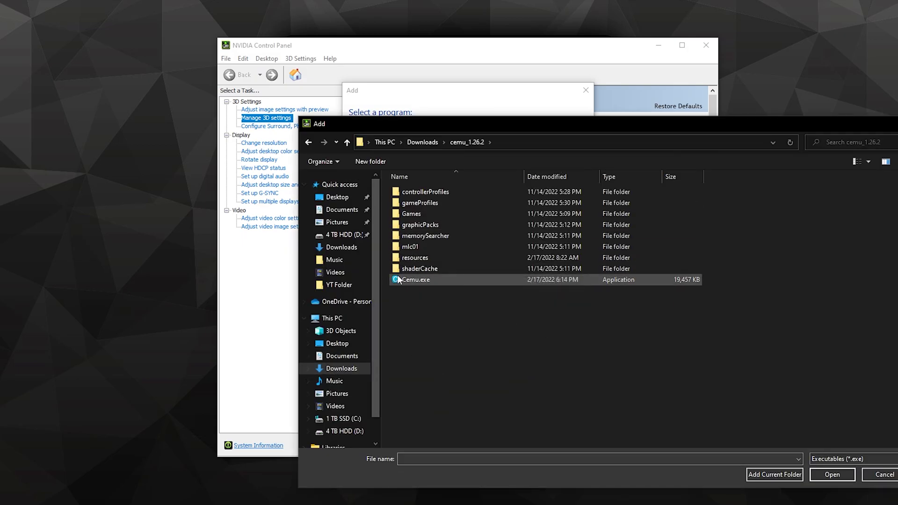
click(421, 279)
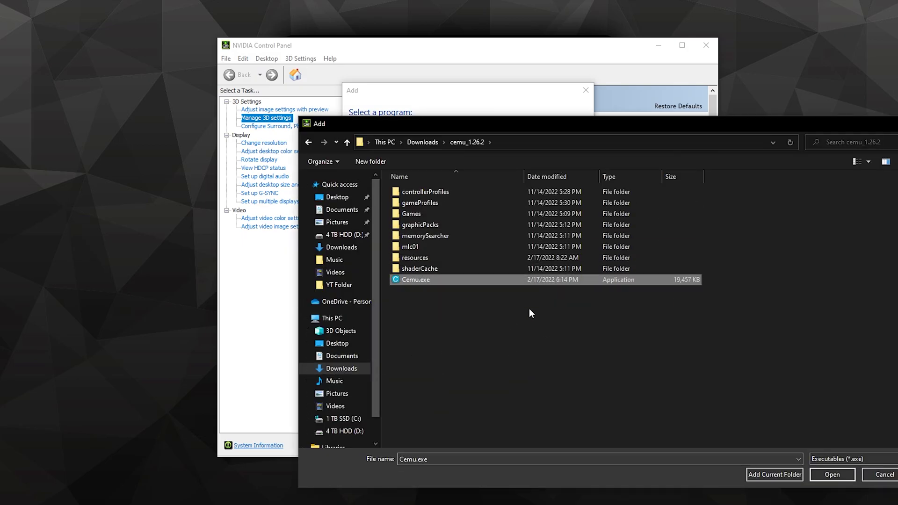
click(827, 475)
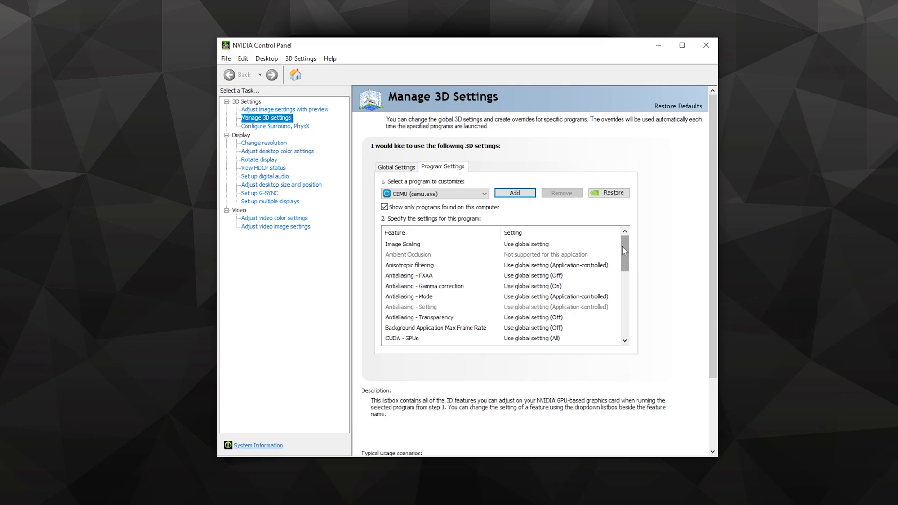
Step: Set Cemu's OpenGL rendering GPU to NVIDIA GeForce RTX 2070 SUPER and its power management mode to Prefer maximum performance
scroll(622, 251, down, 4)
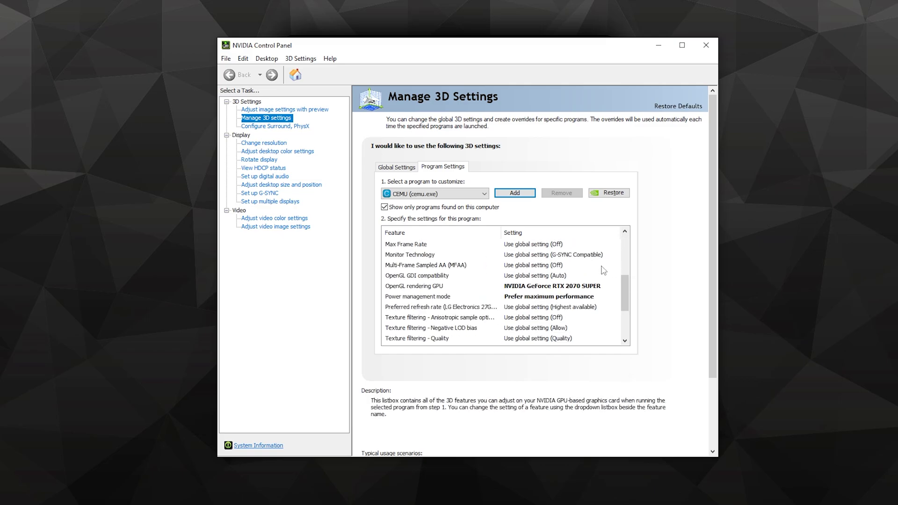
click(582, 286)
click(536, 313)
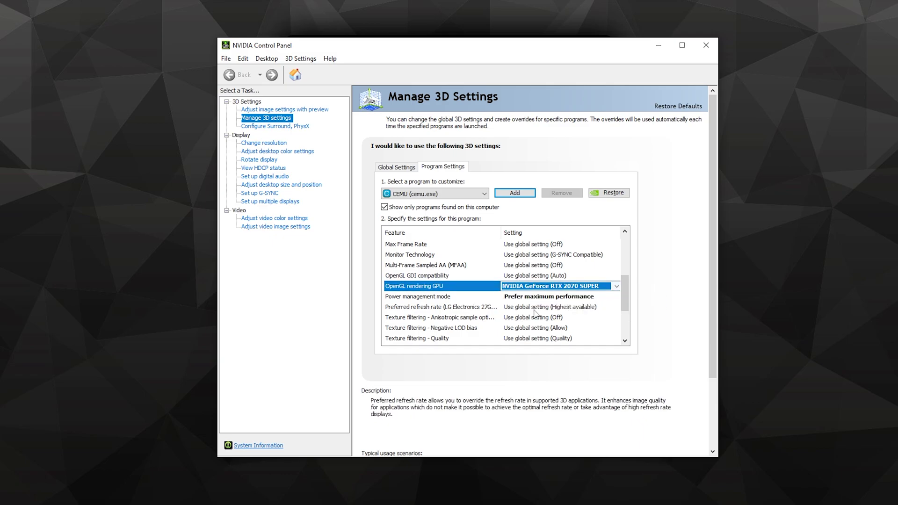
click(538, 298)
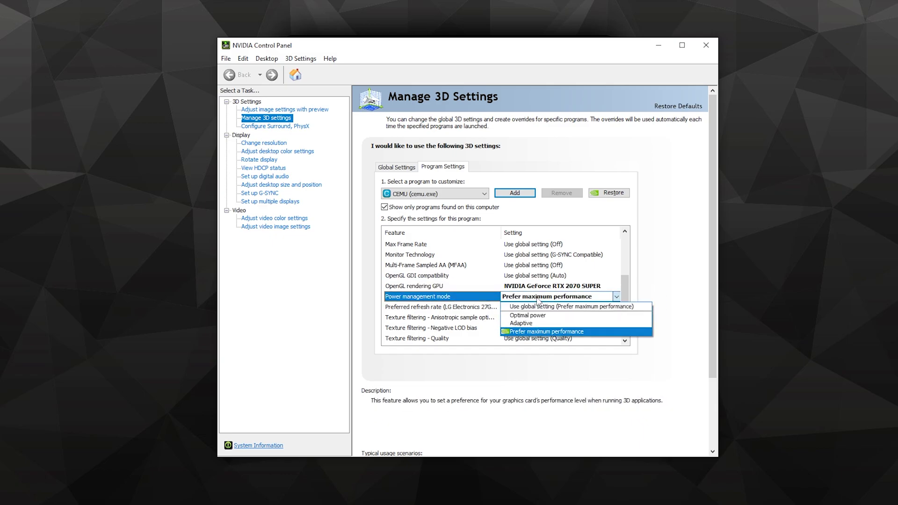
click(557, 332)
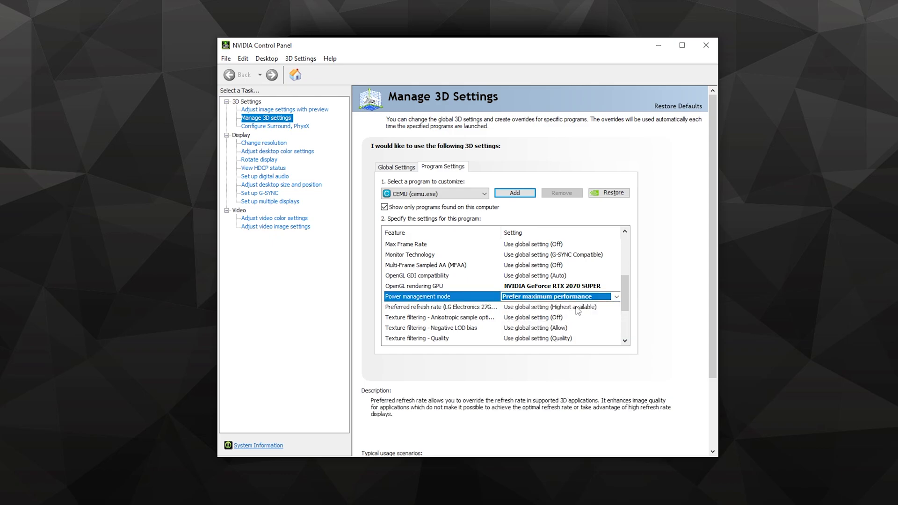
Step: Set Cemu's threaded optimization and triple buffering to On and vertical sync to Off, applying the settings and closing NVIDIA Control Panel
scroll(623, 290, down, 3)
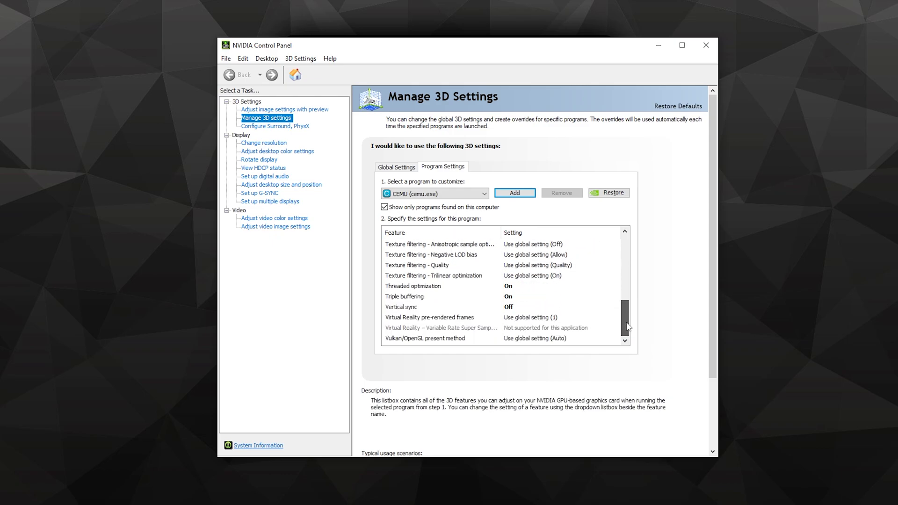
click(508, 286)
click(514, 321)
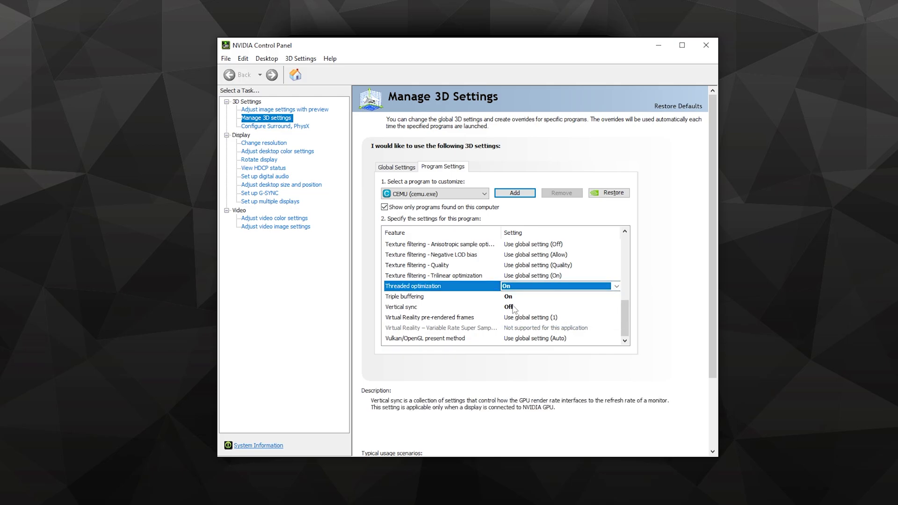
click(508, 297)
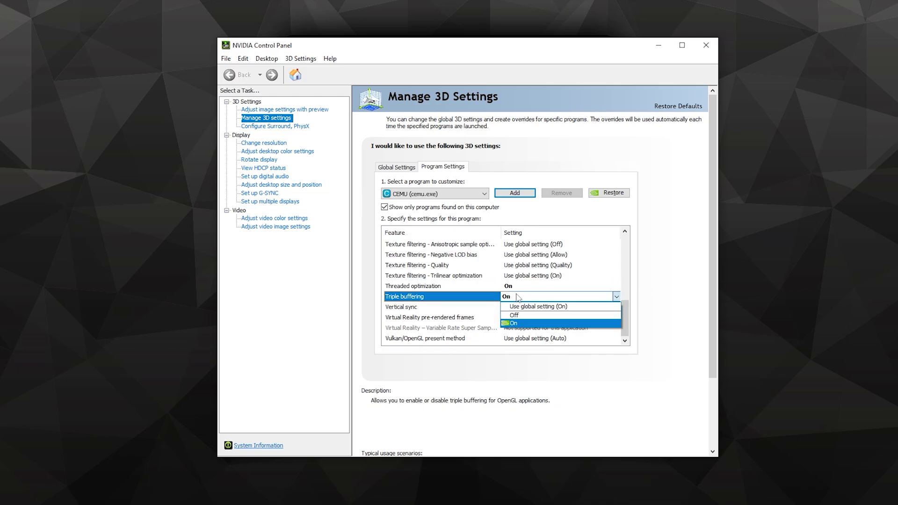
click(524, 320)
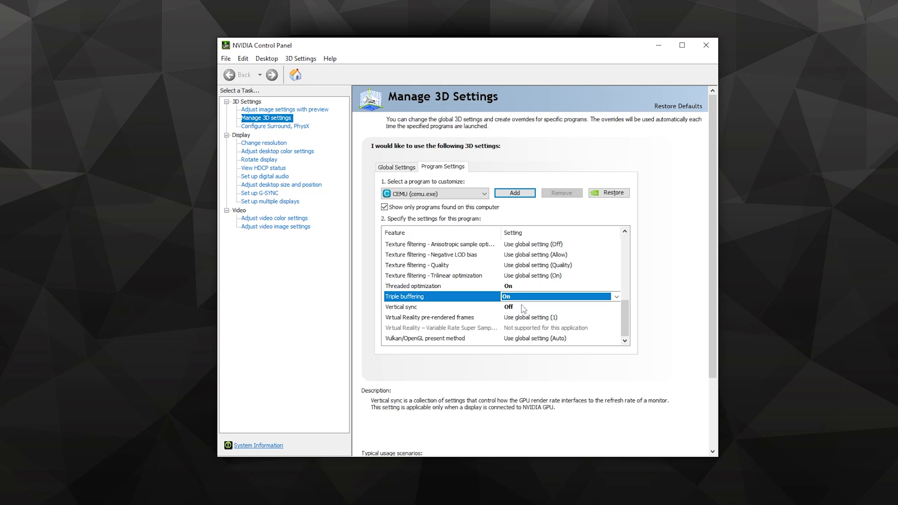
click(515, 307)
click(525, 333)
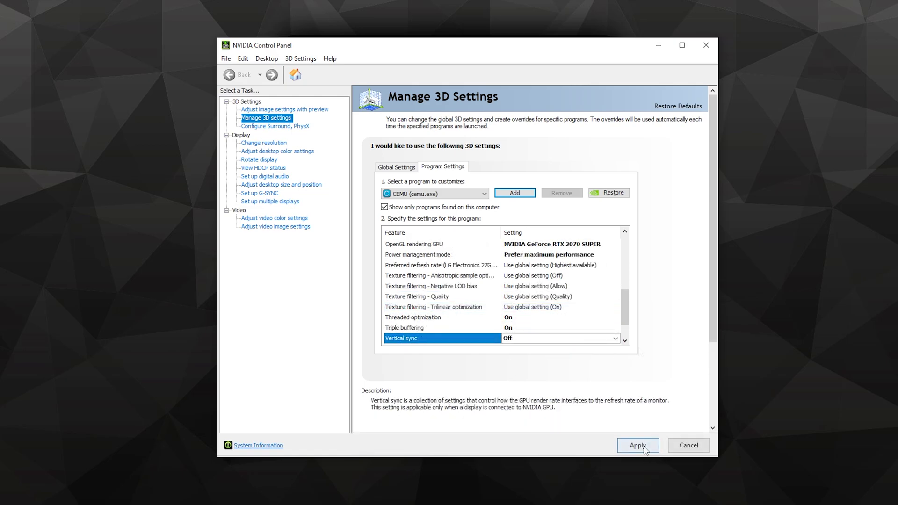
click(642, 448)
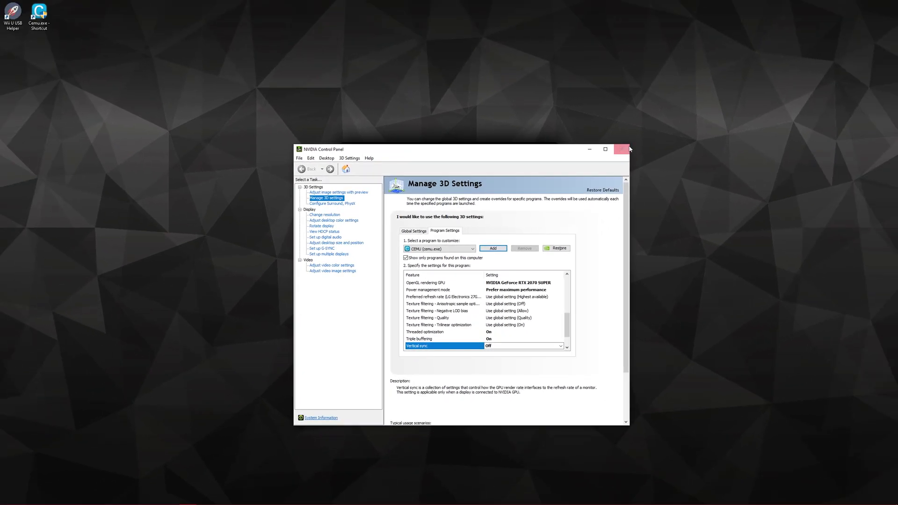
click(621, 149)
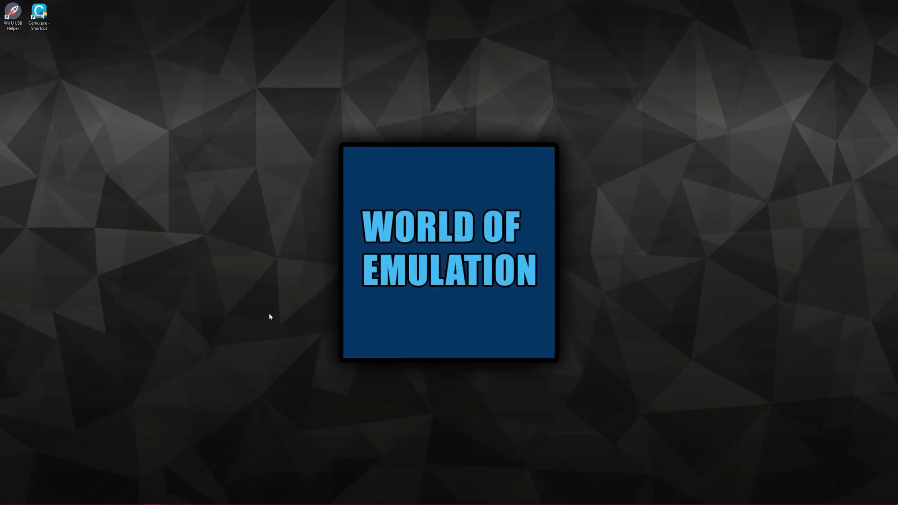
Step: Open the advanced system settings through Control Panel's System and Security category and close the Settings window
key(super)
text(control panel)
key(Return)
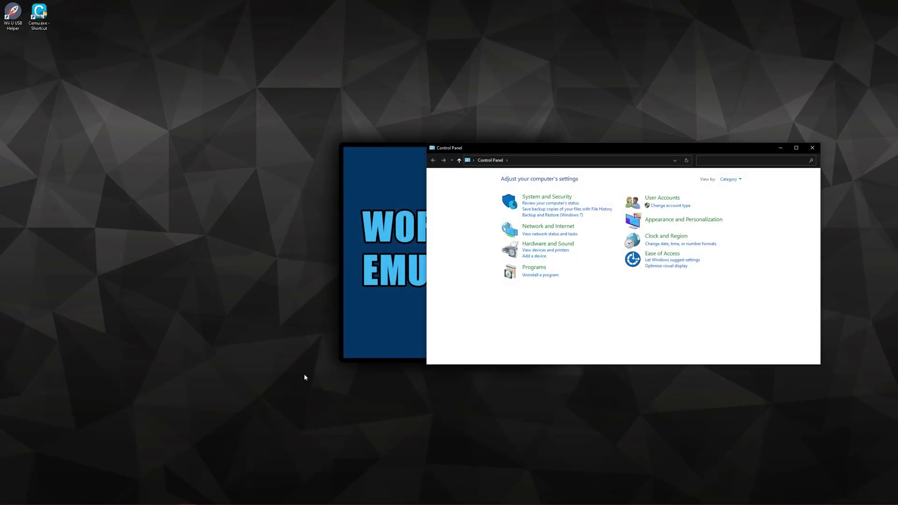
drag(593, 153, 449, 160)
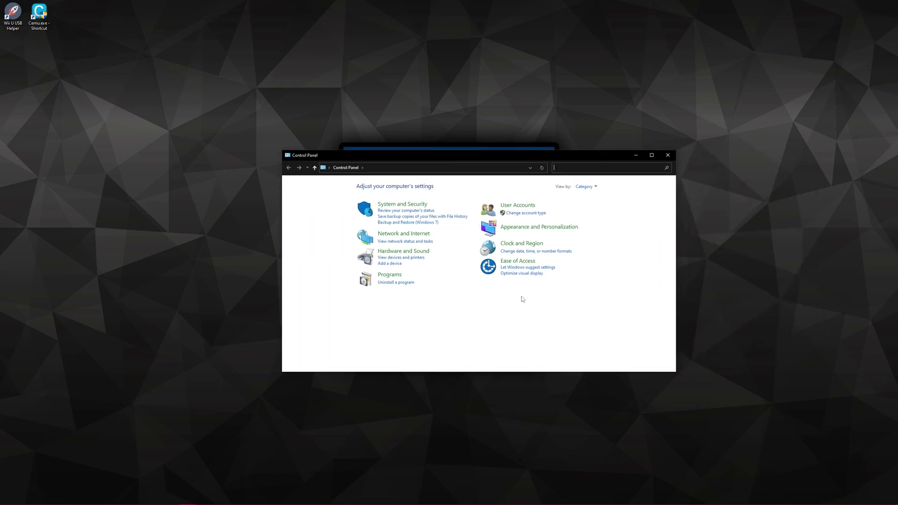
click(400, 205)
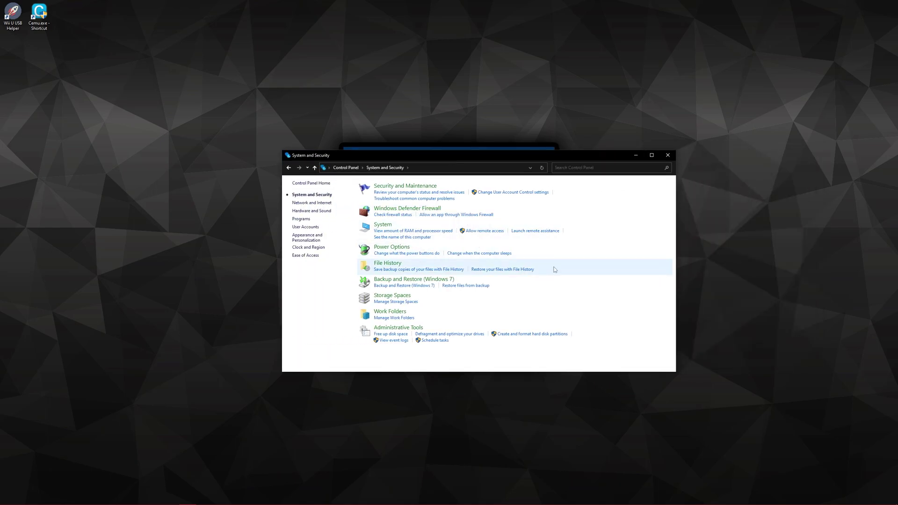
click(382, 225)
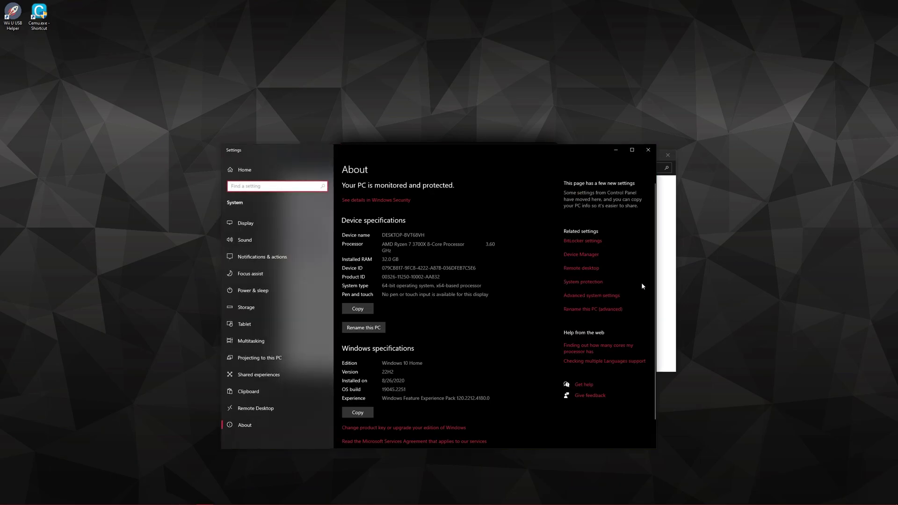
click(597, 295)
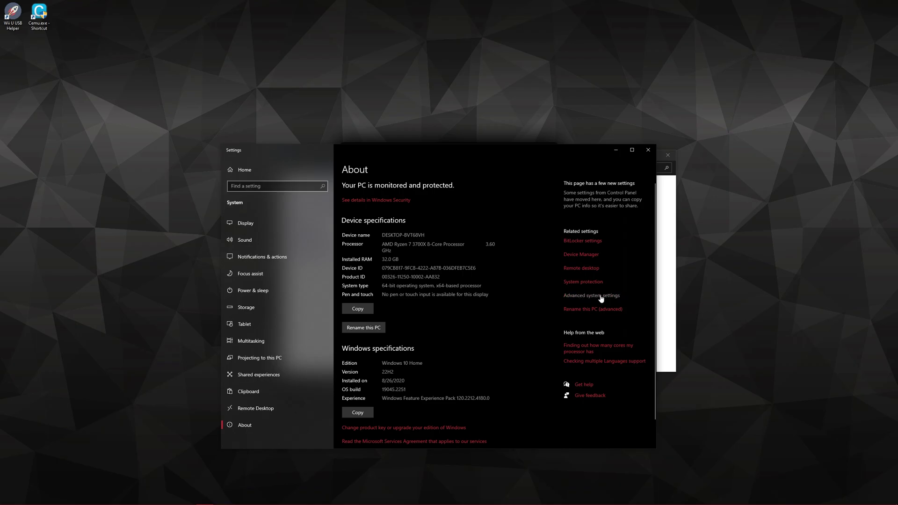
click(648, 150)
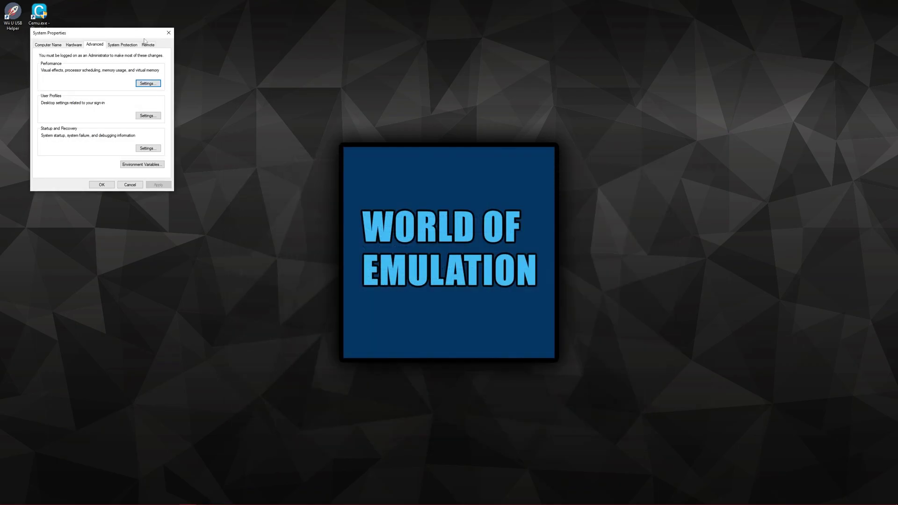
drag(117, 33, 422, 138)
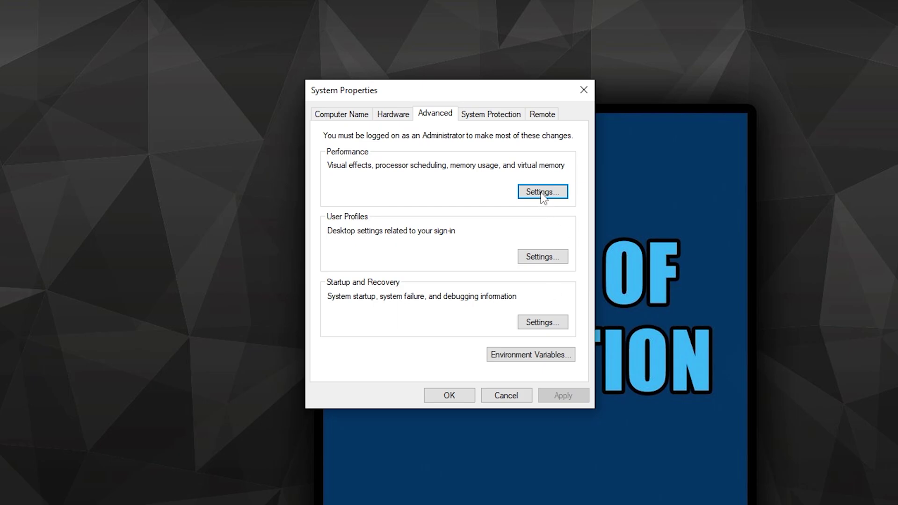
Step: Open the virtual memory settings from the advanced performance options and leave automatic paging file management for all drives unchecked
click(540, 193)
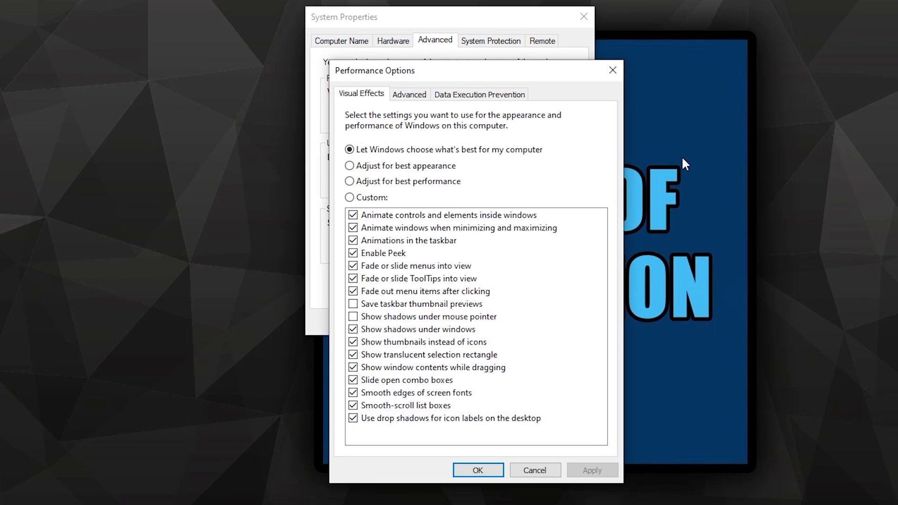
click(410, 98)
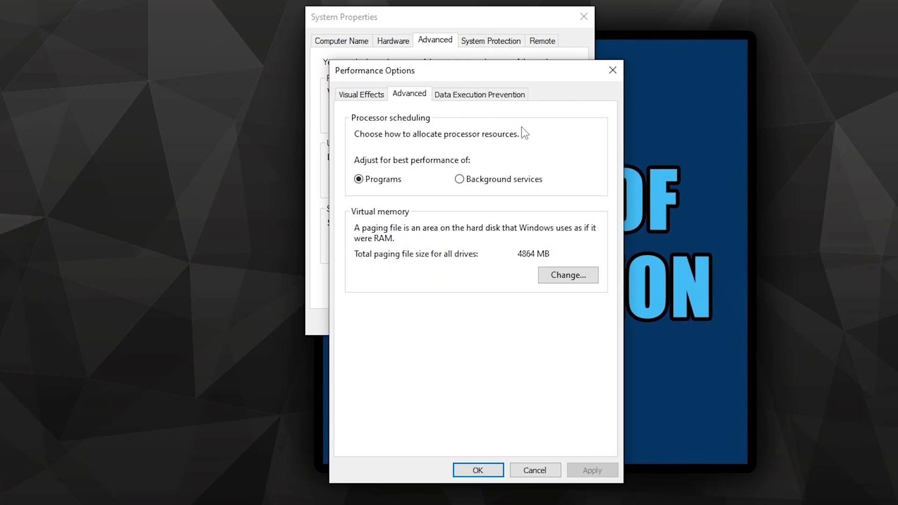
click(572, 275)
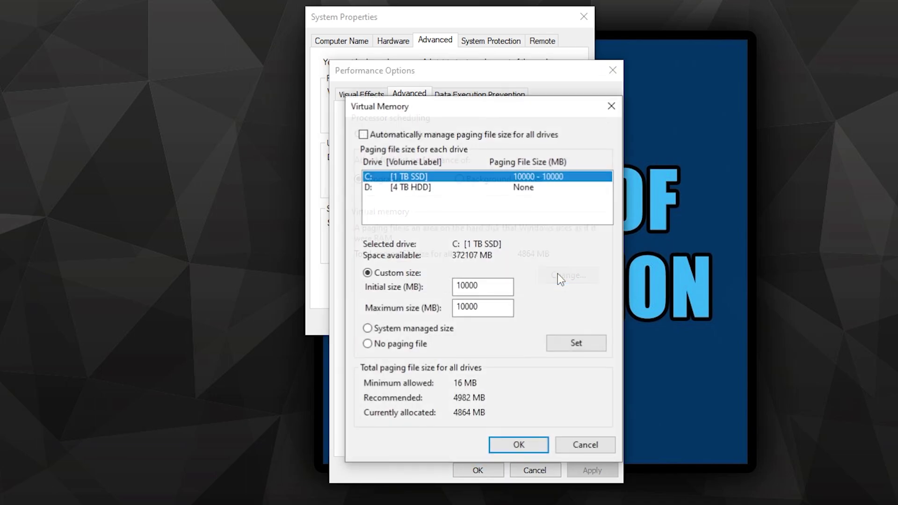
click(385, 135)
click(384, 135)
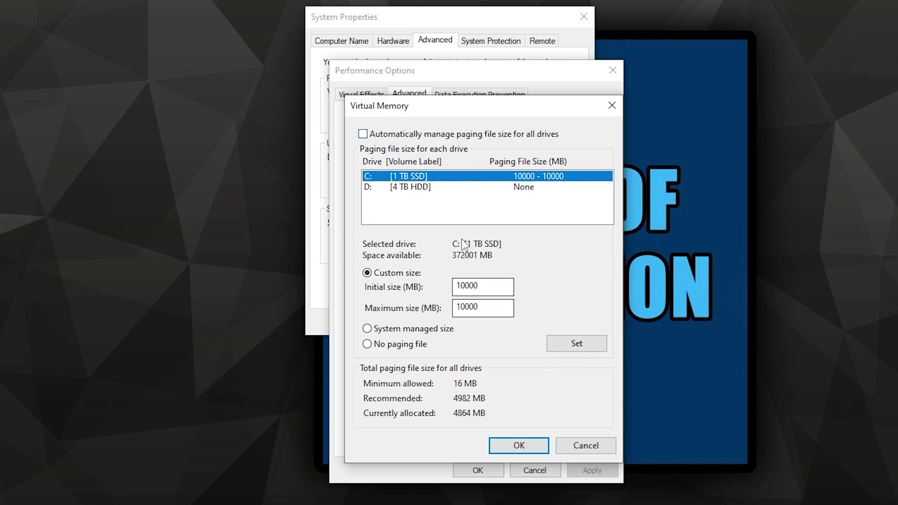
Step: Set a custom paging file size of 10000 MB for drive D: and accept the virtual memory settings
click(428, 190)
click(395, 276)
click(482, 286)
text(10)
key(Tab)
text(1)
click(582, 348)
click(515, 444)
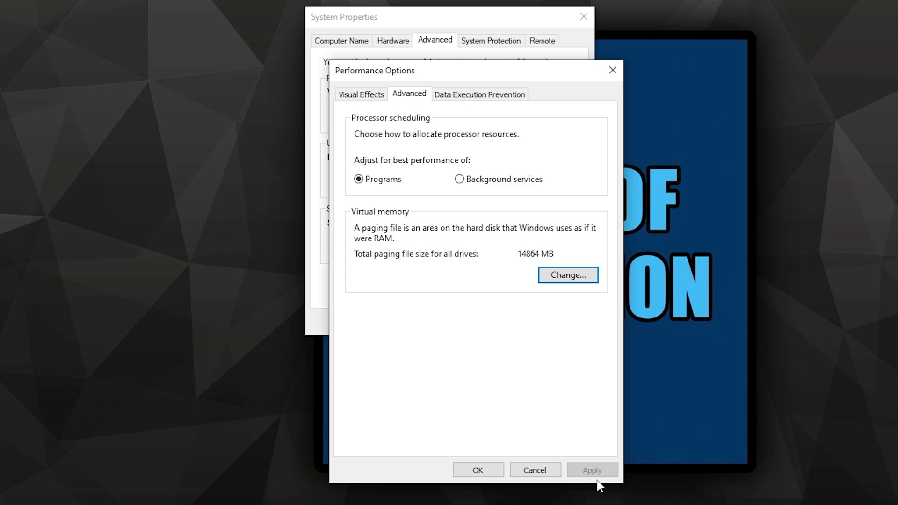
Step: Accept the Performance Options and System Properties dialogs and minimize the DS4Windows window
click(477, 470)
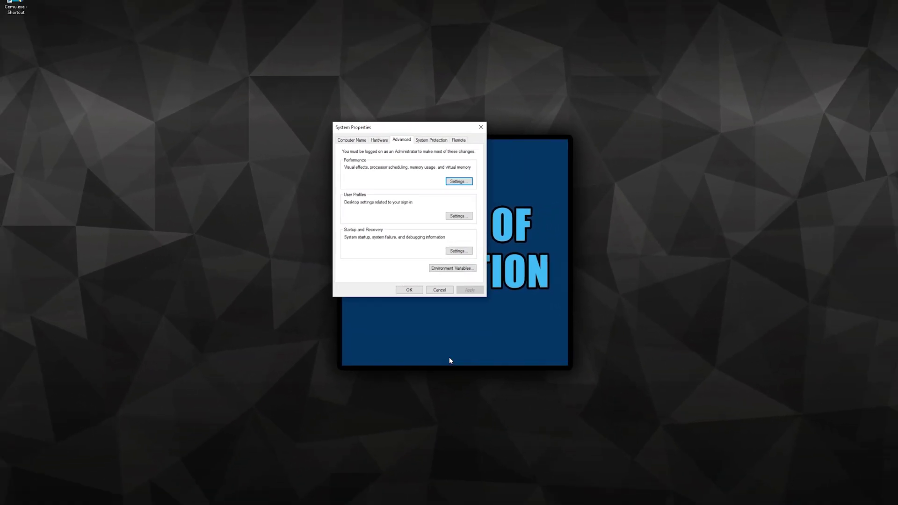
click(406, 288)
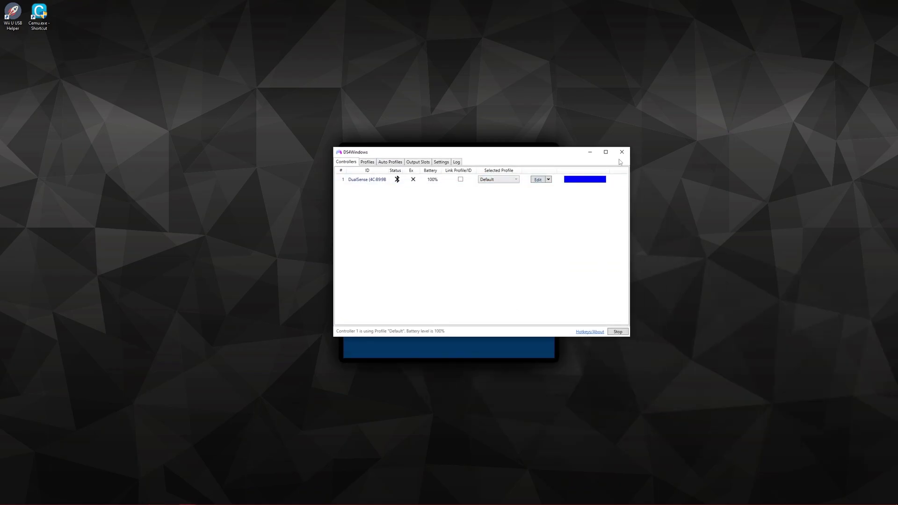
click(590, 153)
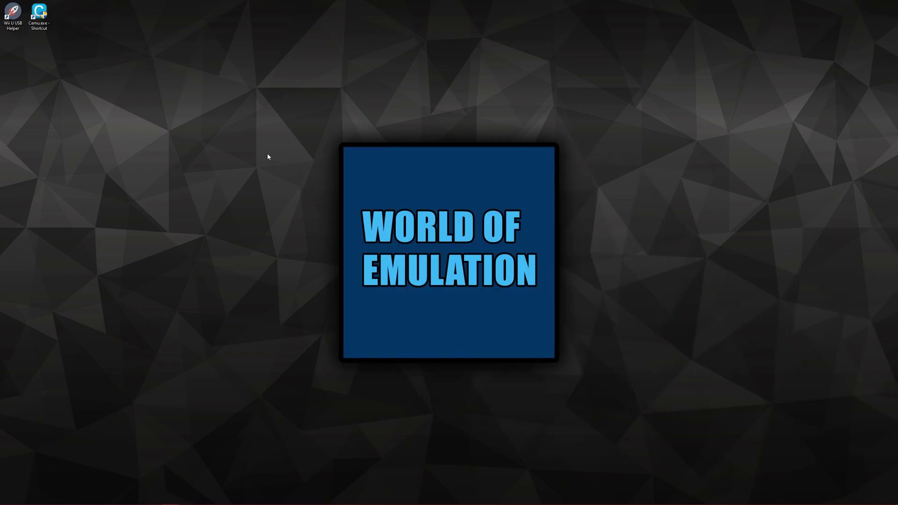
Step: Launch Cemu from its desktop shortcut and maximize its window
double_click(47, 4)
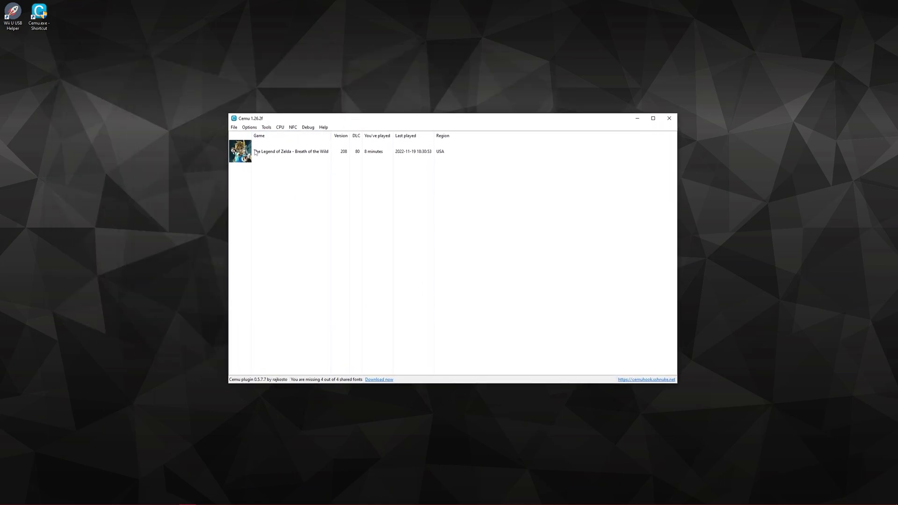
click(652, 118)
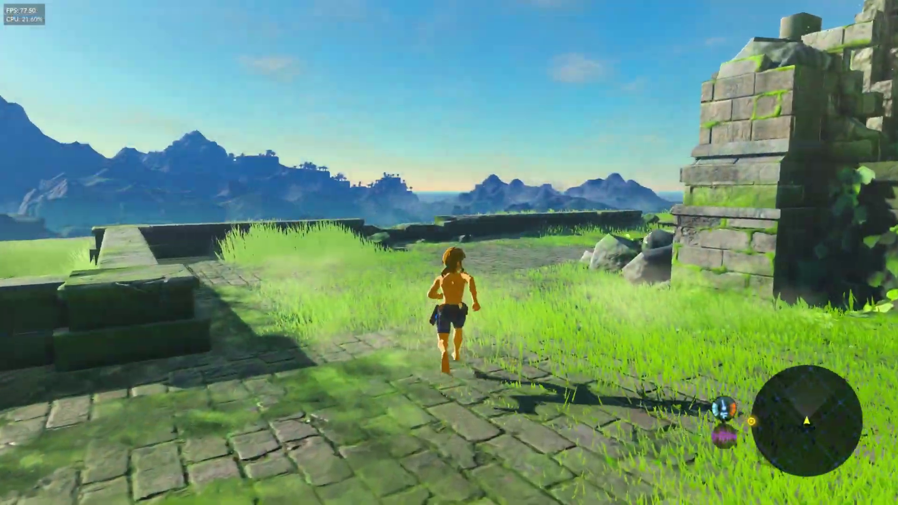
key(w)
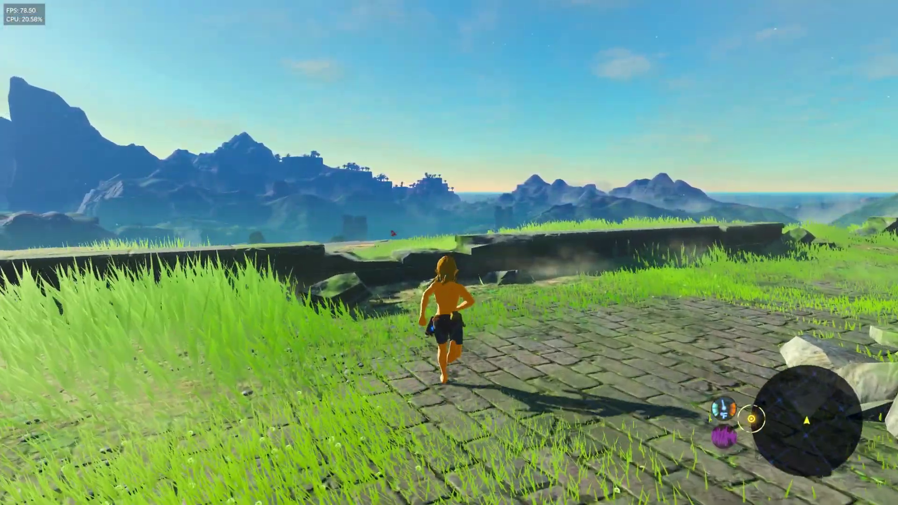
key(w)
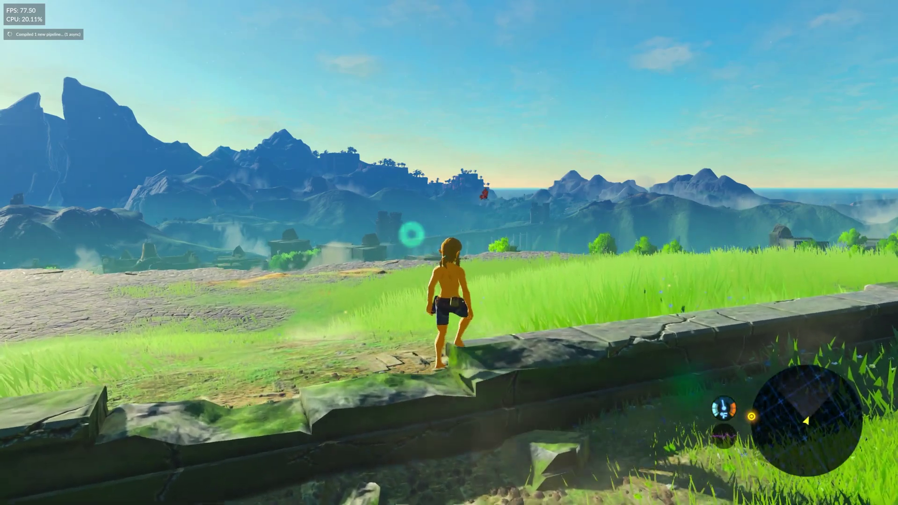